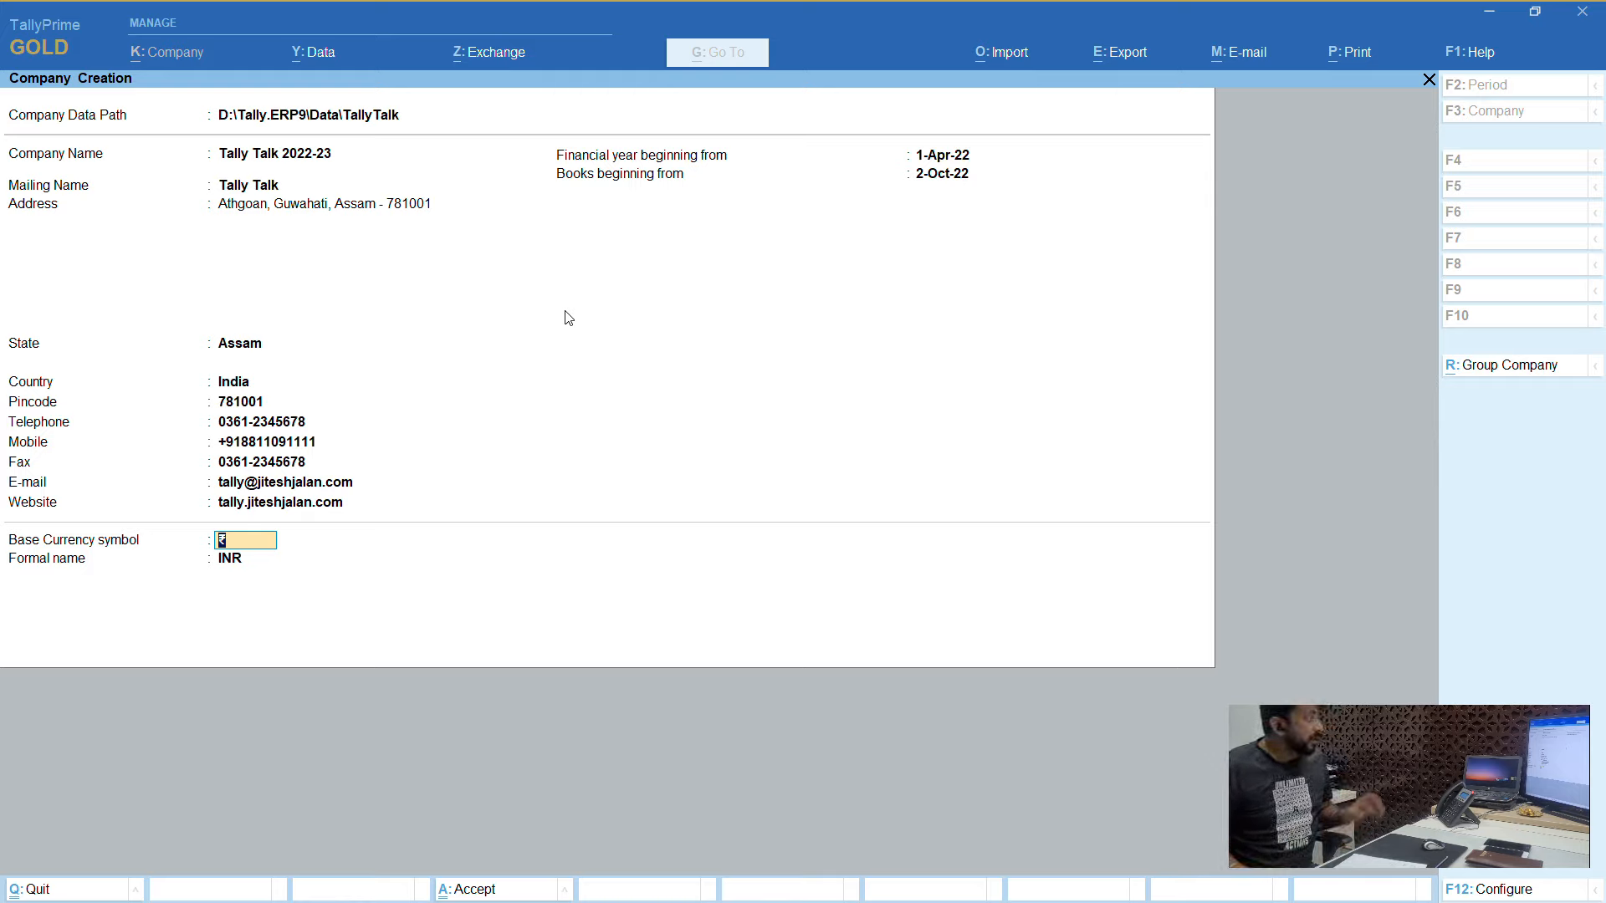
Keep the base currency symbol ₹ and formal name INR, and accept the creation of company Tally Talk 2022-23.
key(Return)
key(Up)
key(Return)
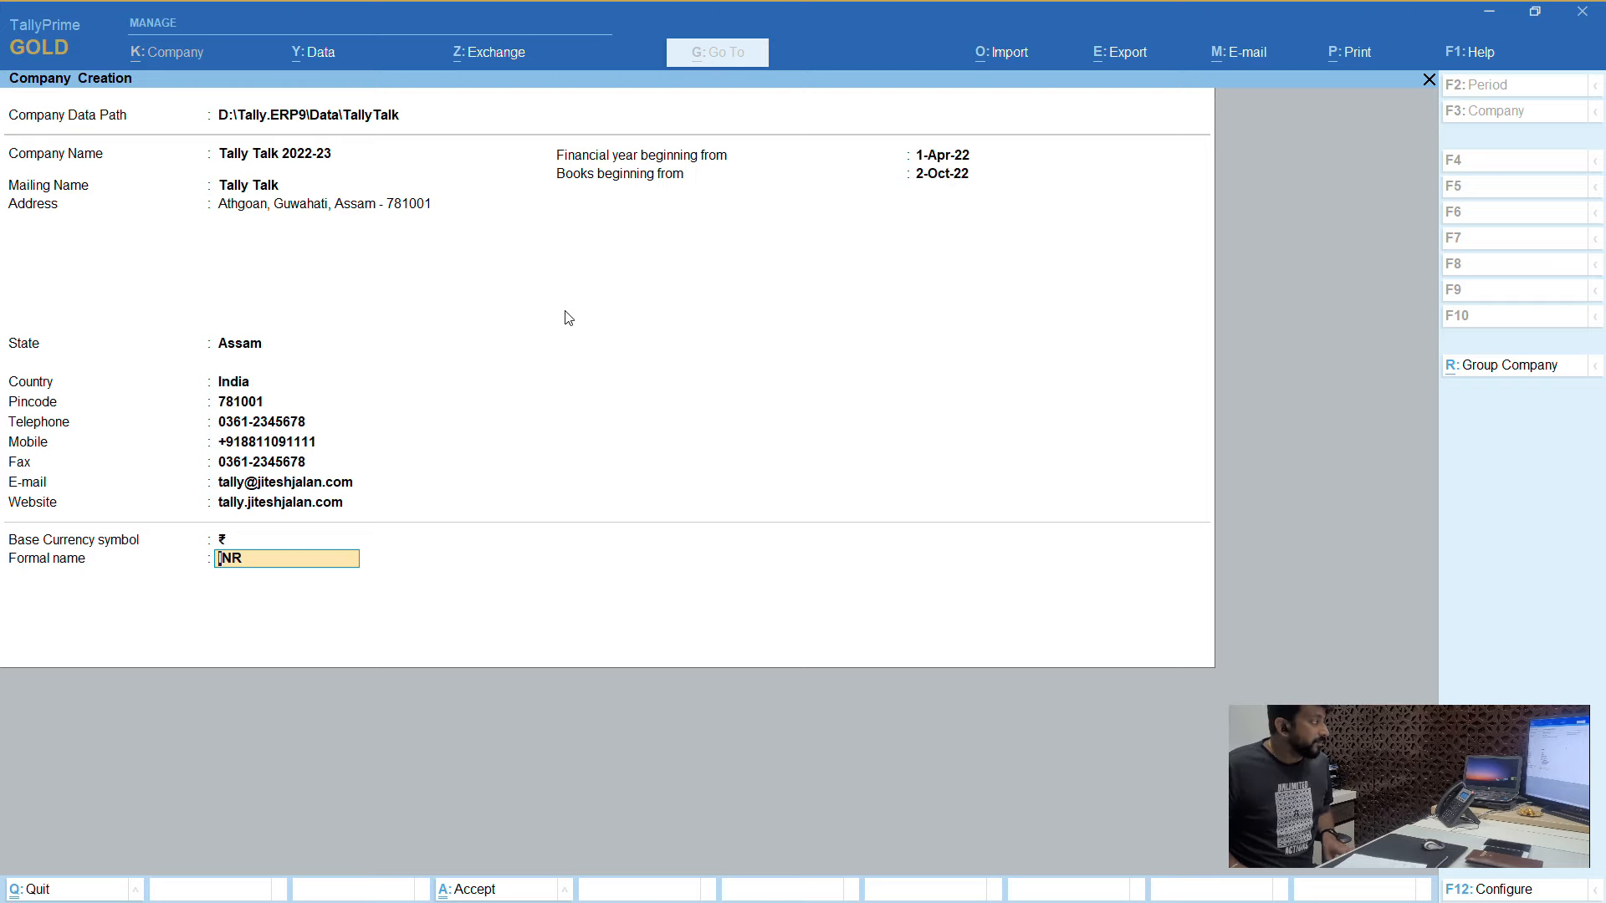
key(Return)
key(Return)
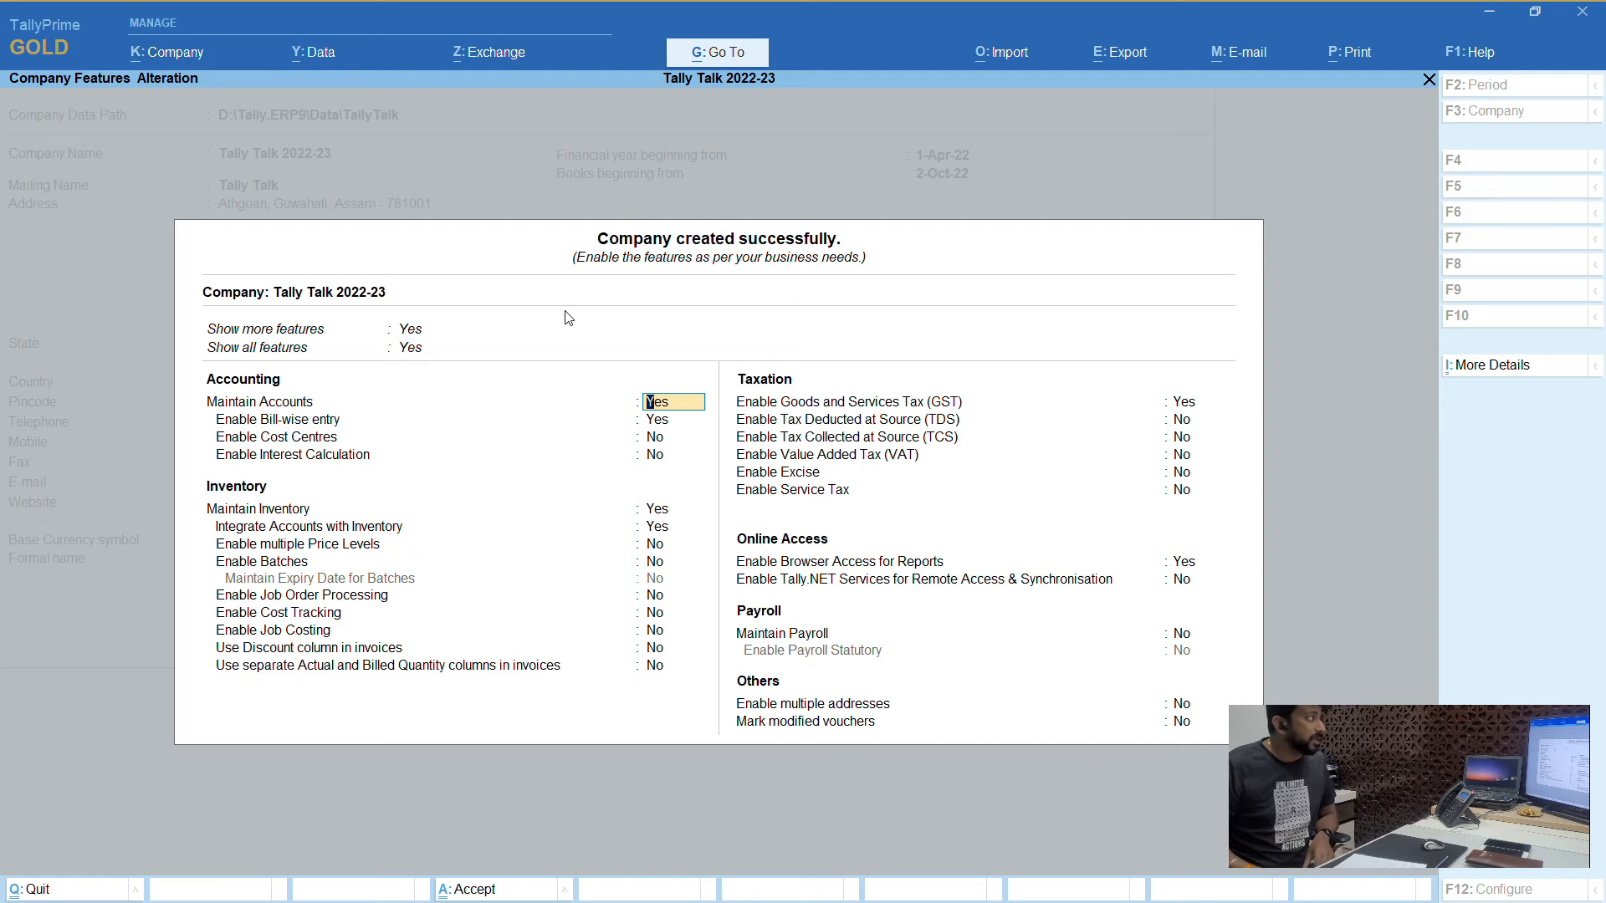
Keep Show more features, Maintain Accounts and Bill-wise entry at Yes and Cost Centres at No, and set Enable Interest Calculation to Yes.
key(BackSpace)
key(BackSpace)
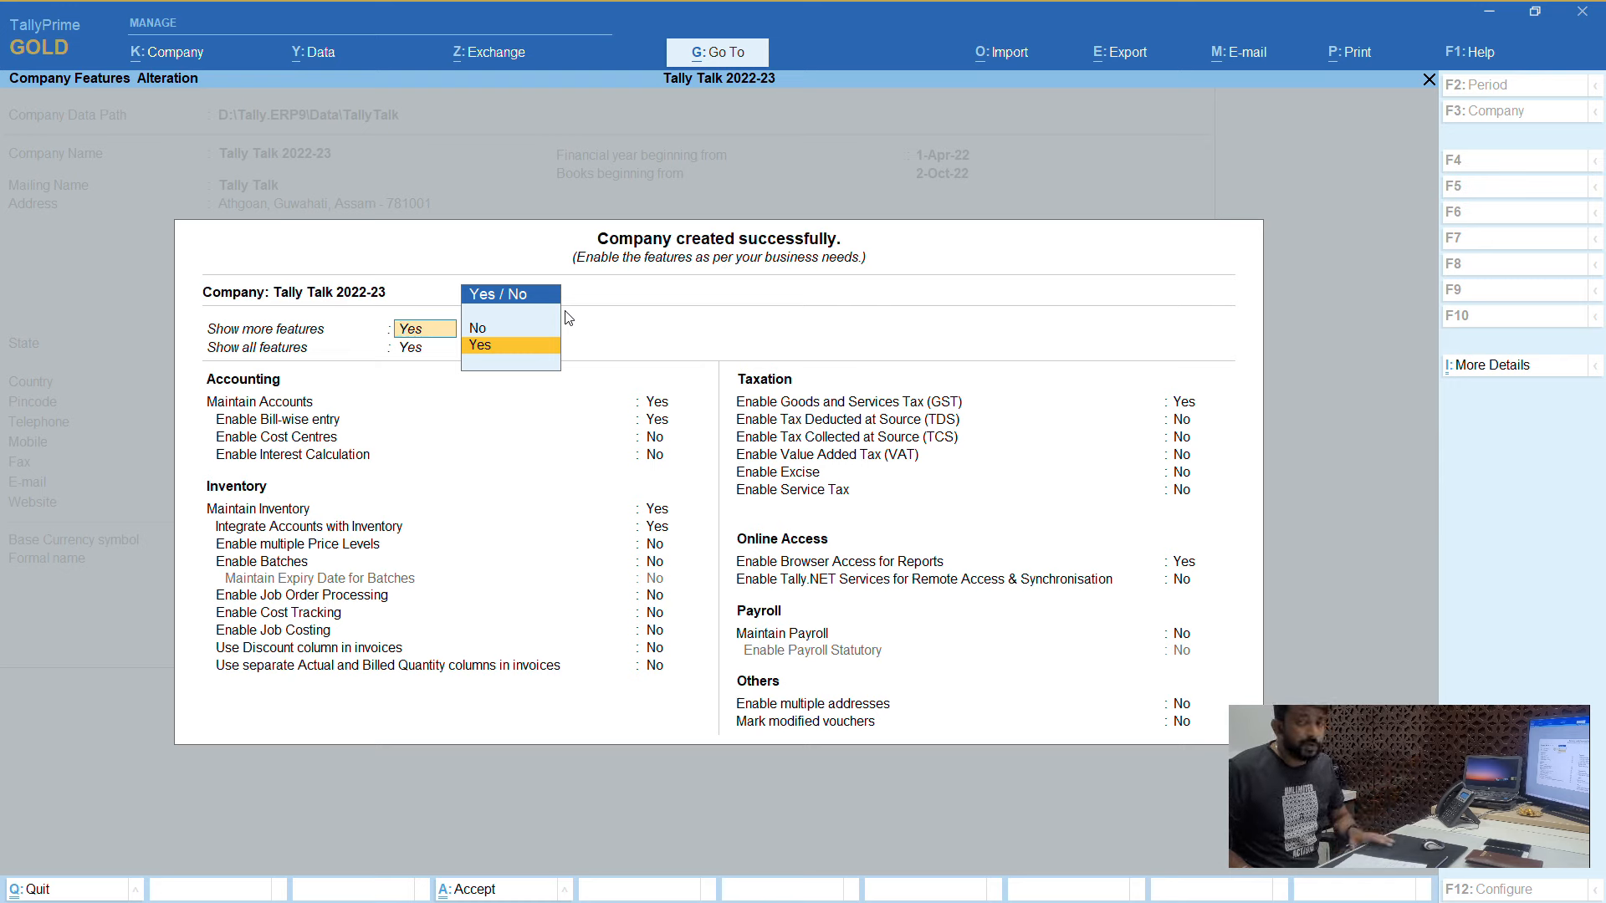
key(Return)
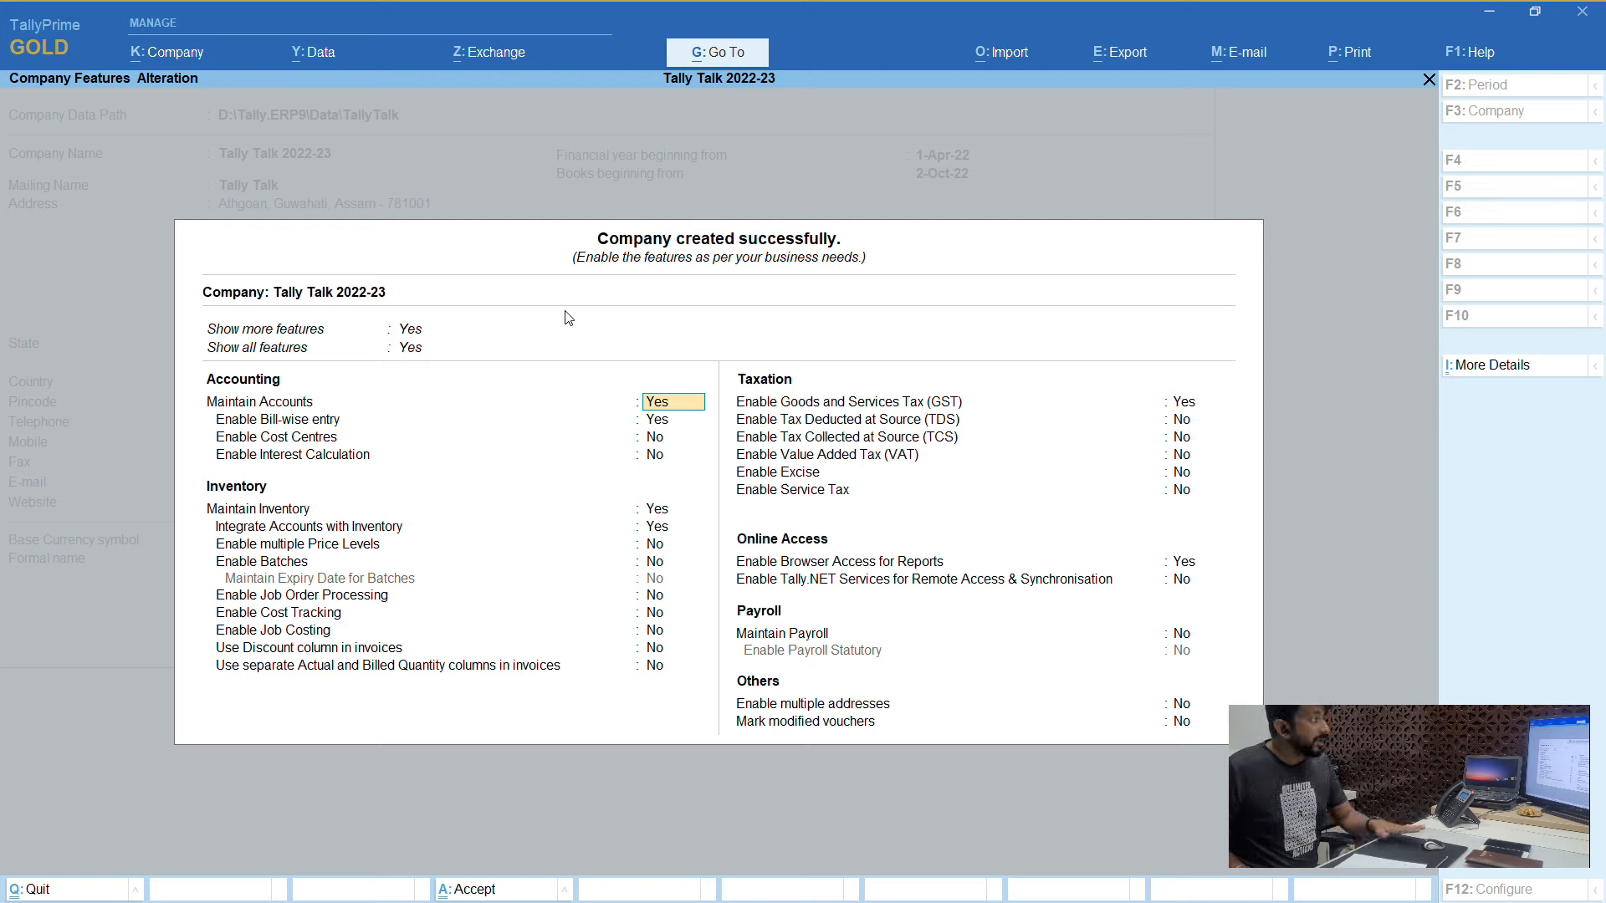
key(Return)
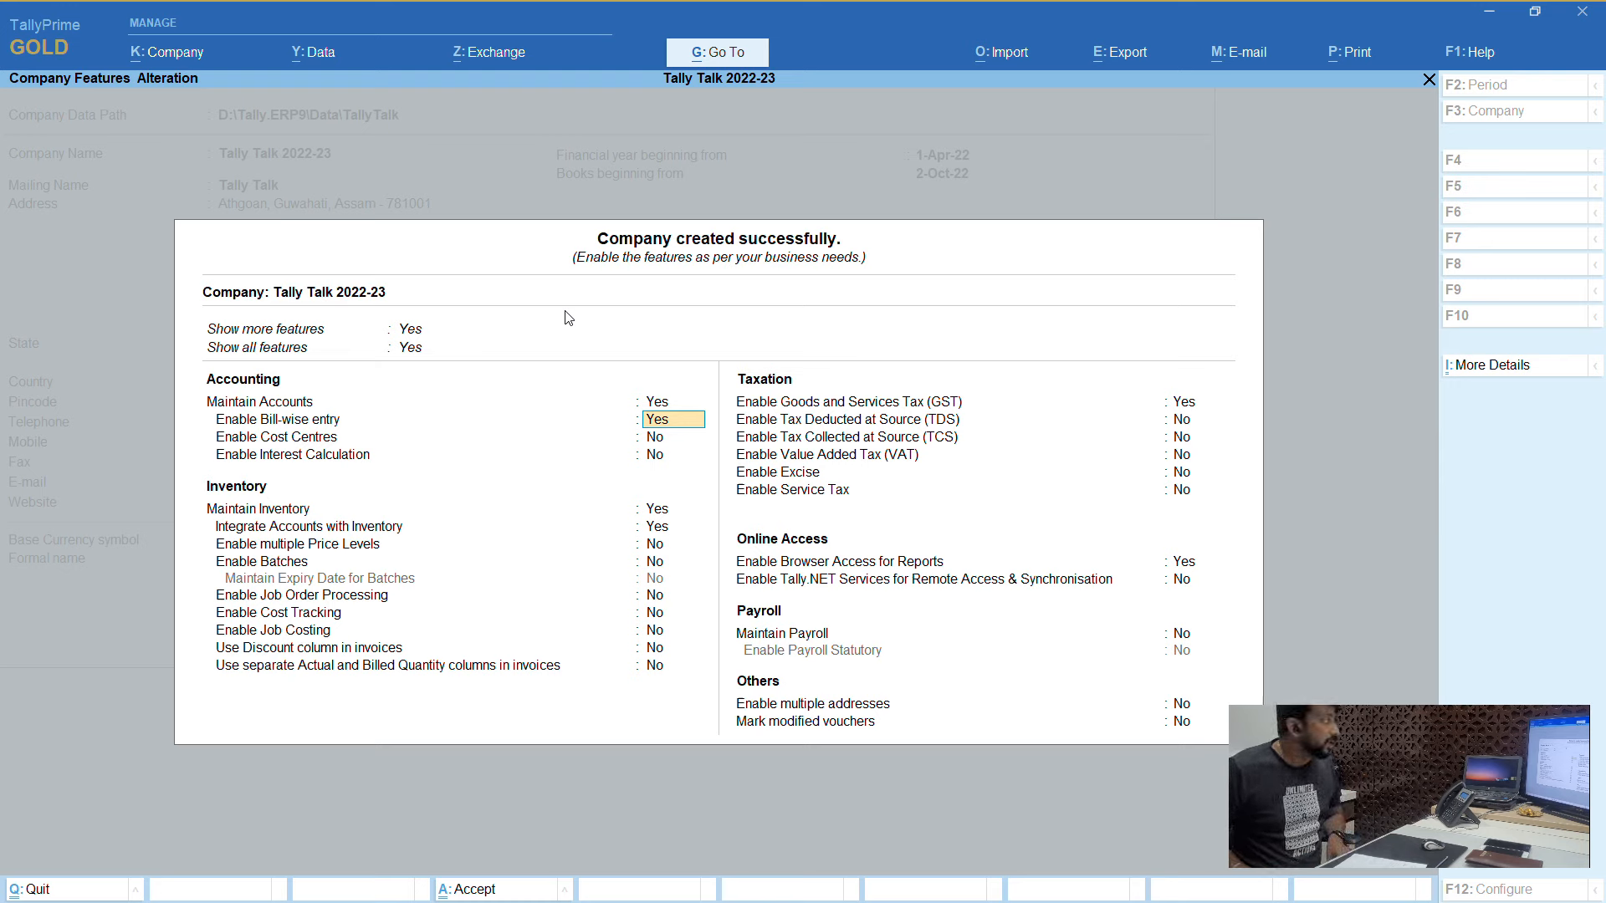
key(Return)
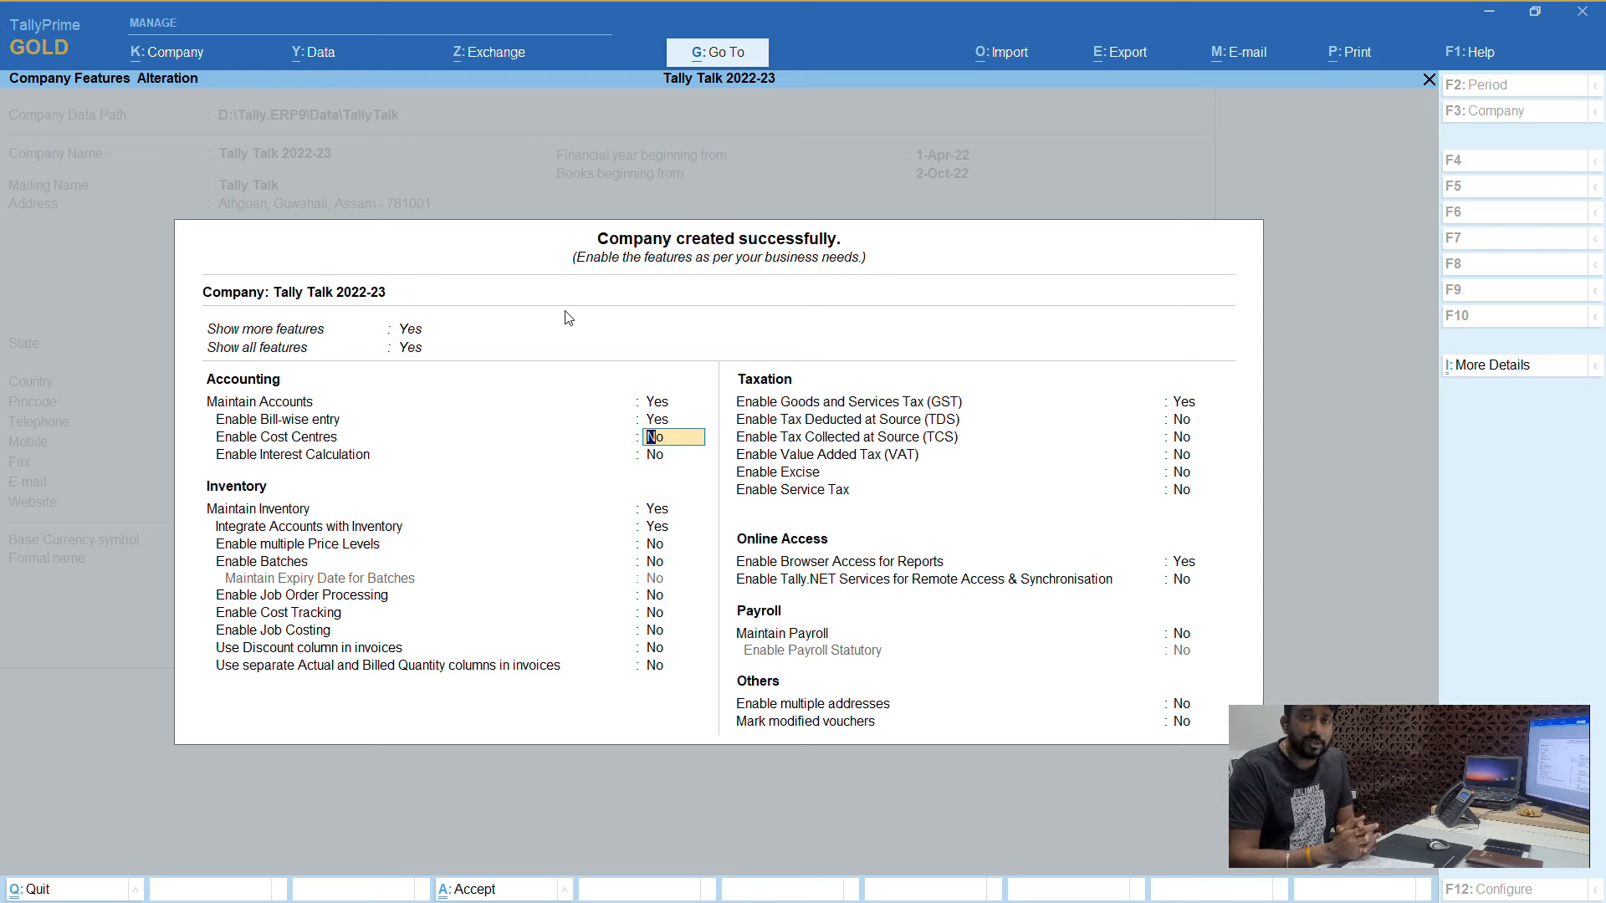
key(Return)
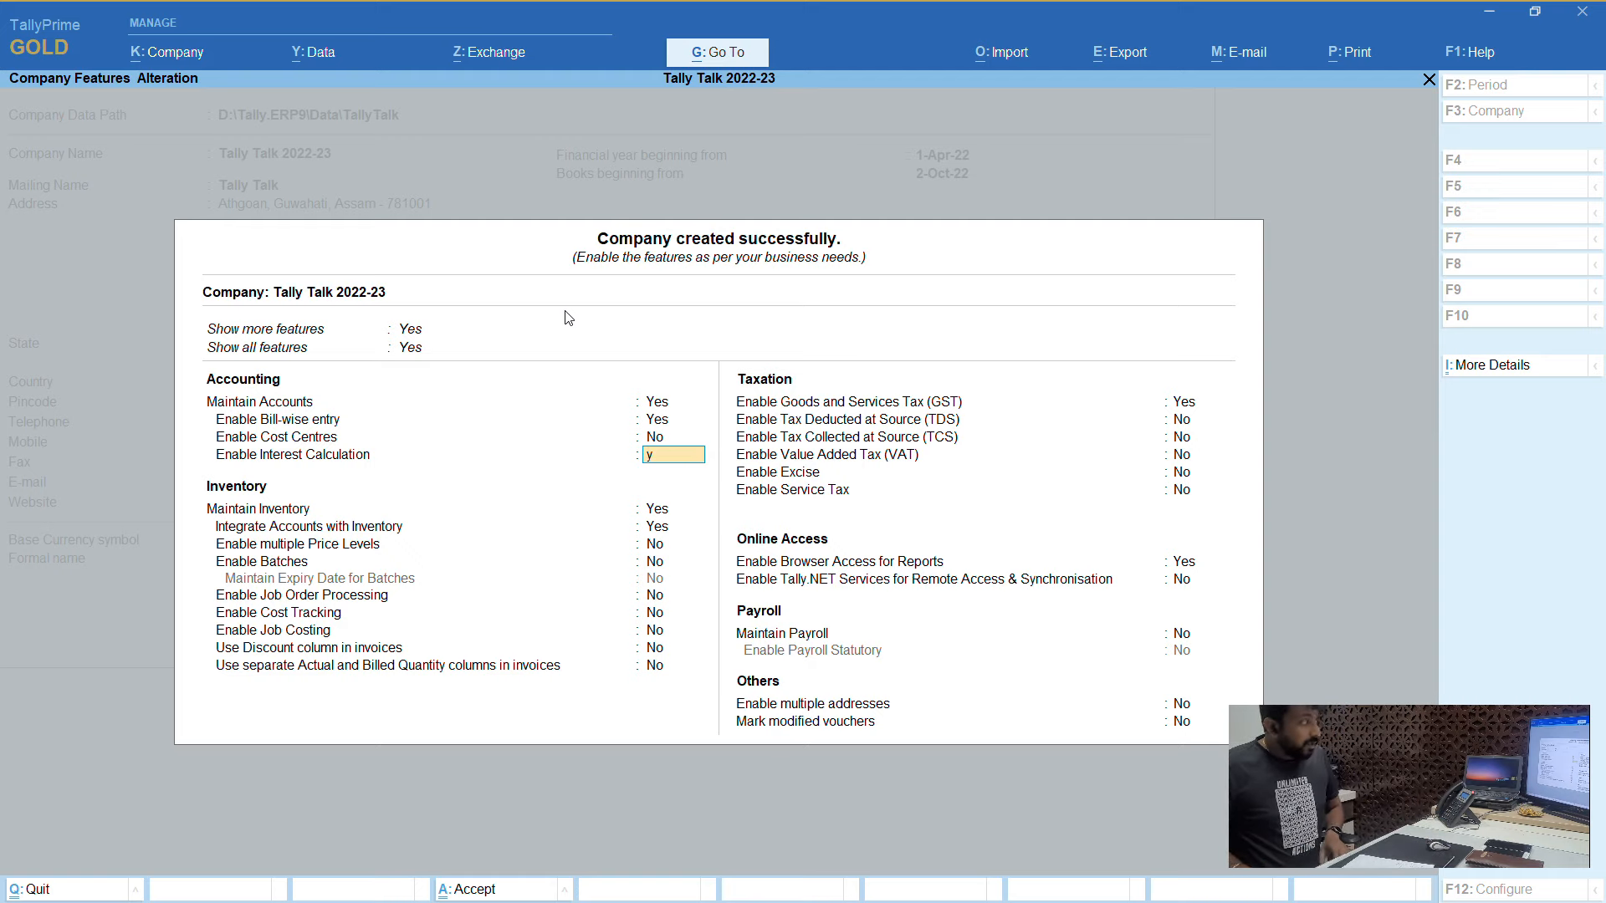
key(y)
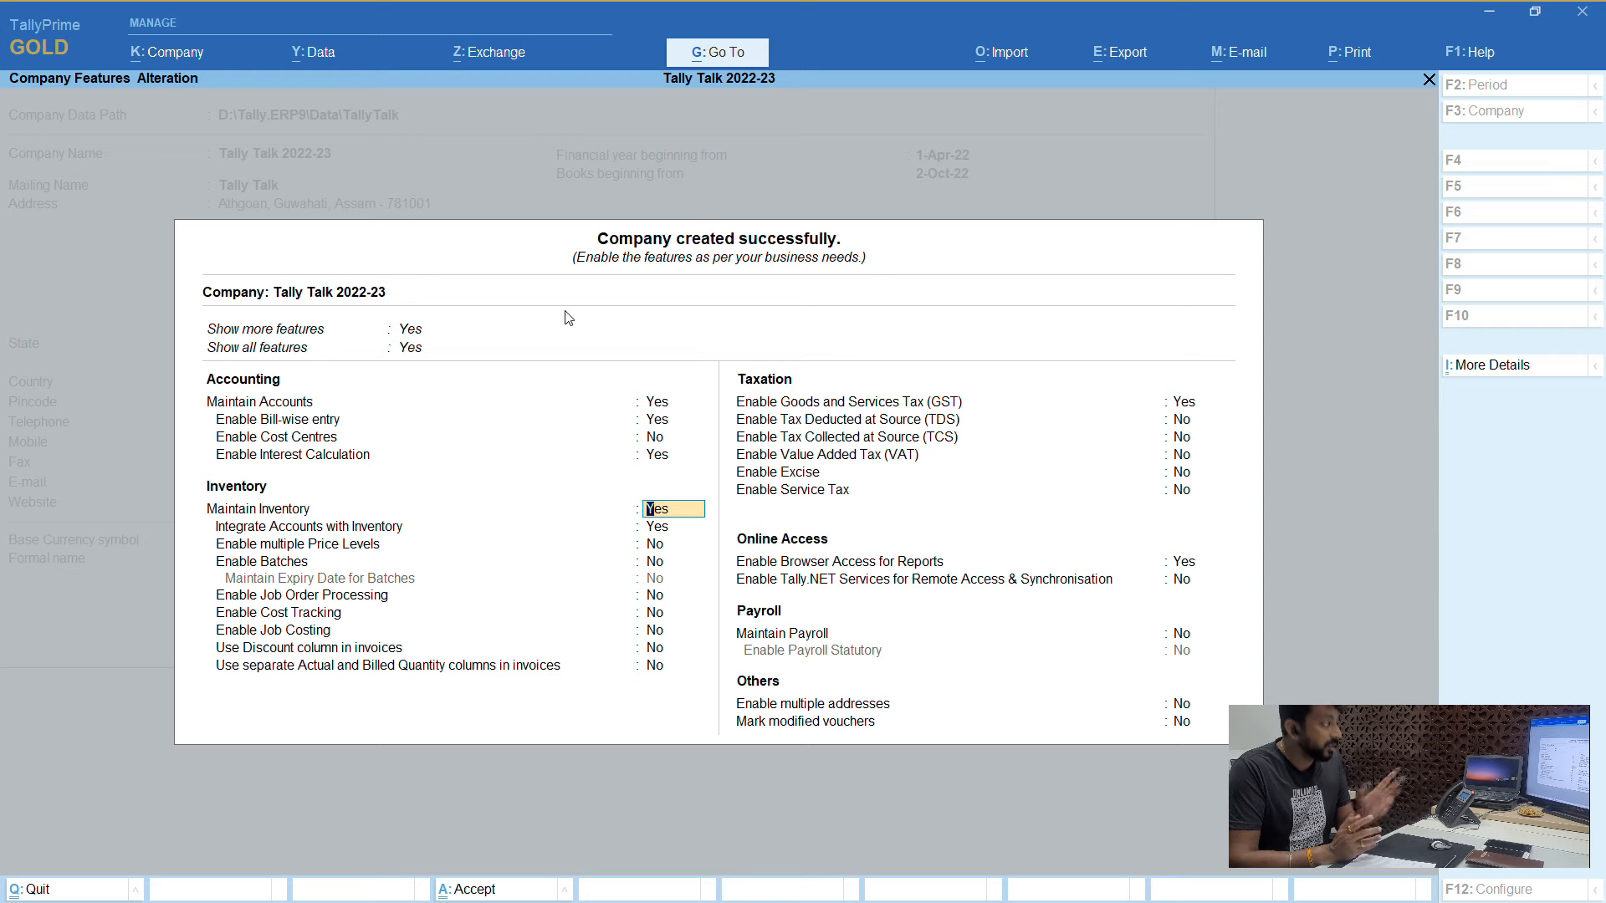
Keep Maintain Inventory at Yes, set Integrate Accounts with Inventory to No, and leave multiple Price Levels and Batches at No.
key(Return)
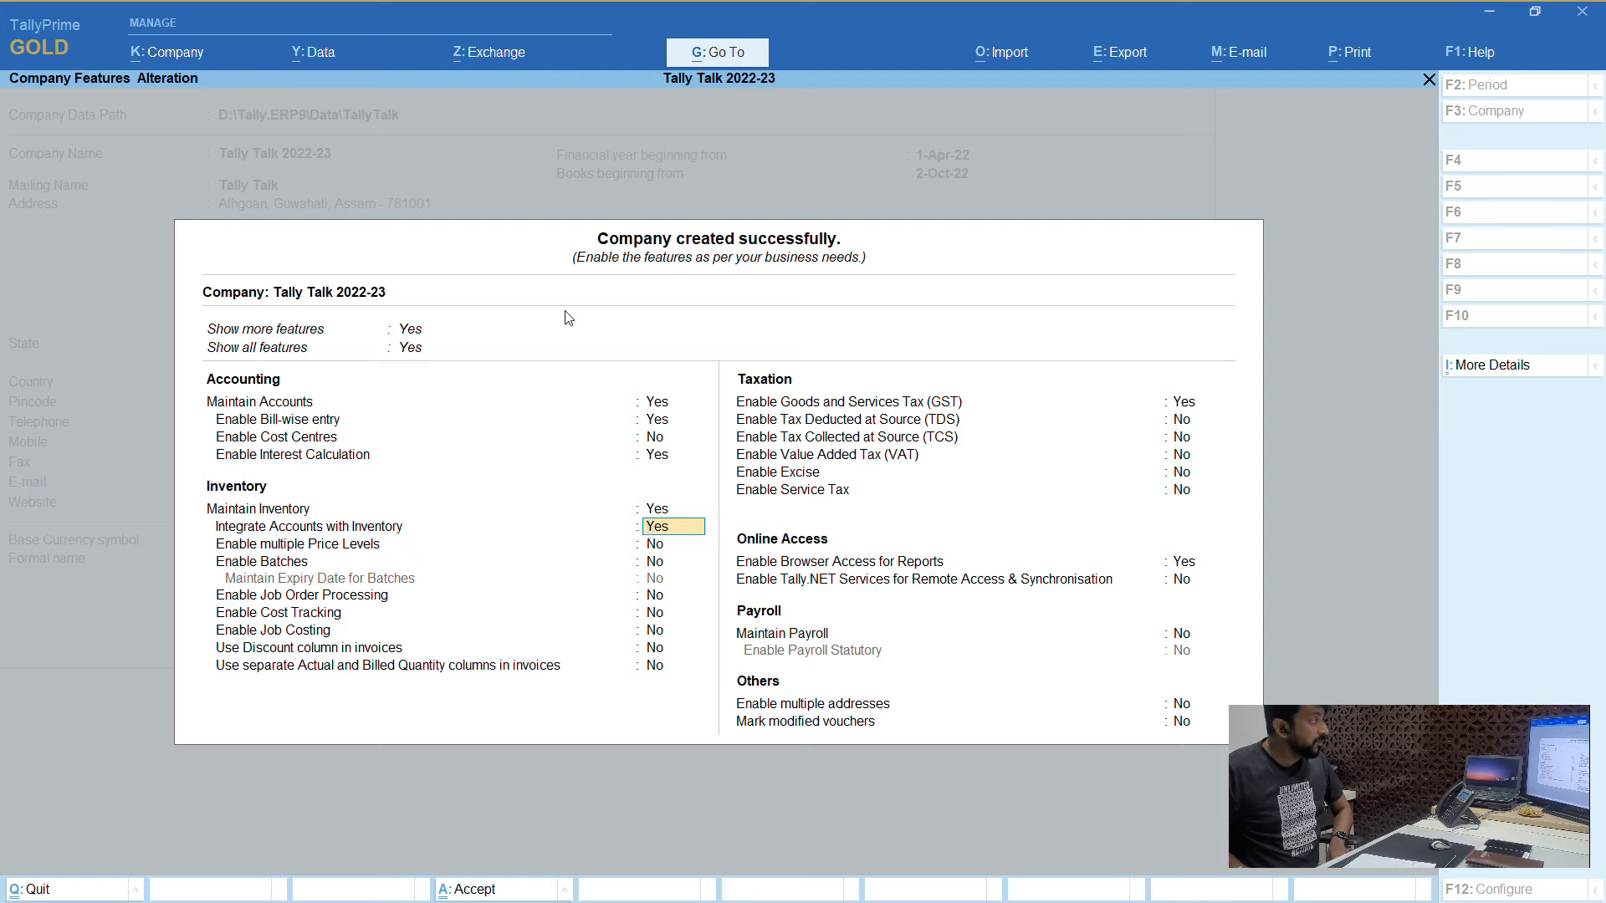
key(n)
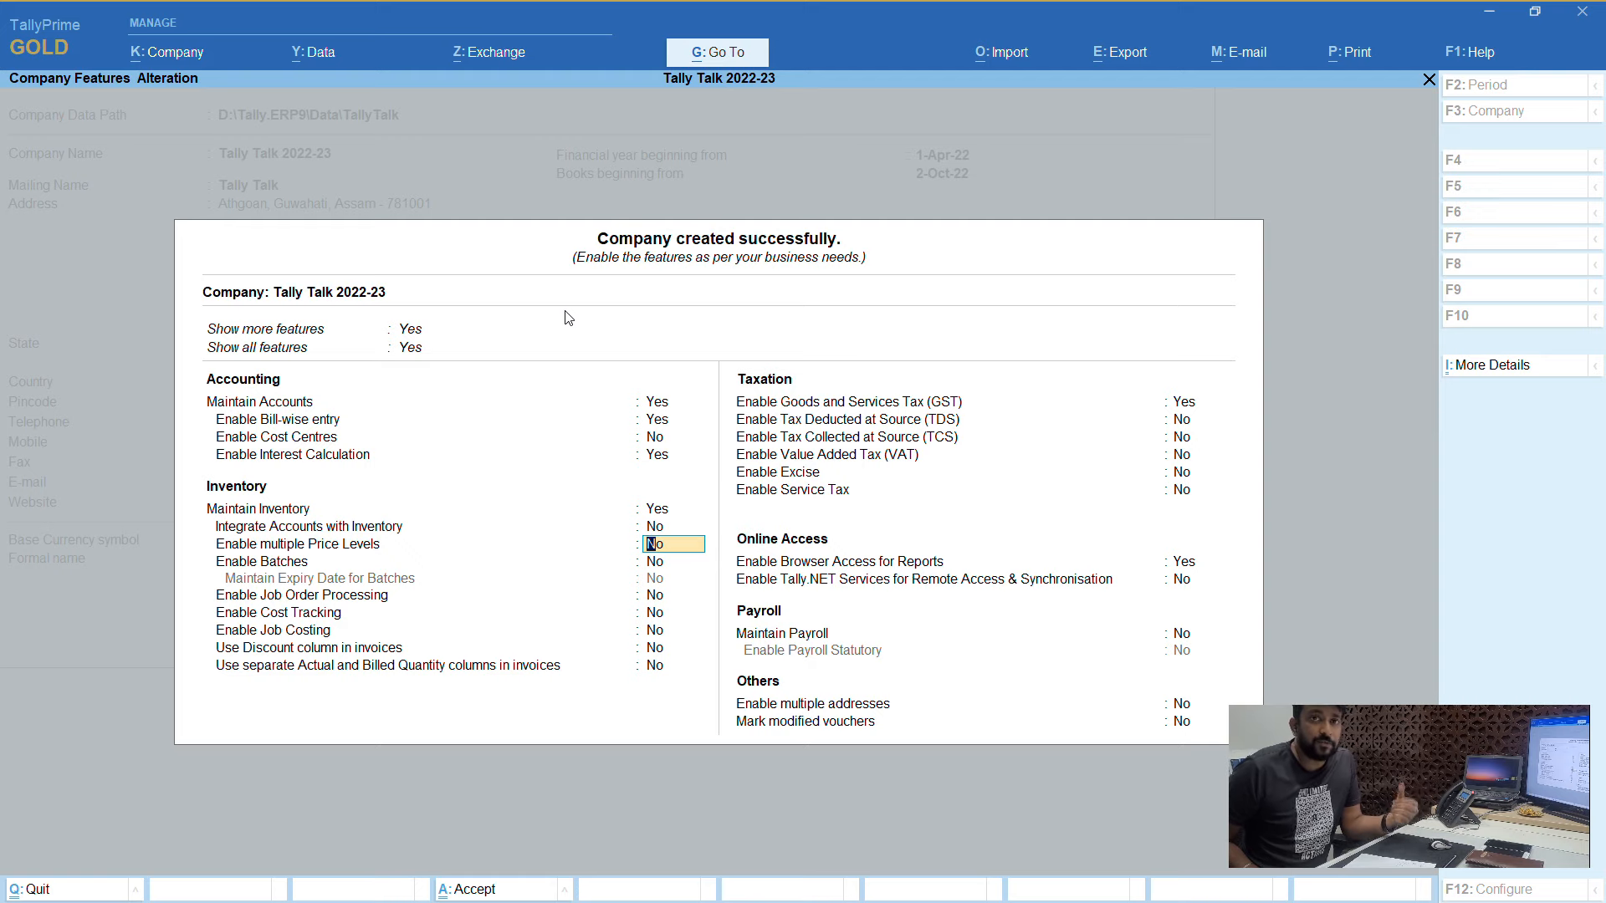
key(Return)
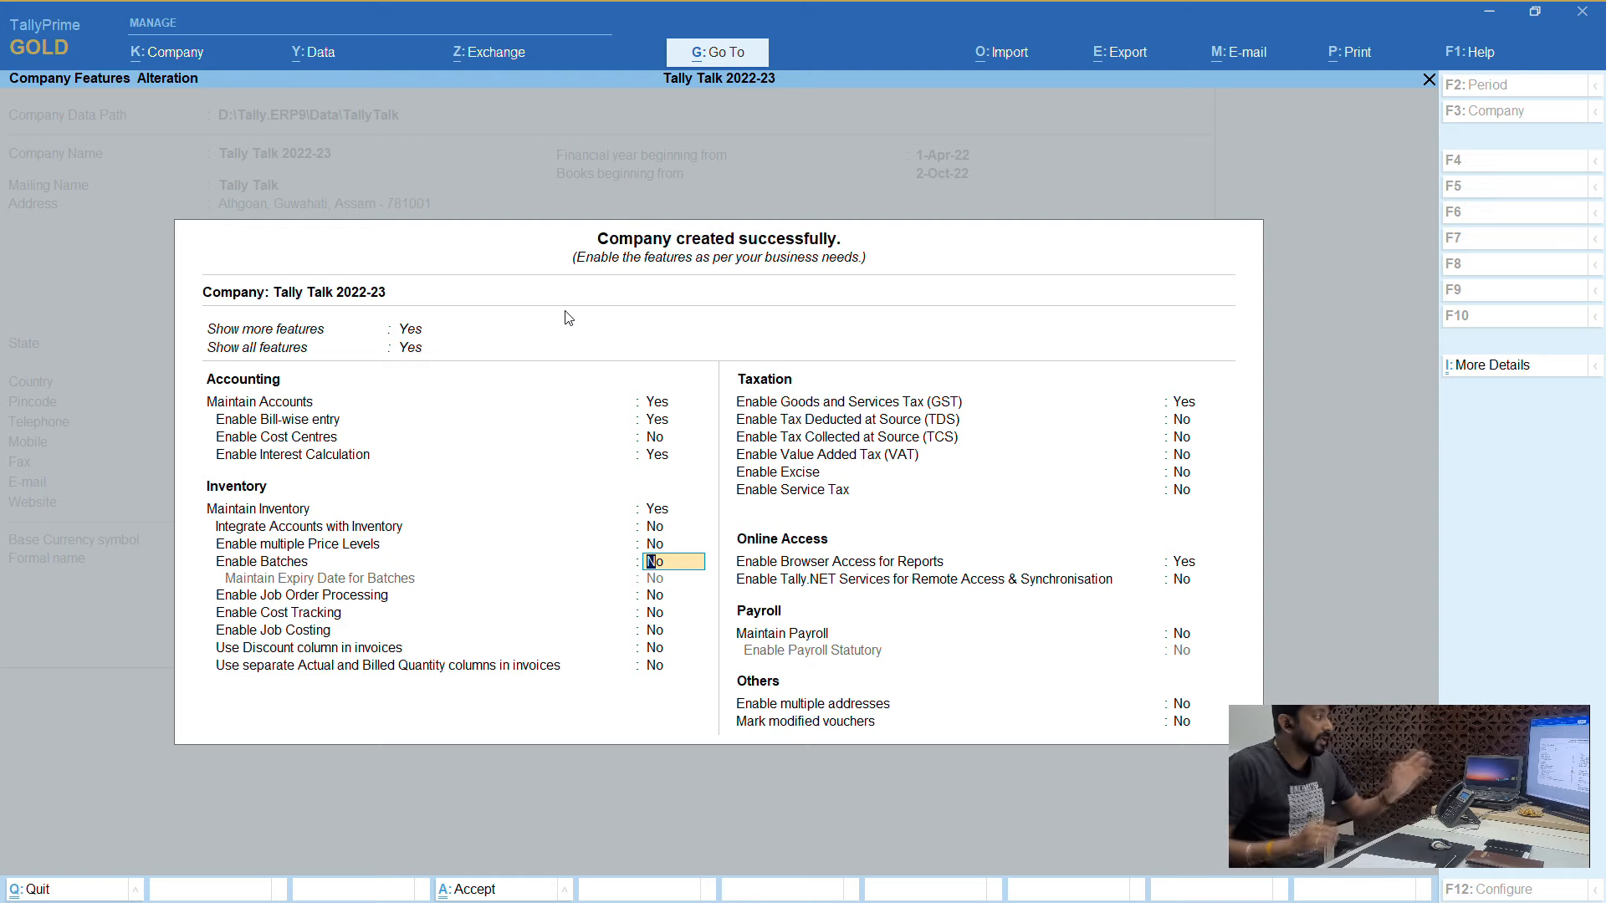
key(Return)
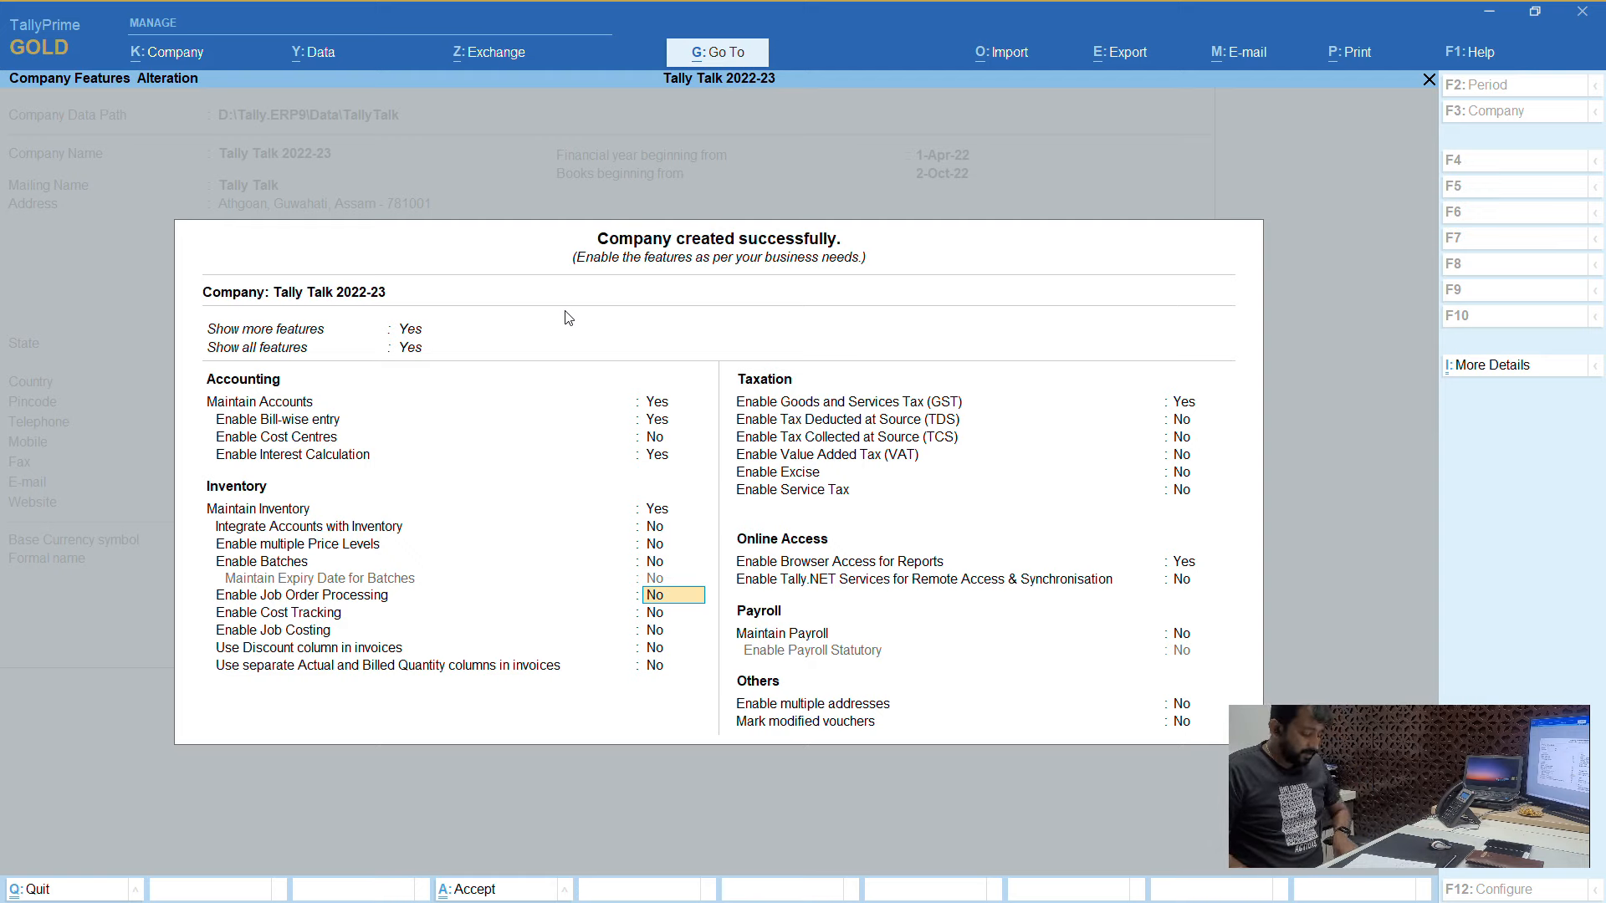
Leave Job Order Processing, Cost Tracking, Job Costing, and the Discount and separate Actual and Billed Quantity invoice columns at No.
key(Return)
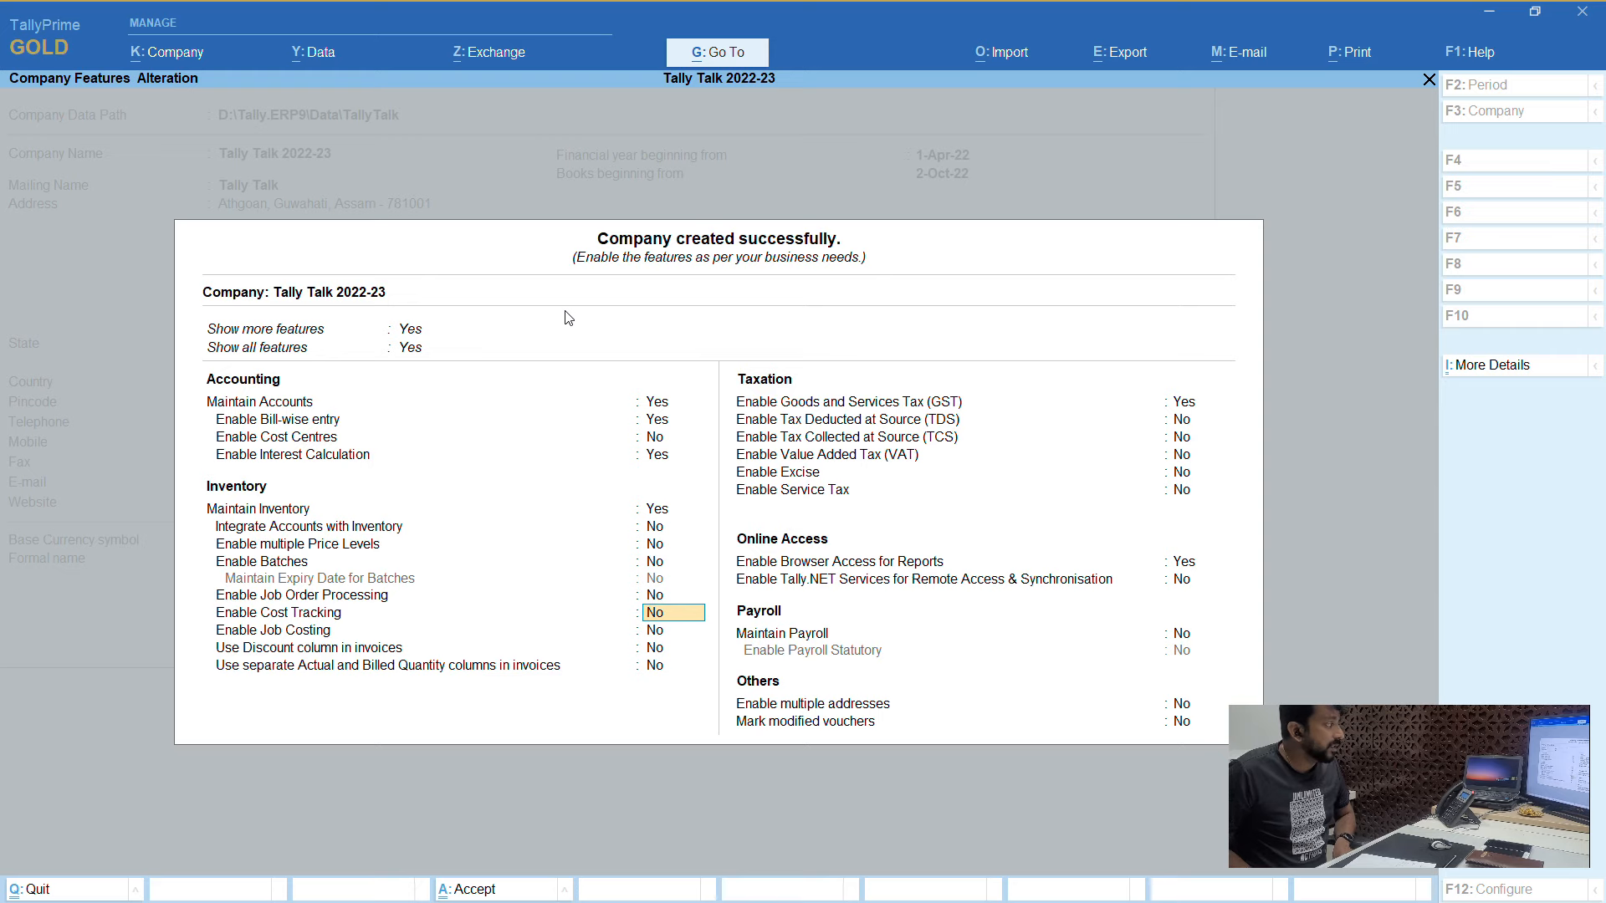
key(Return)
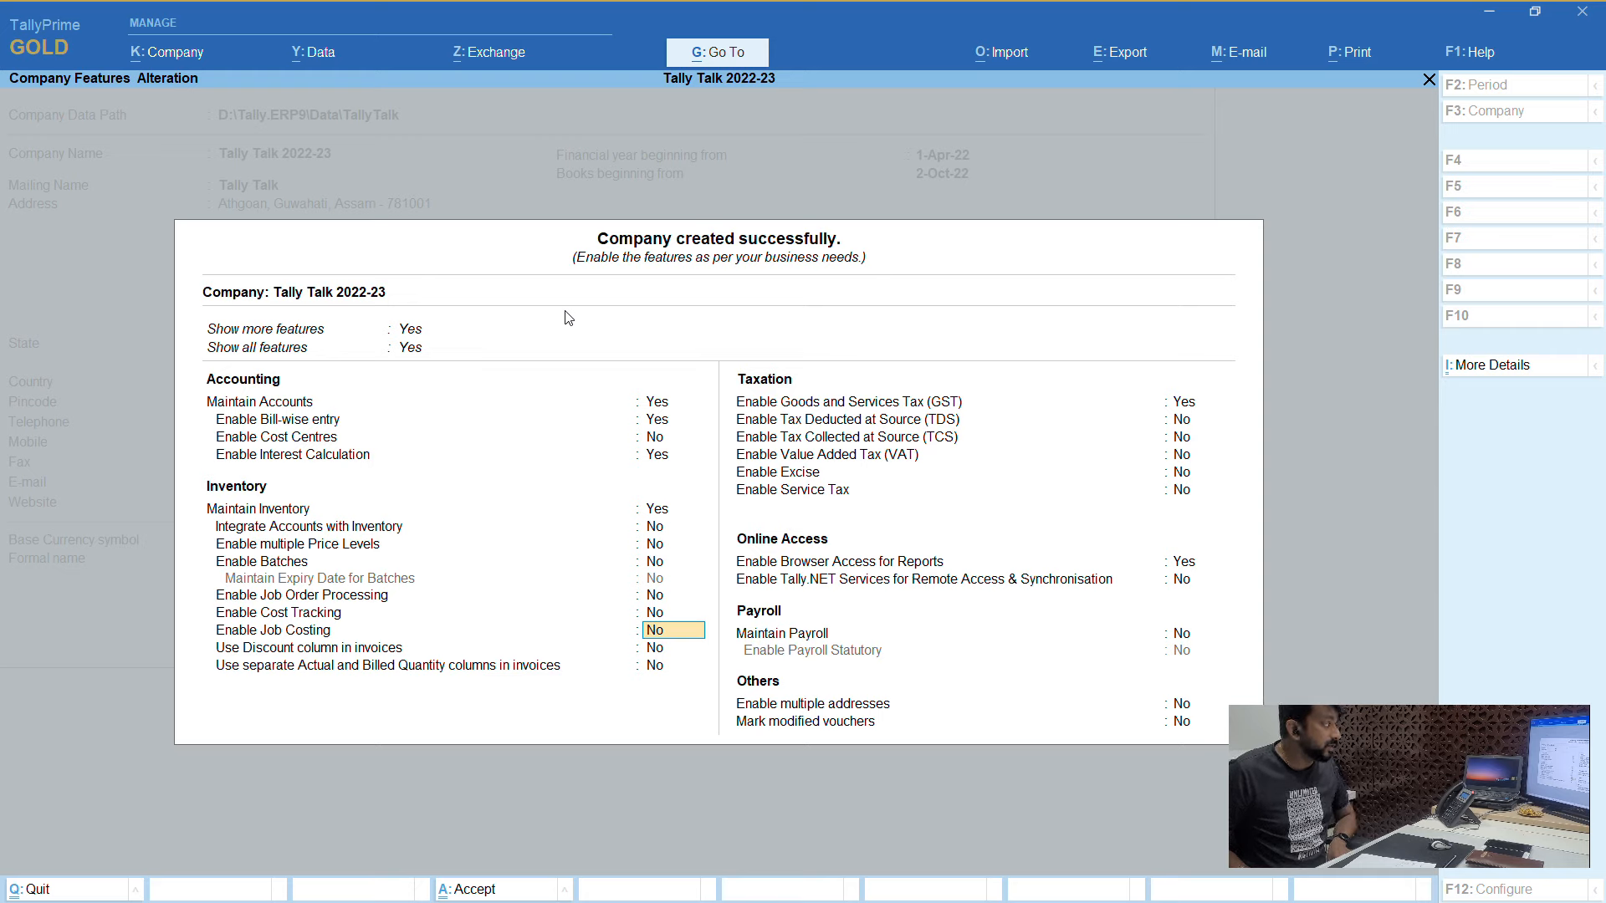
key(Return)
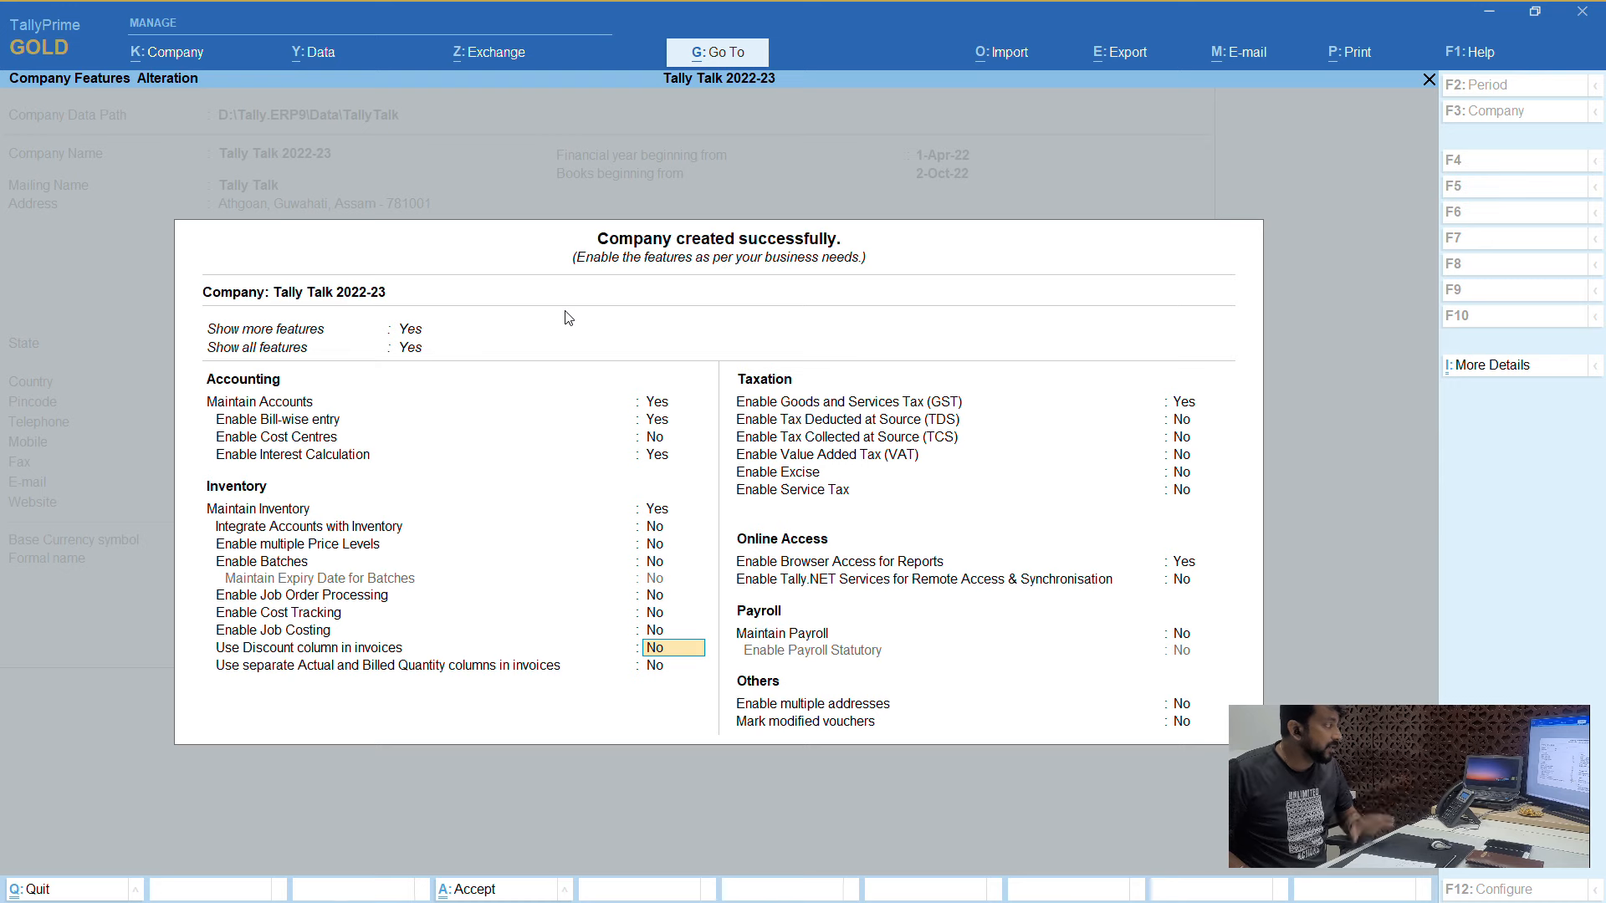
key(Return)
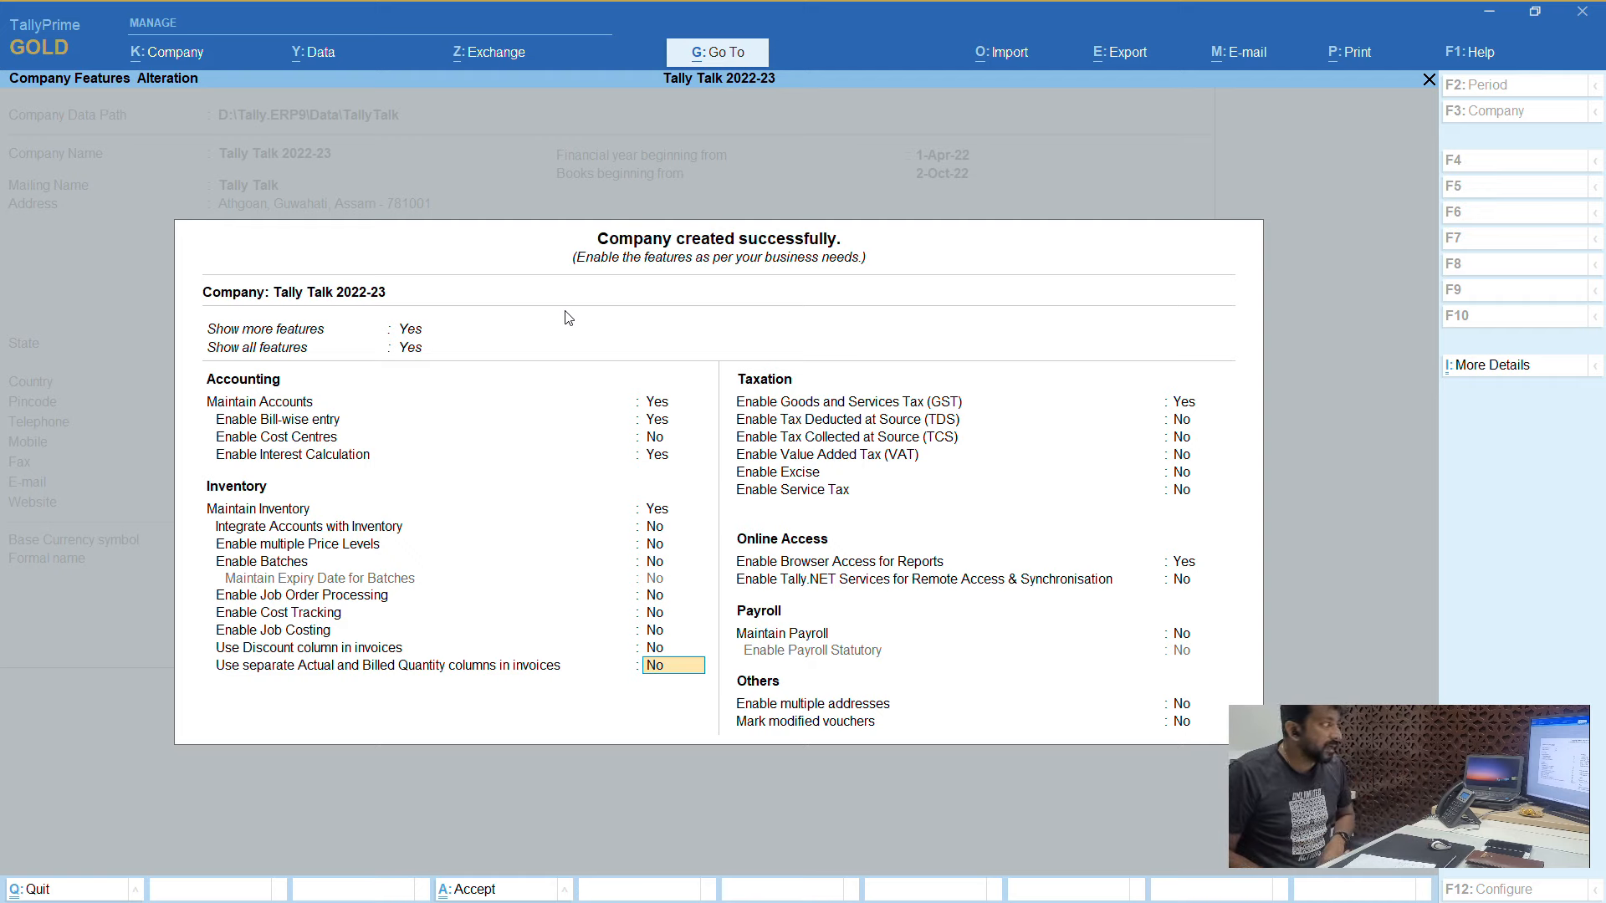
key(Return)
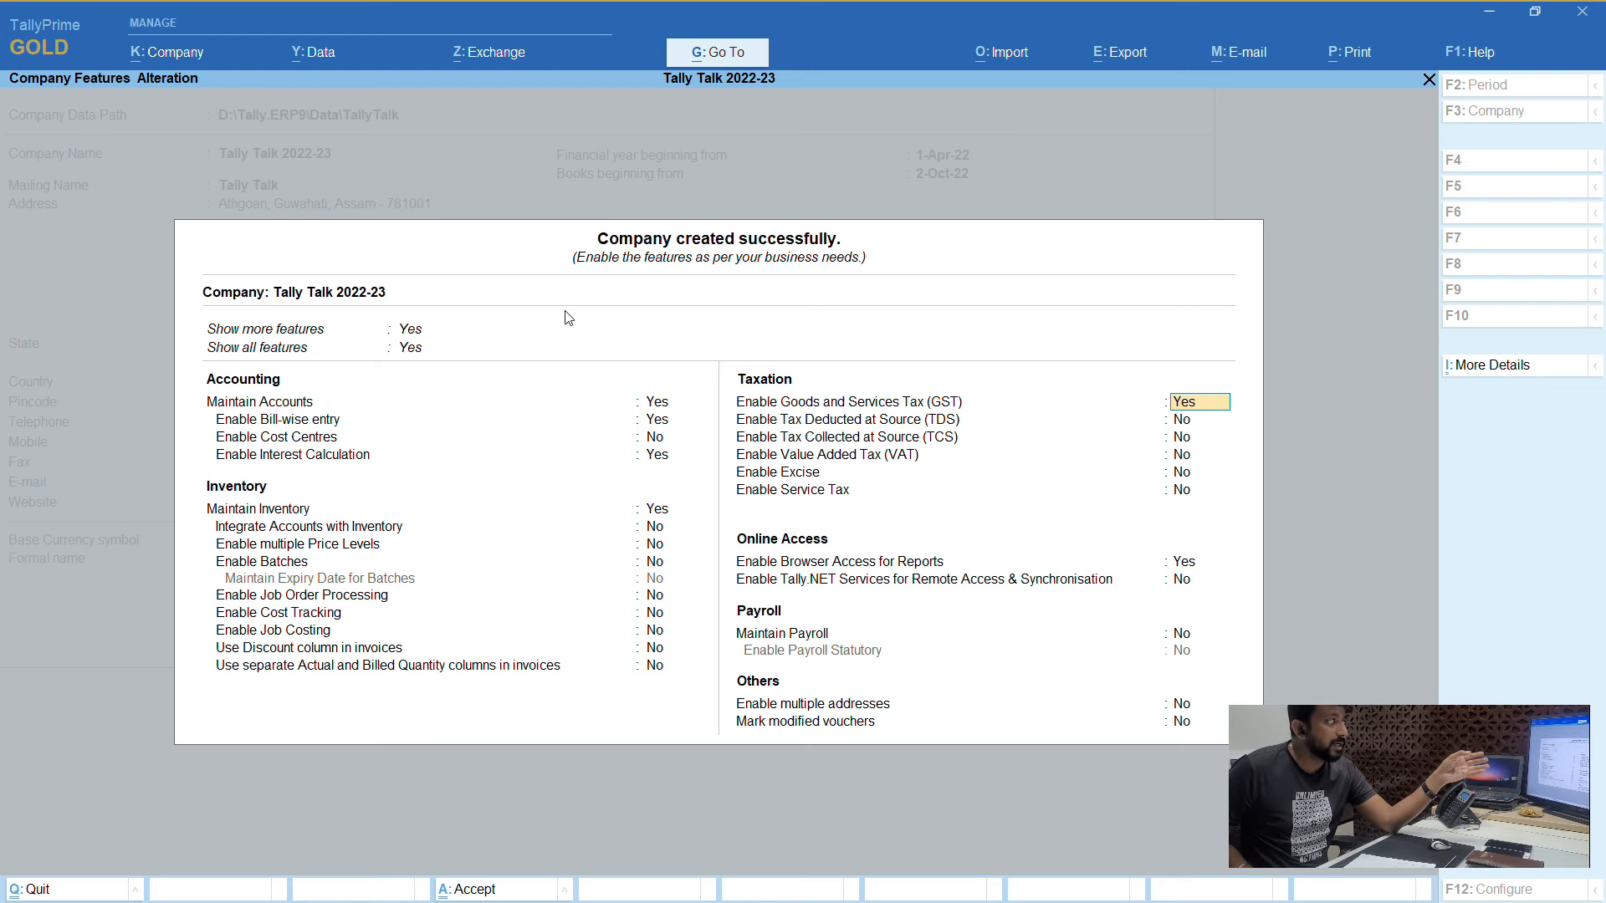
Enable GST for Assam with Regular registration, no other territory, applicable from 2-Oct-22, a blank GSTIN/UIN and Monthly GSTR1 periodicity.
key(Return)
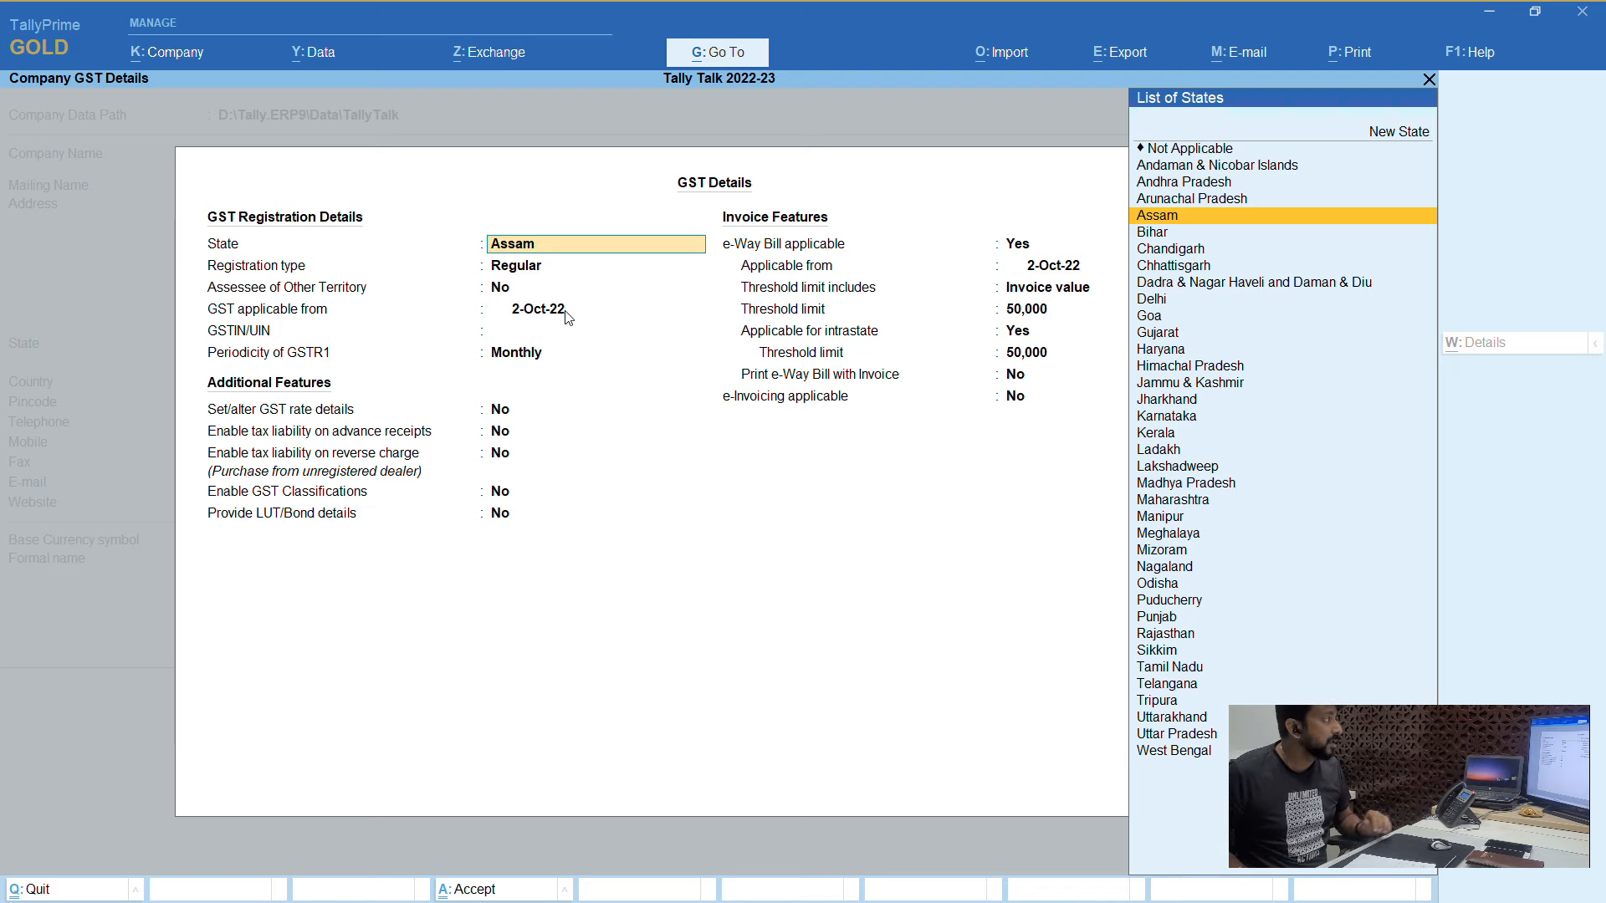
key(Return)
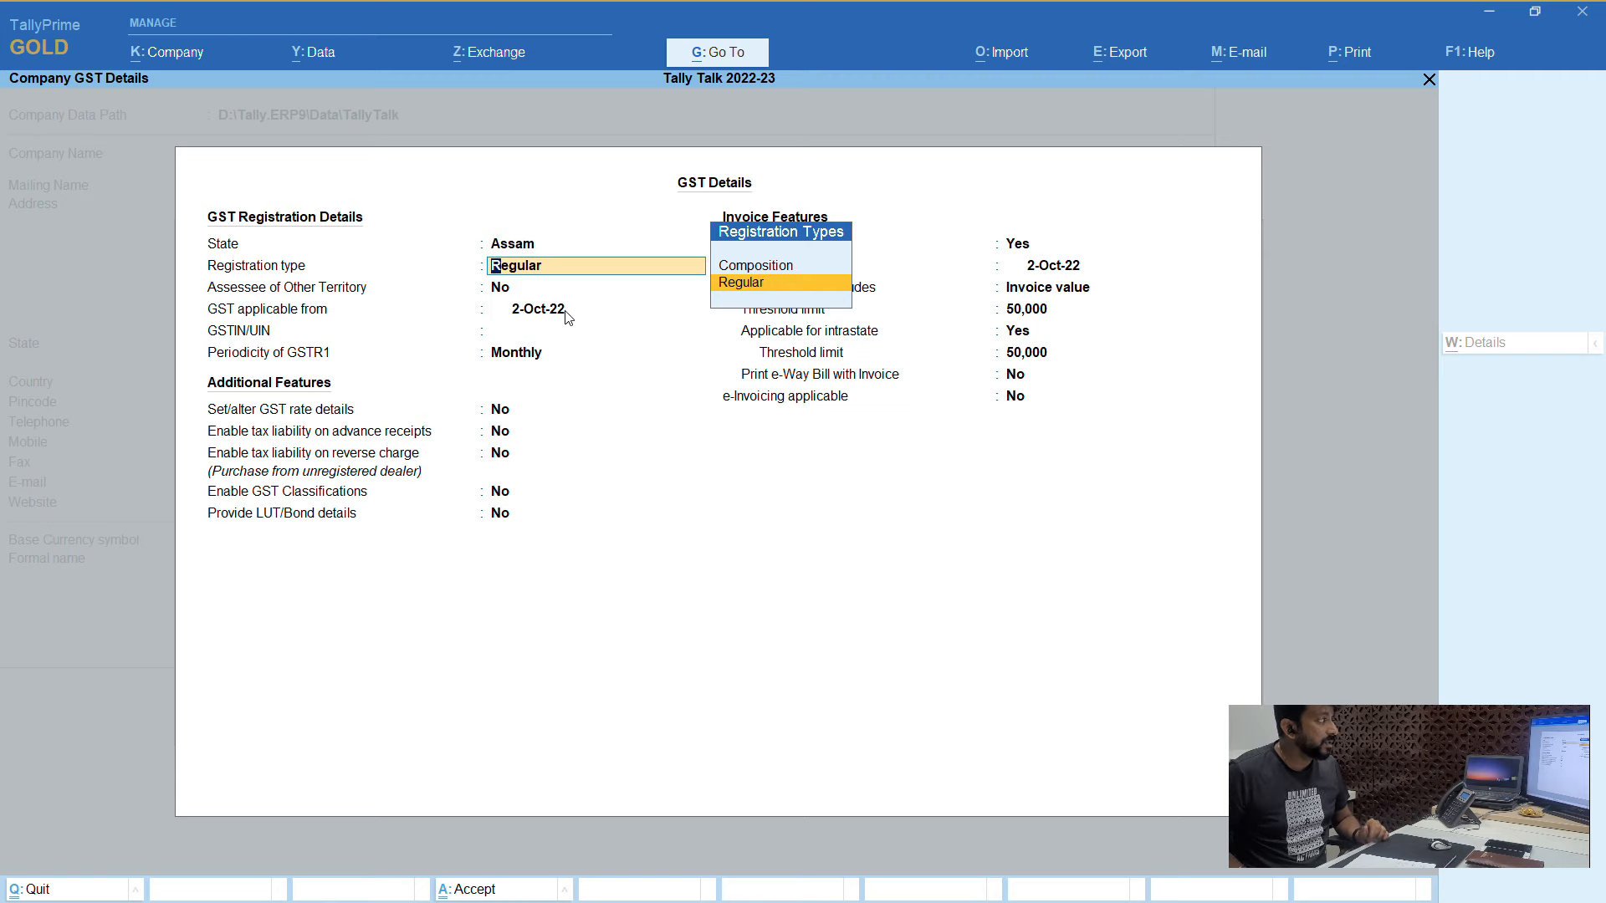
key(BackSpace)
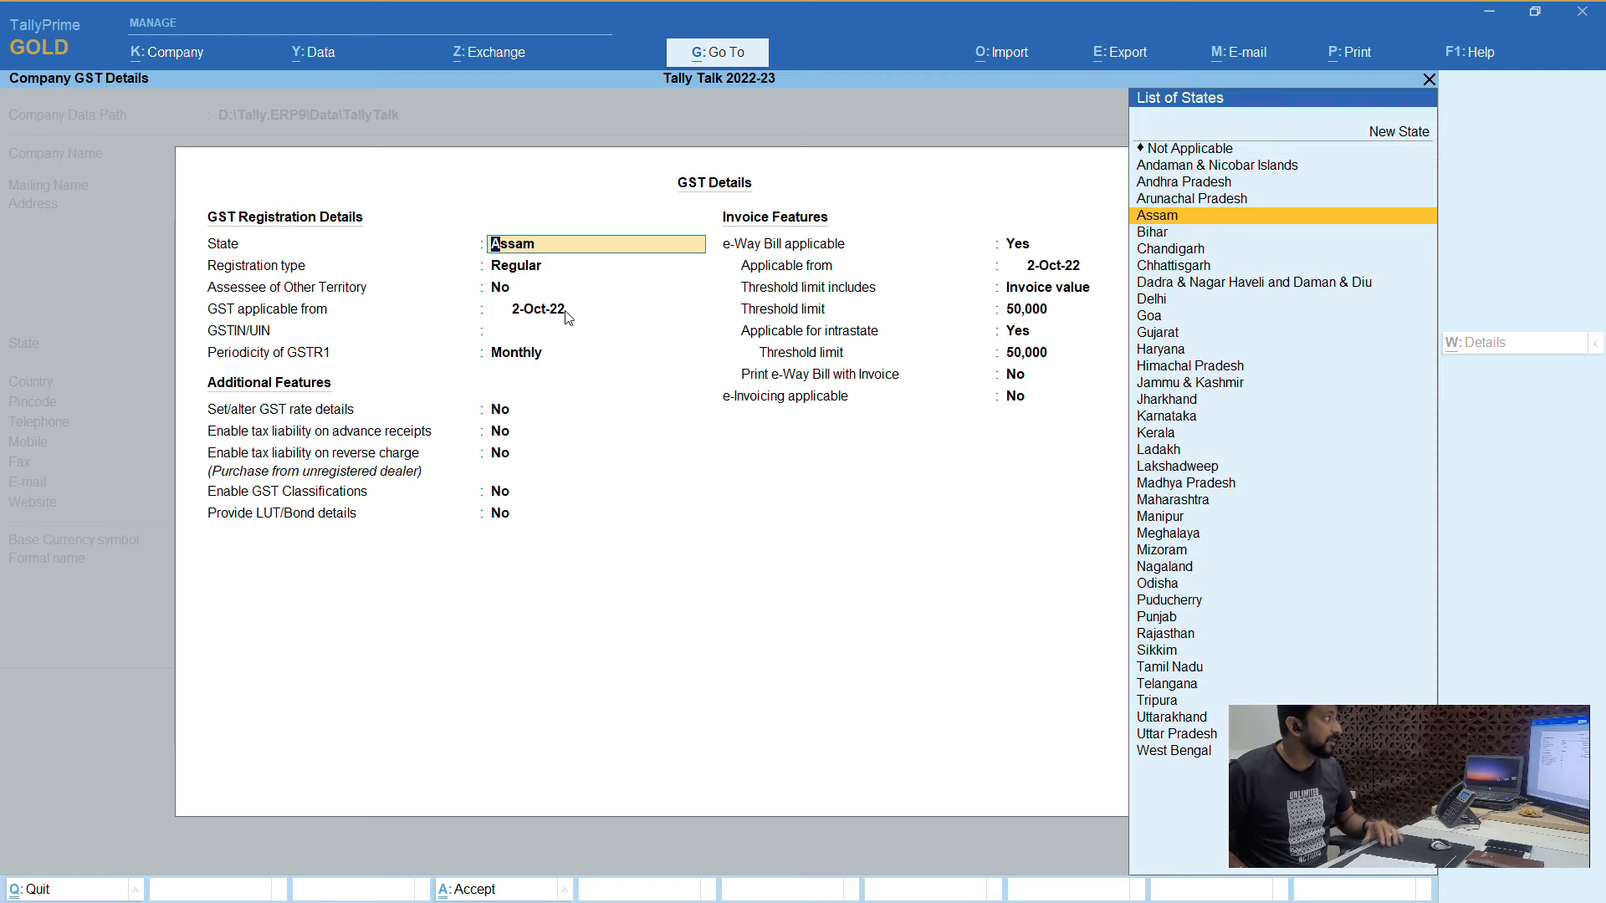
key(Return)
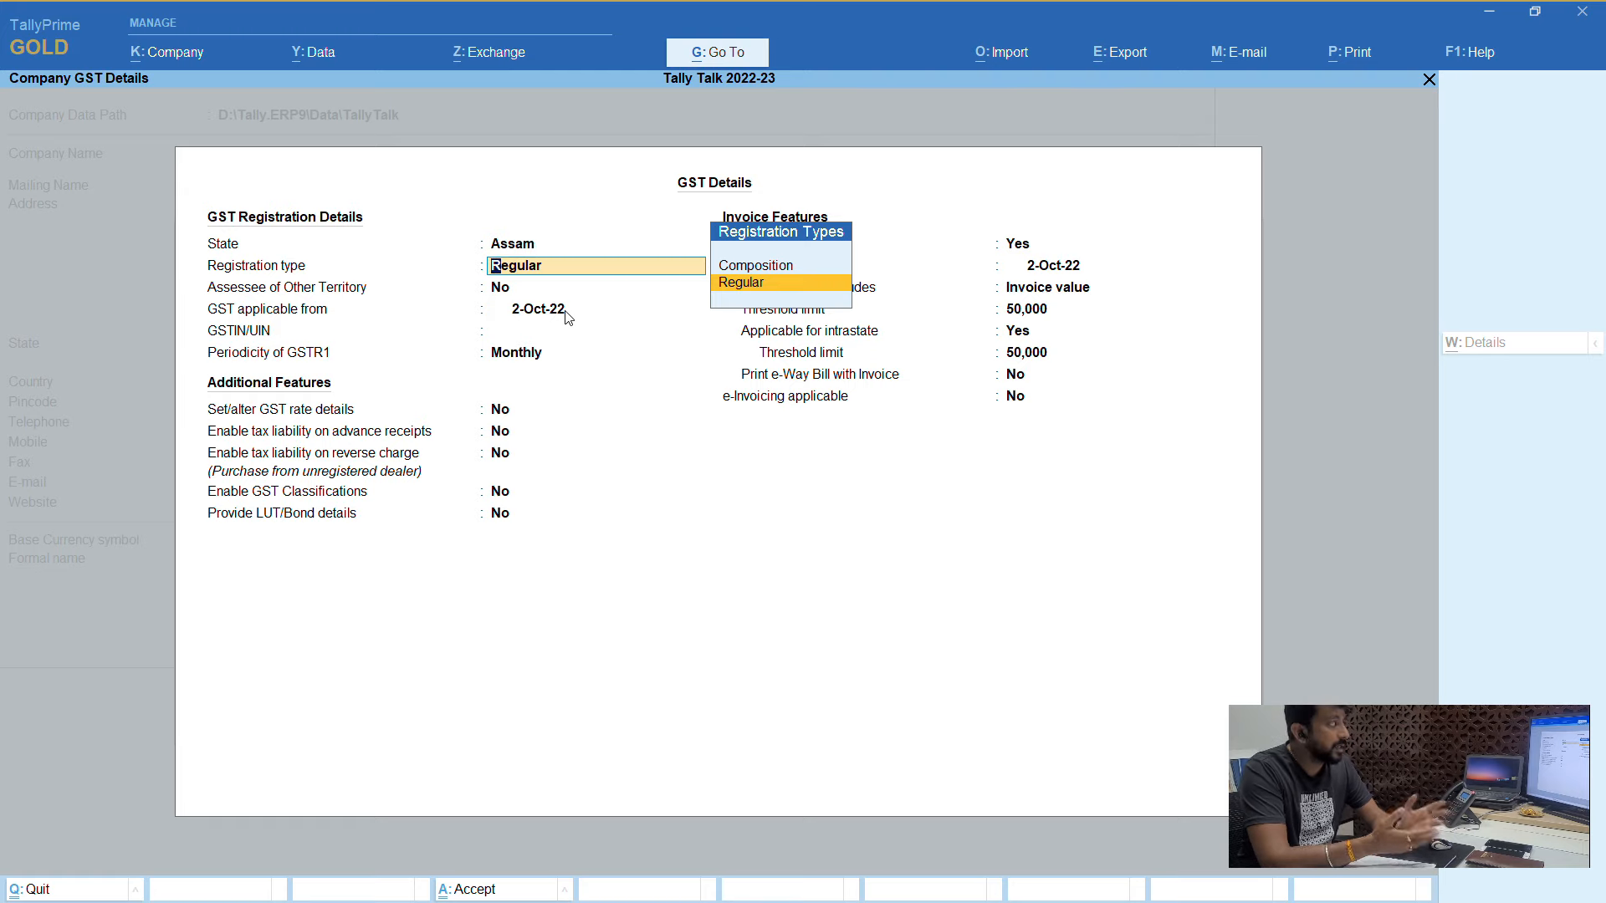
key(Return)
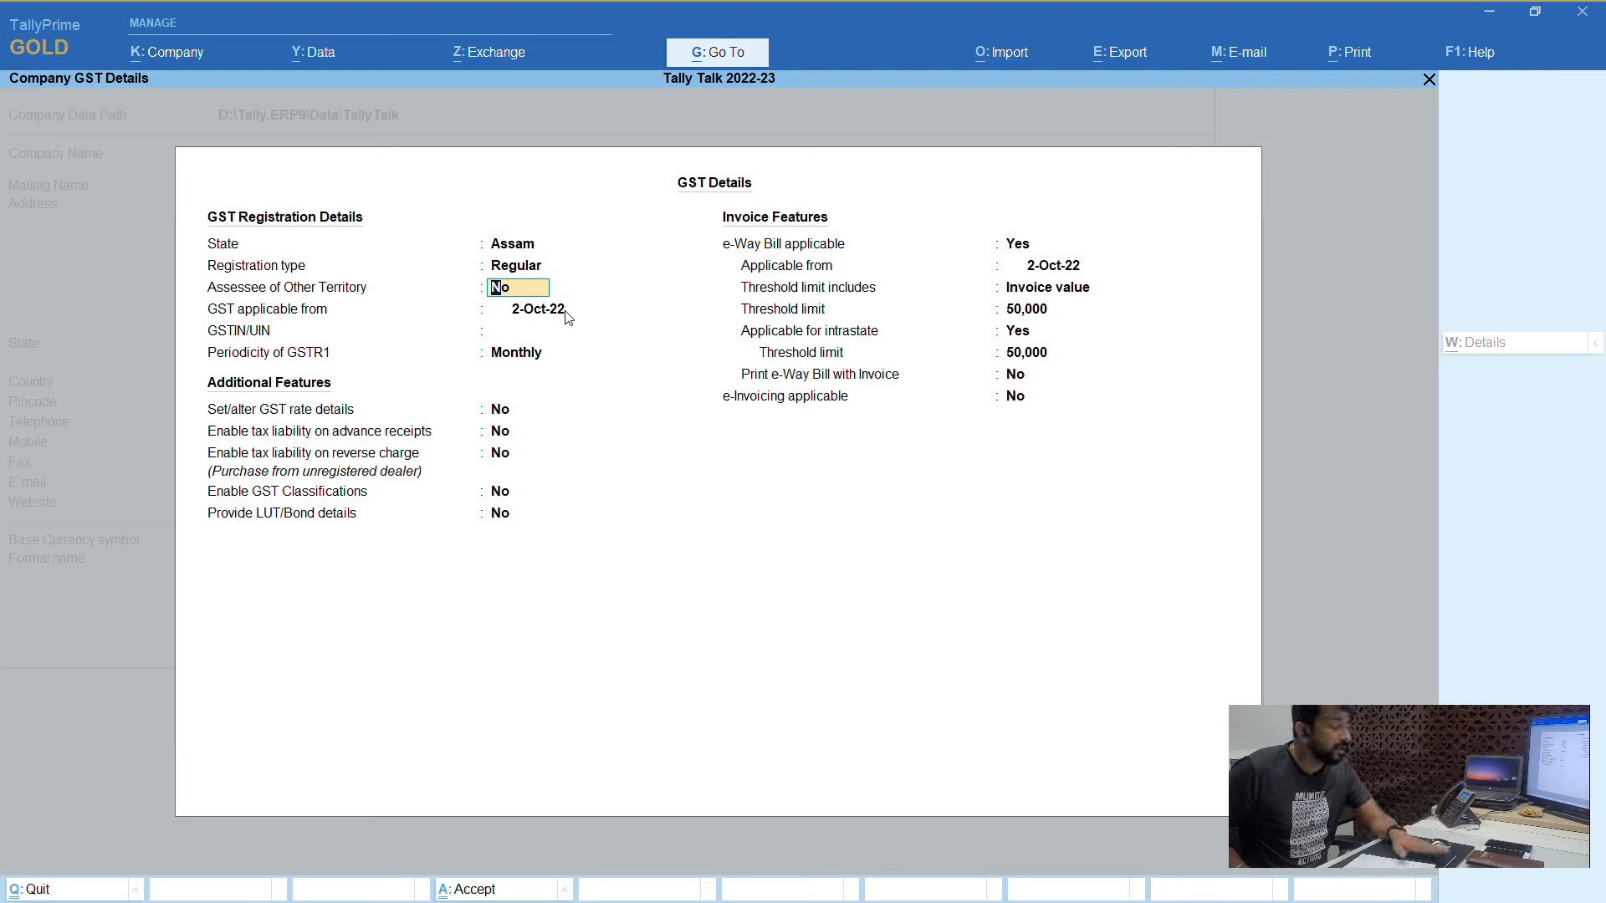
click(567, 312)
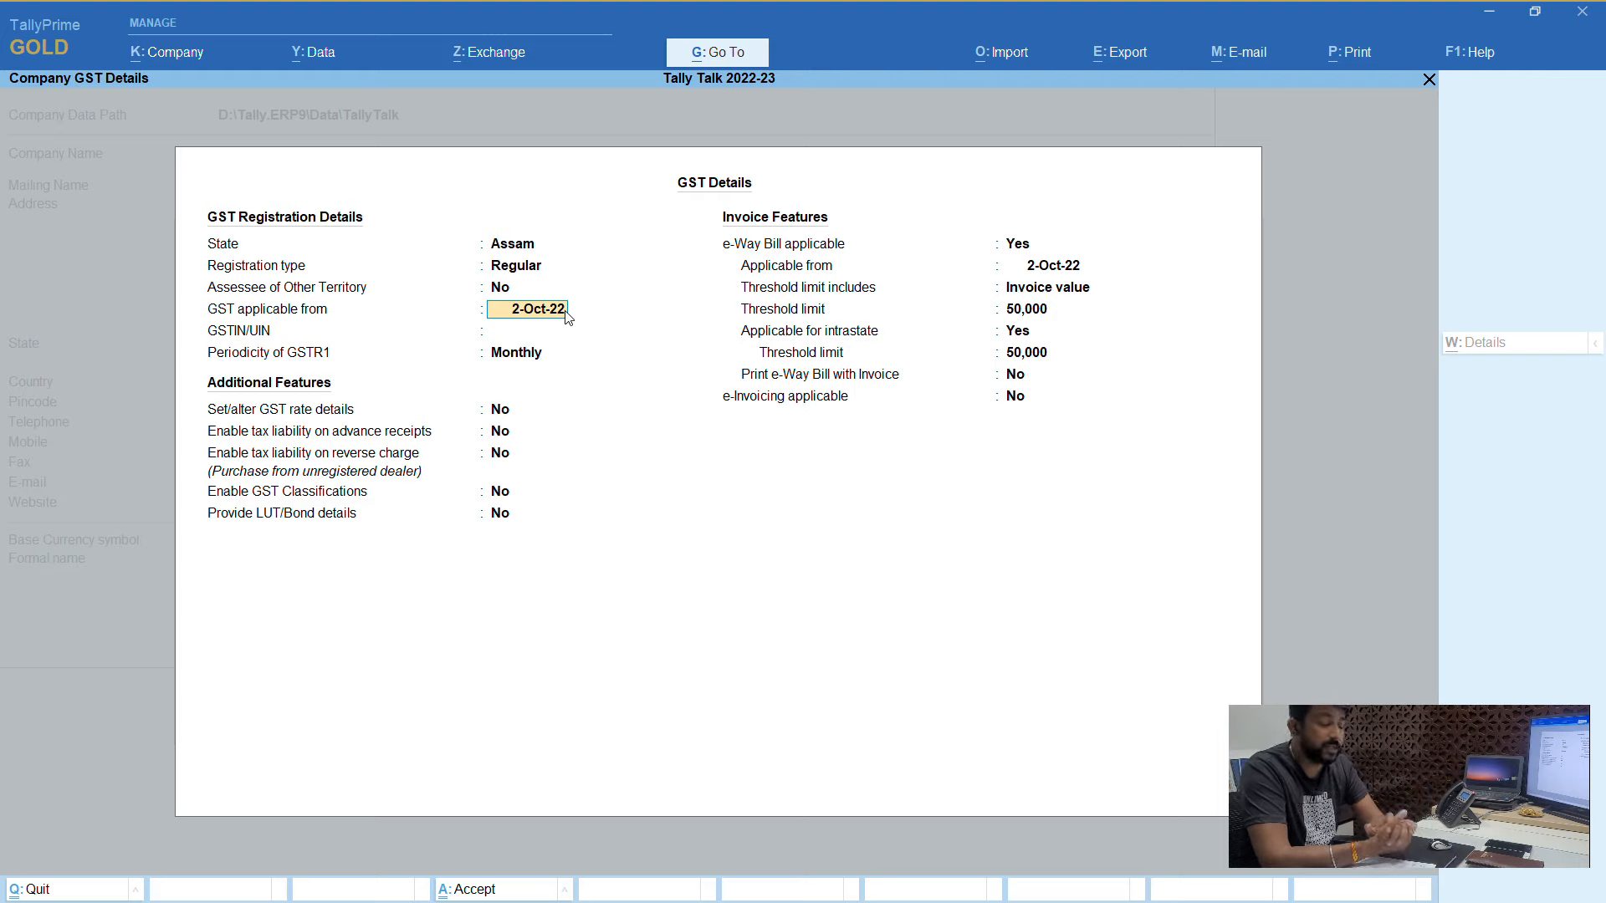
key(Return)
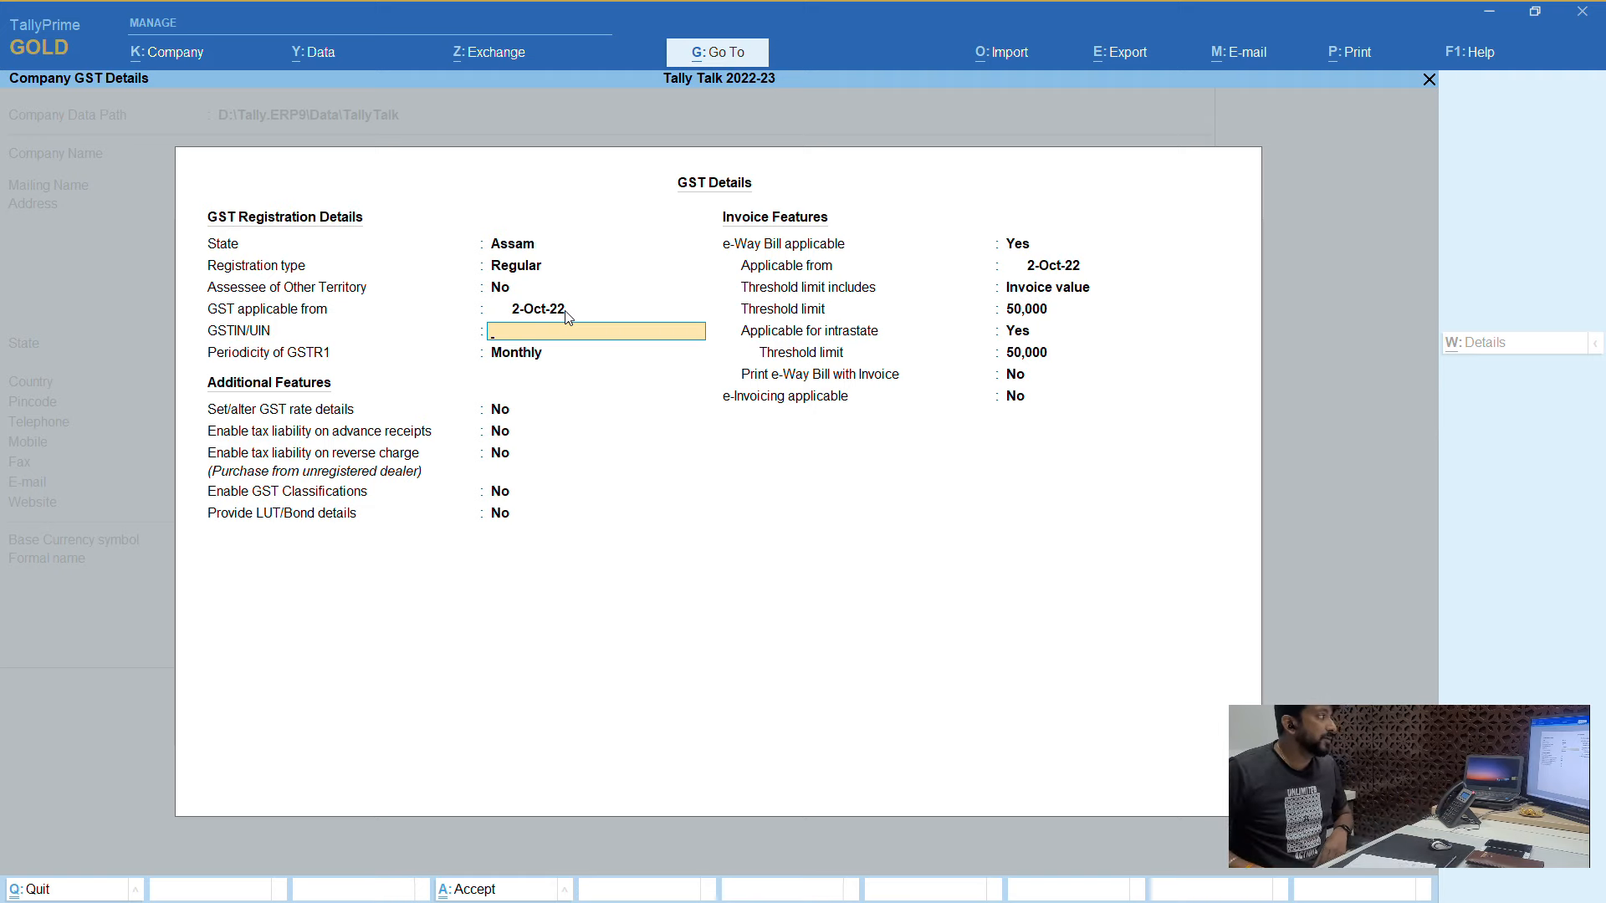
key(Return)
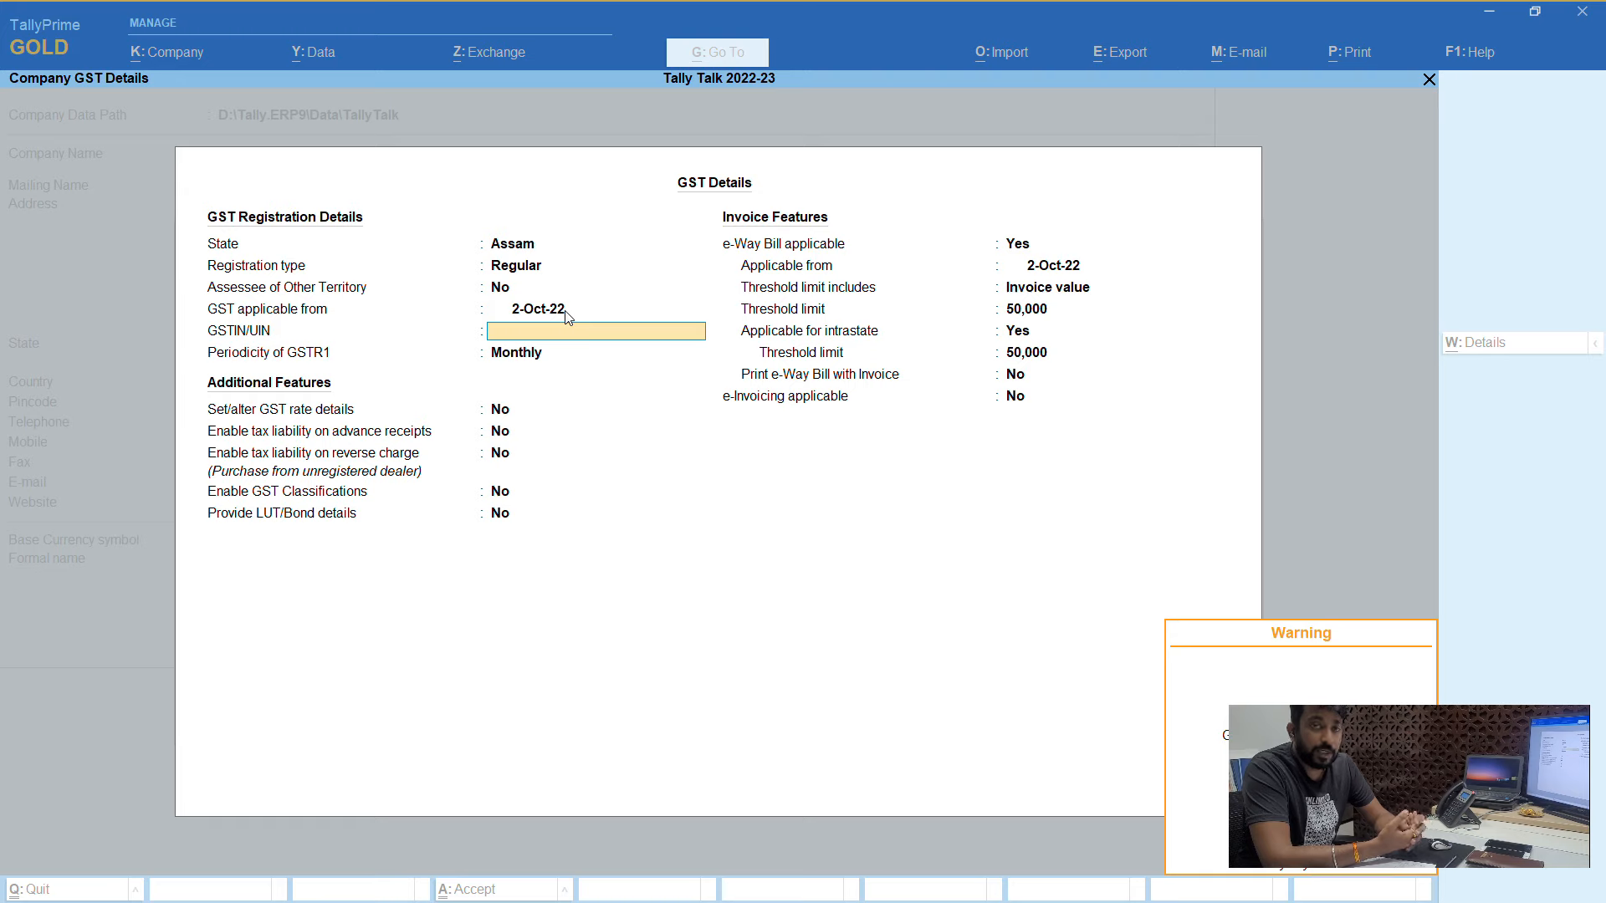
key(Return)
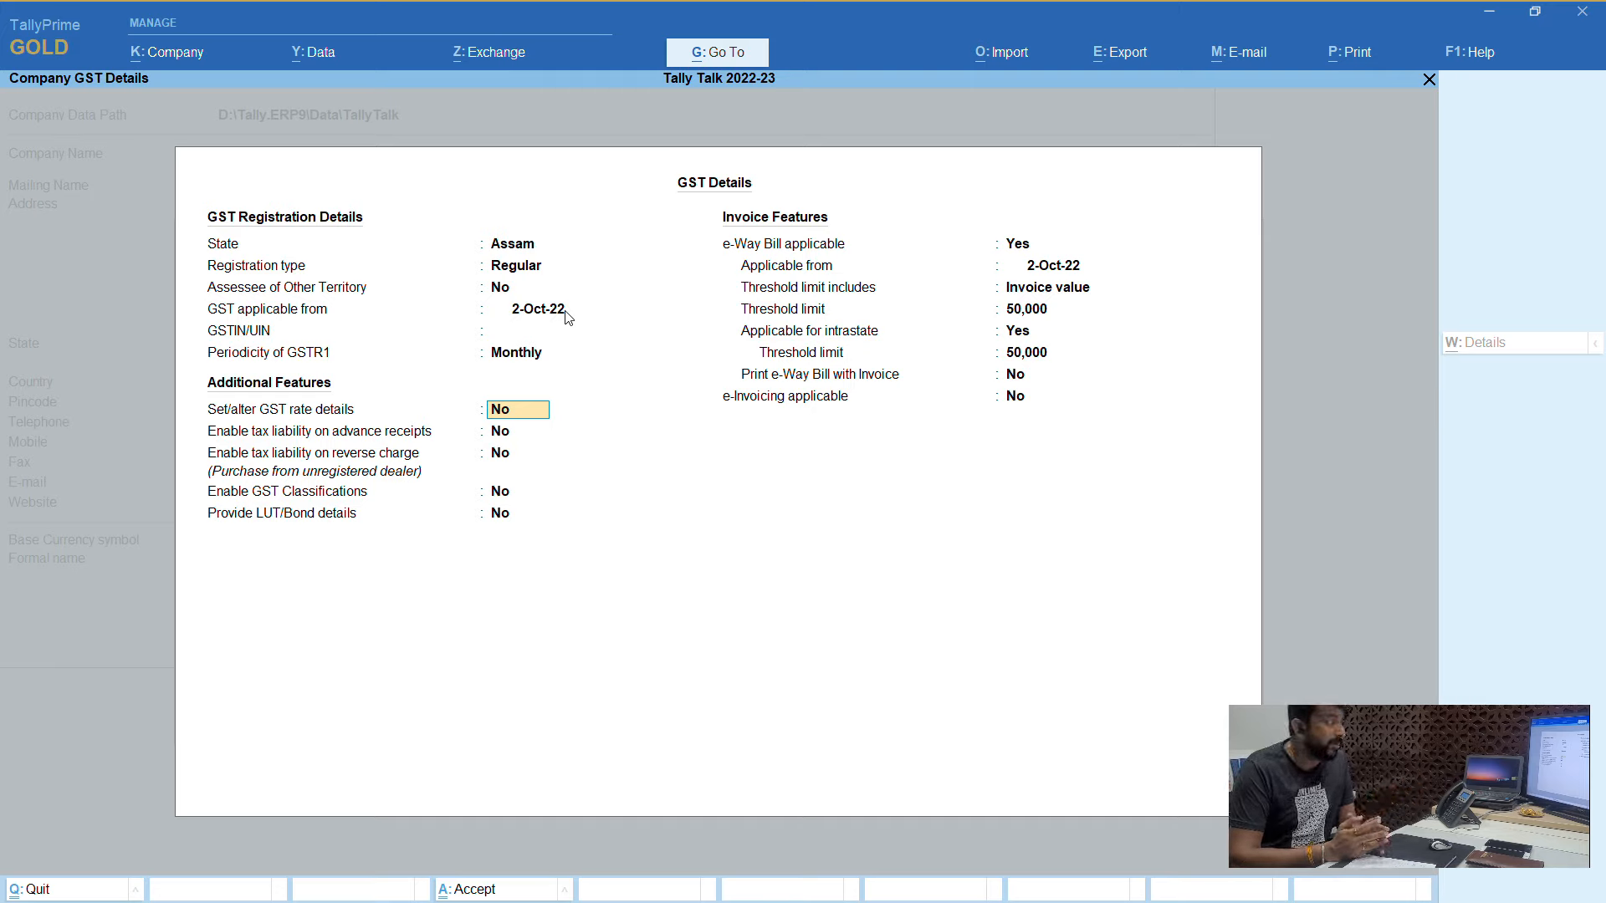
key(y)
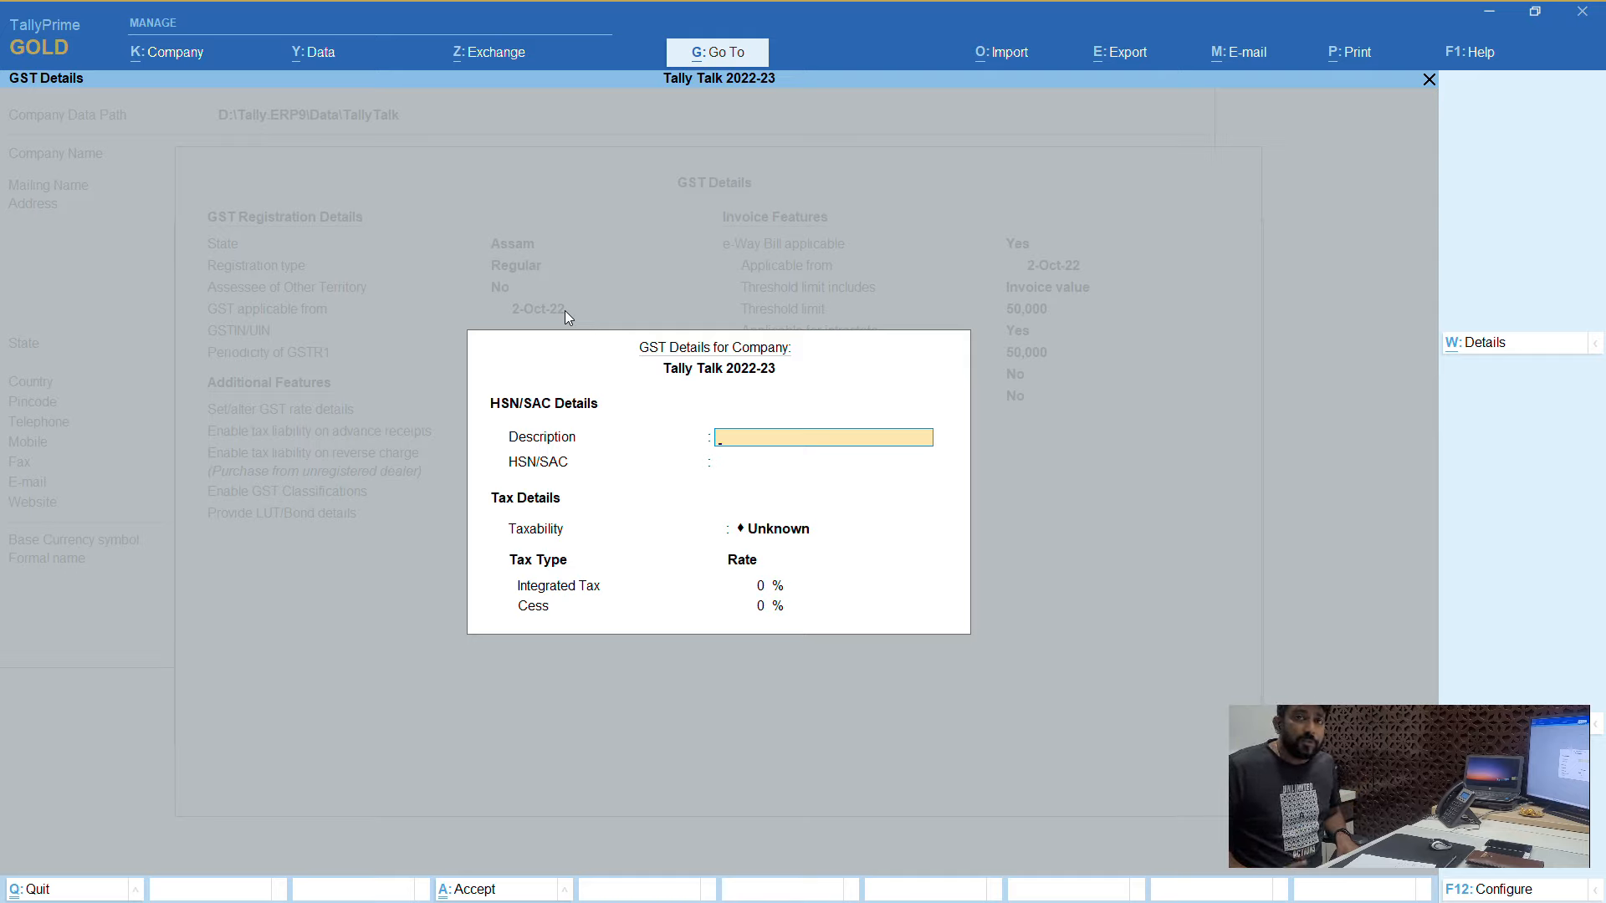
key(Escape)
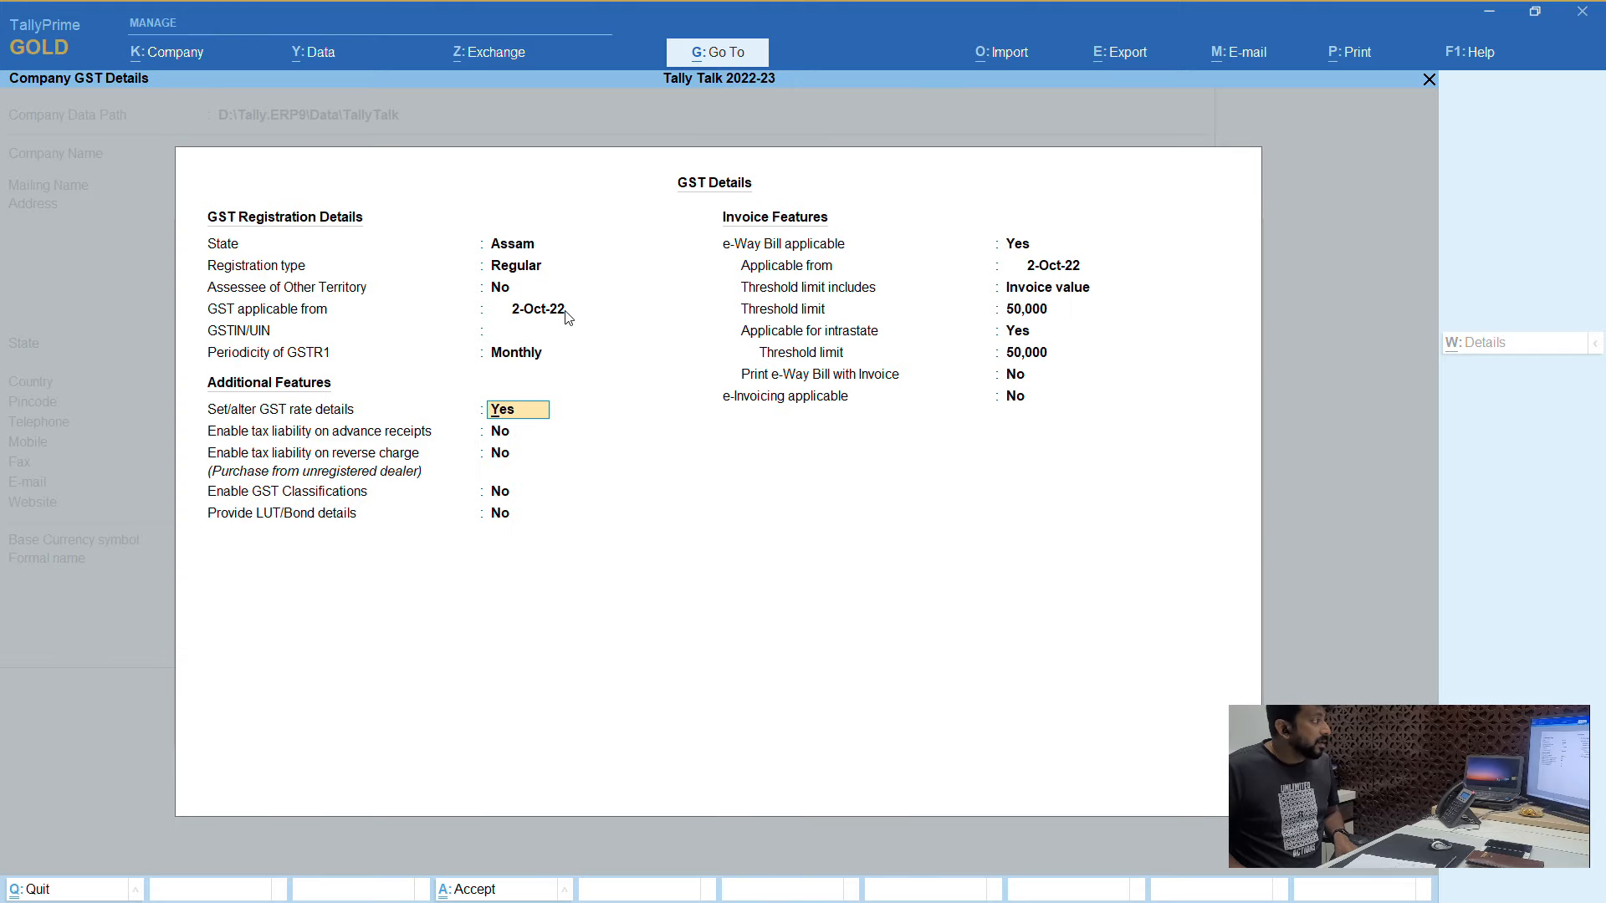
key(n)
Leave GST rate details, tax liability on advance receipts and reverse charge, GST Classifications and LUT/Bond details at No.
key(Return)
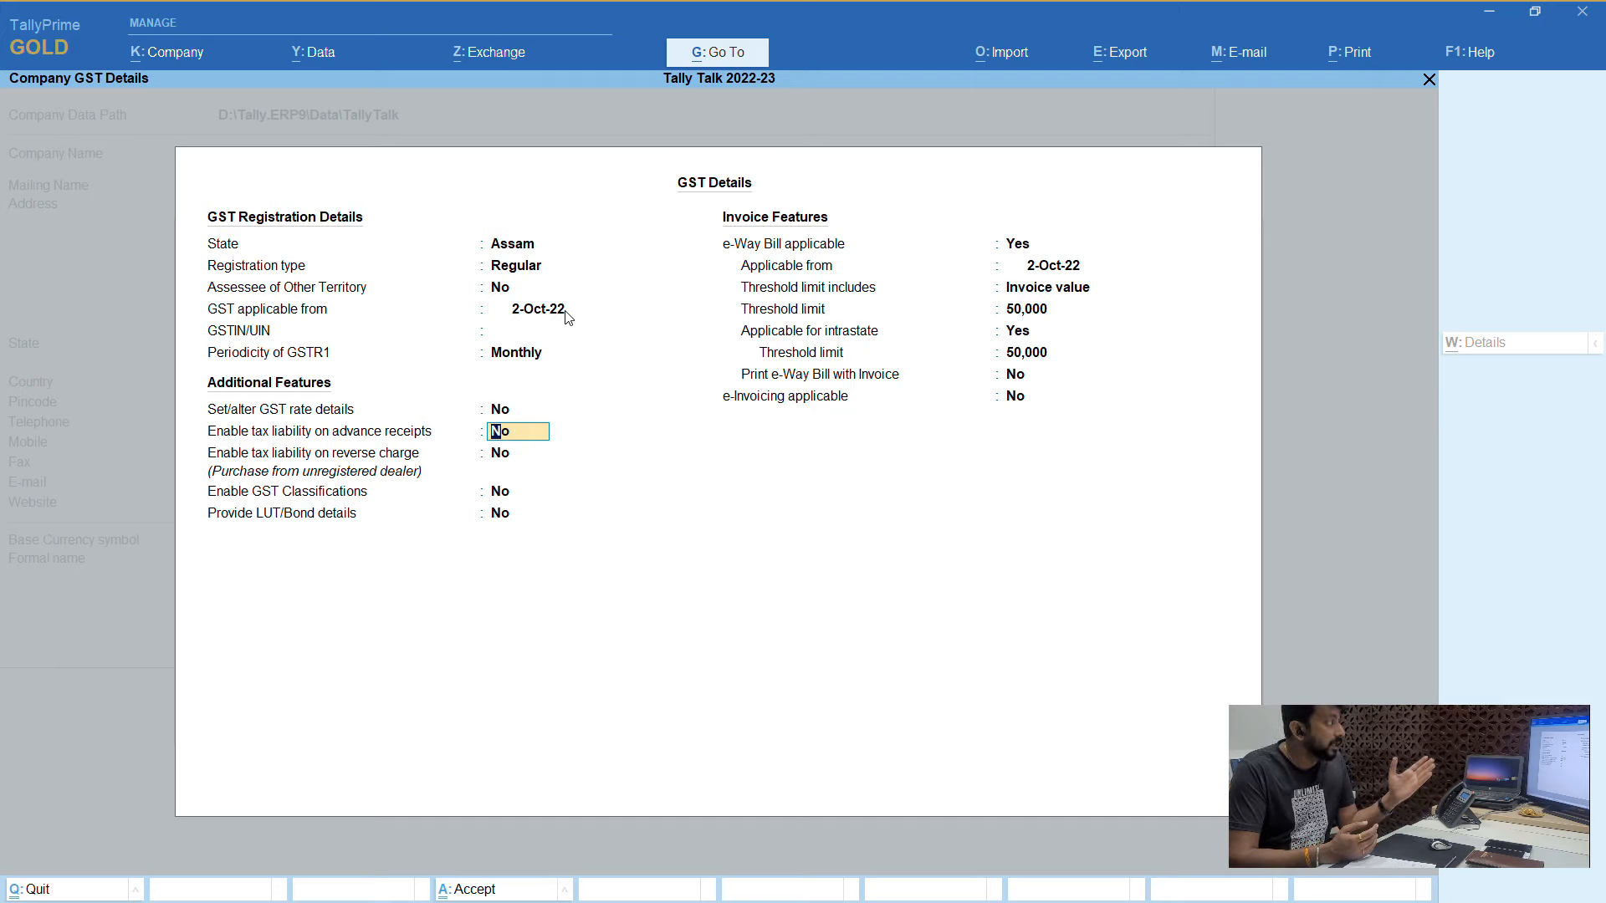
key(Return)
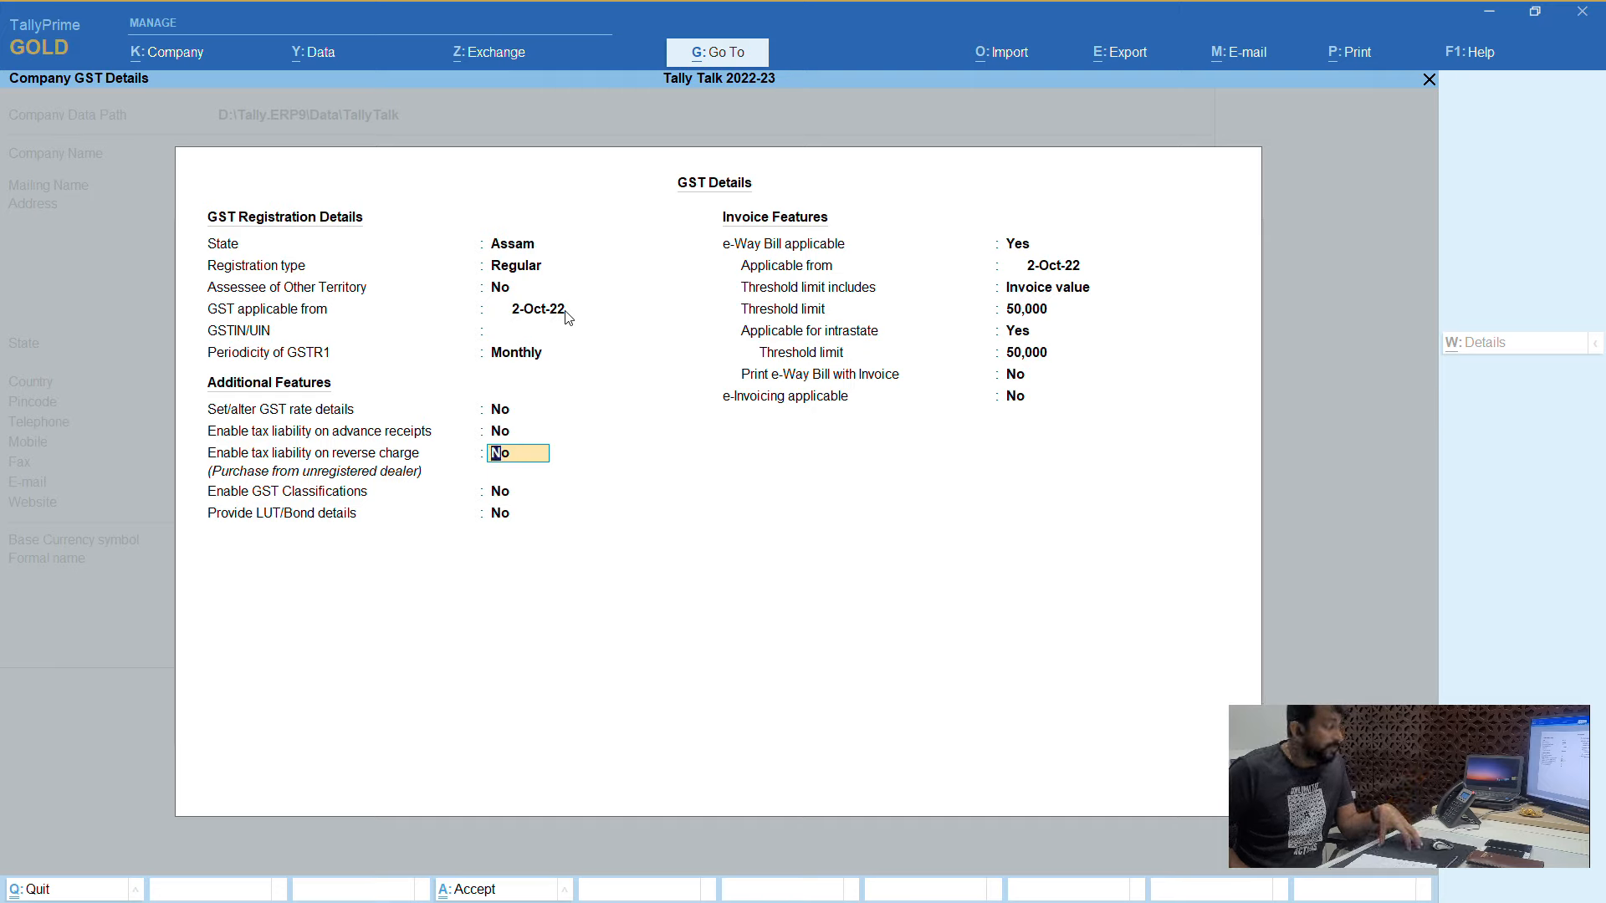
key(Return)
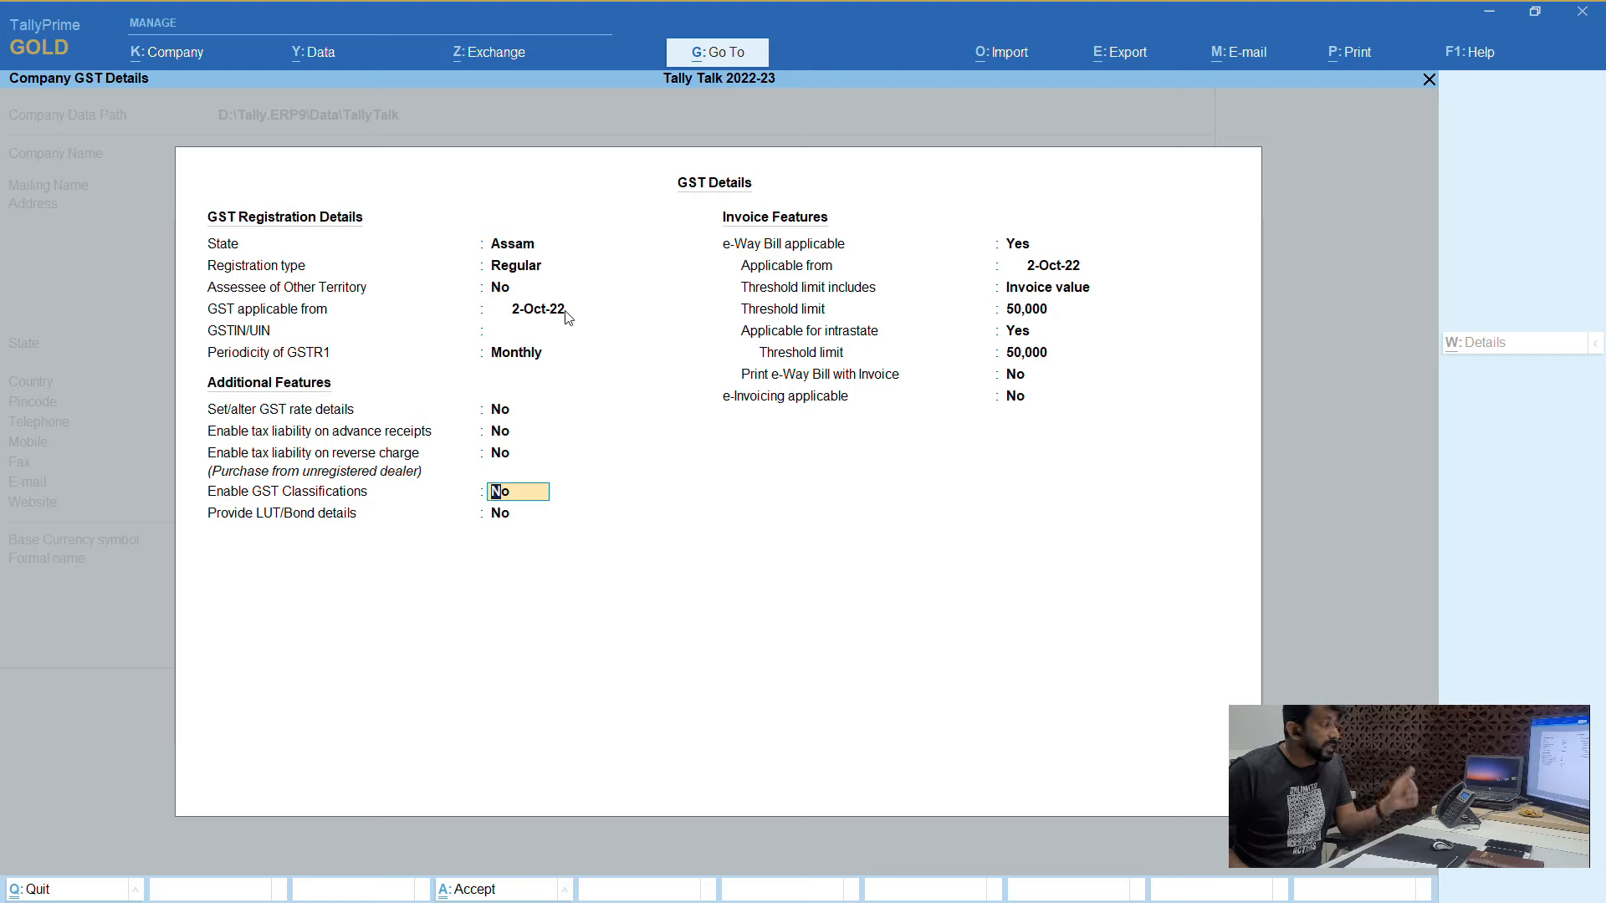
key(Return)
key(Return)
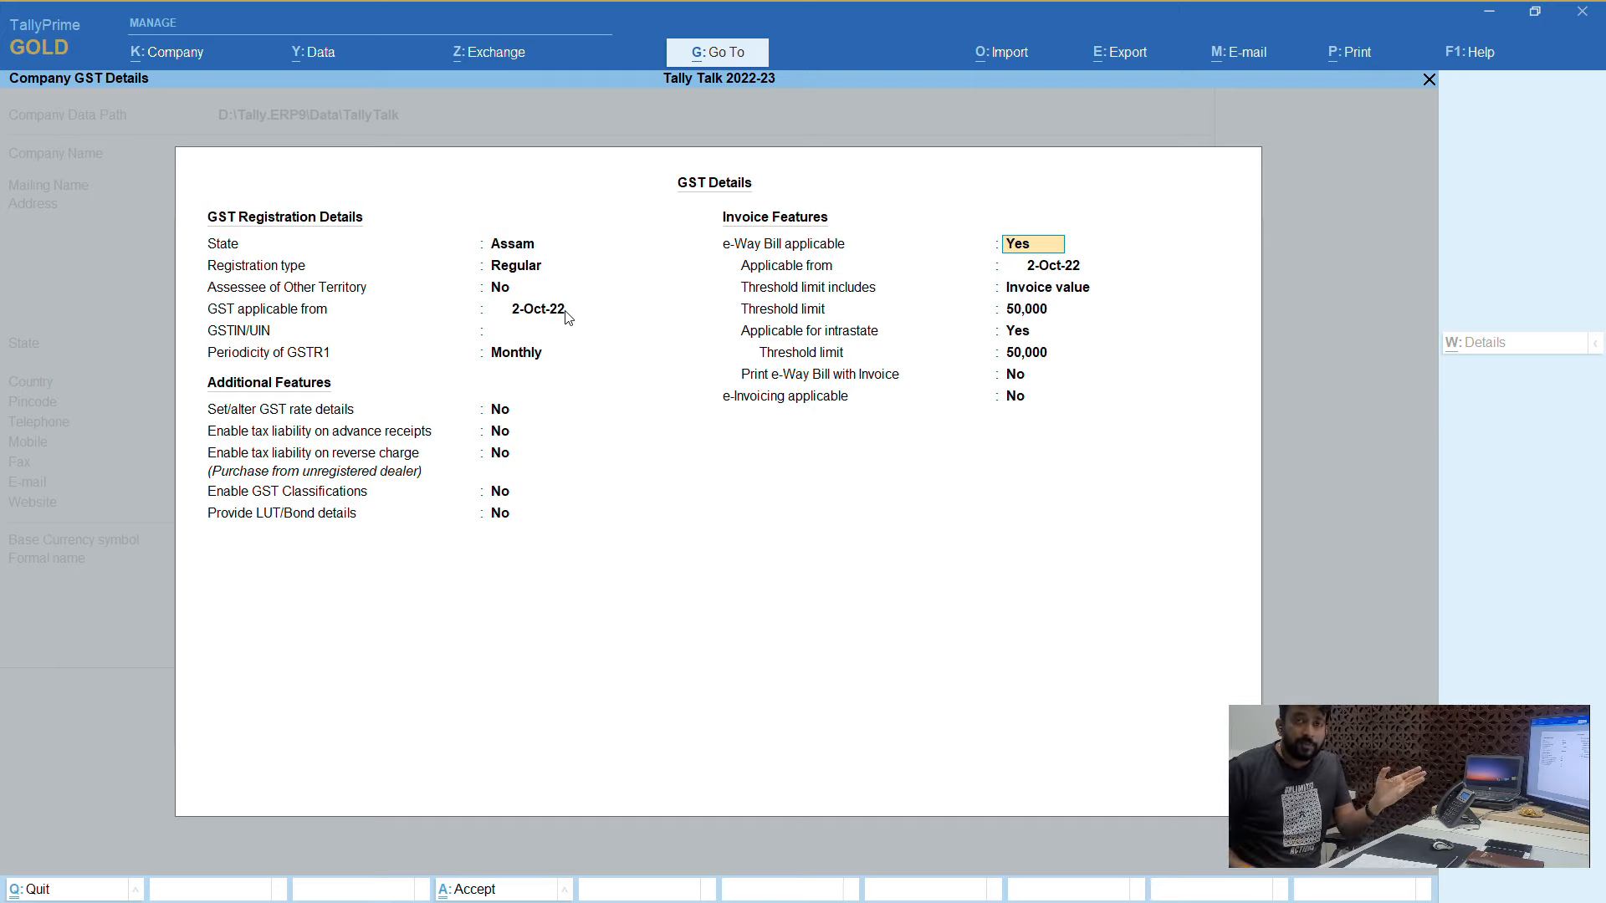
Keep e-Way Bill applicable at Yes from 2-Oct-22, with the threshold limit including Invoice value and set at 50,000.
key(Return)
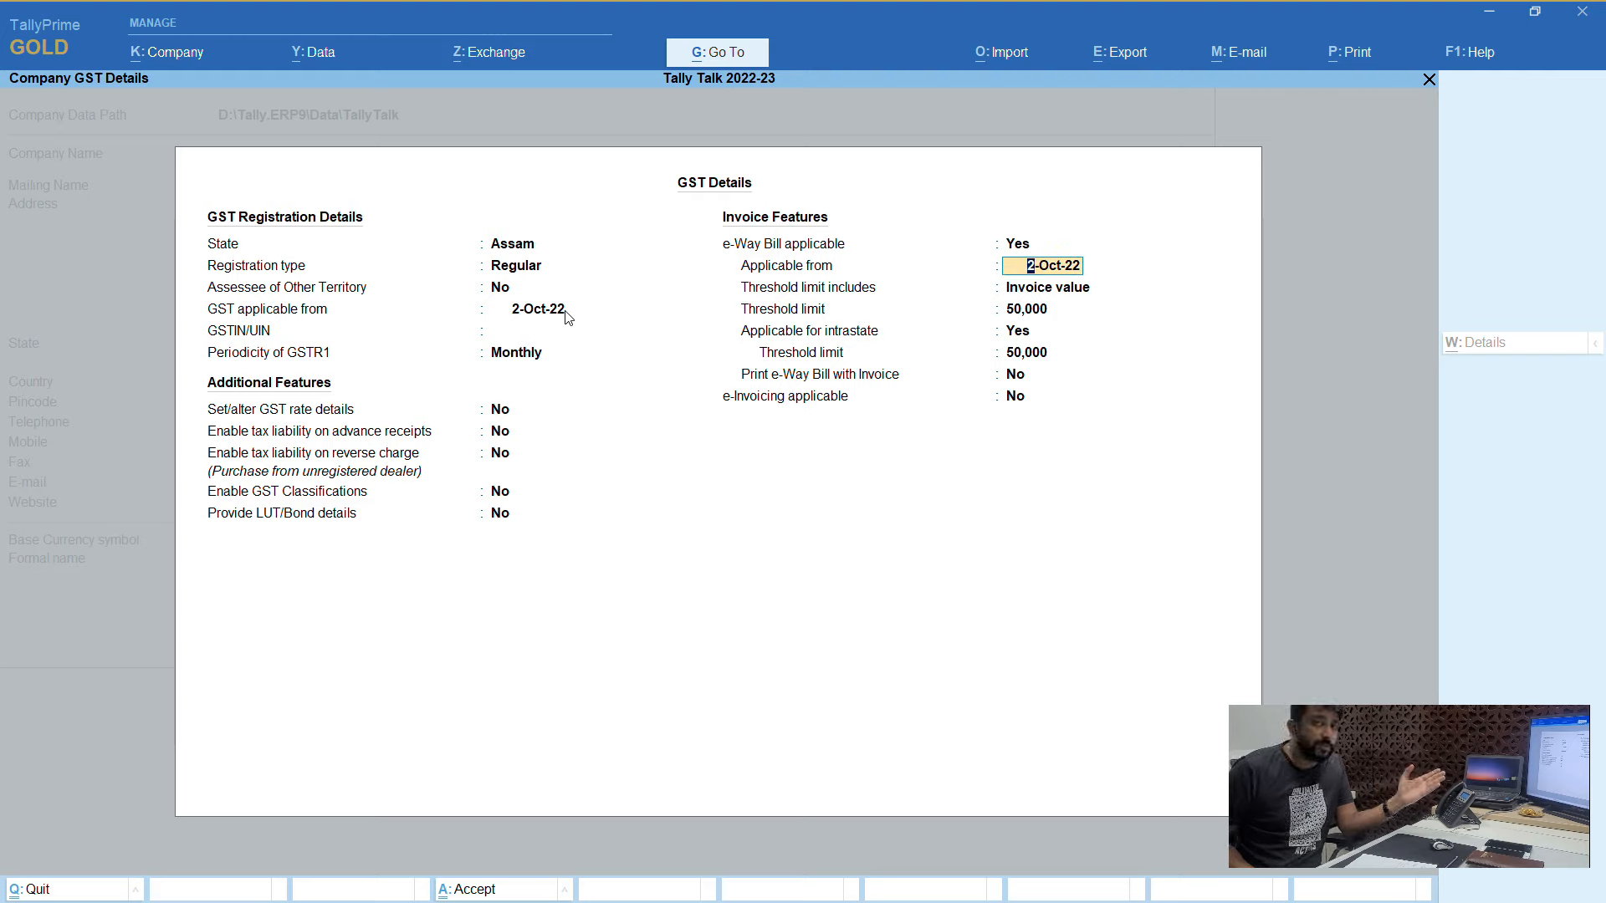
key(Return)
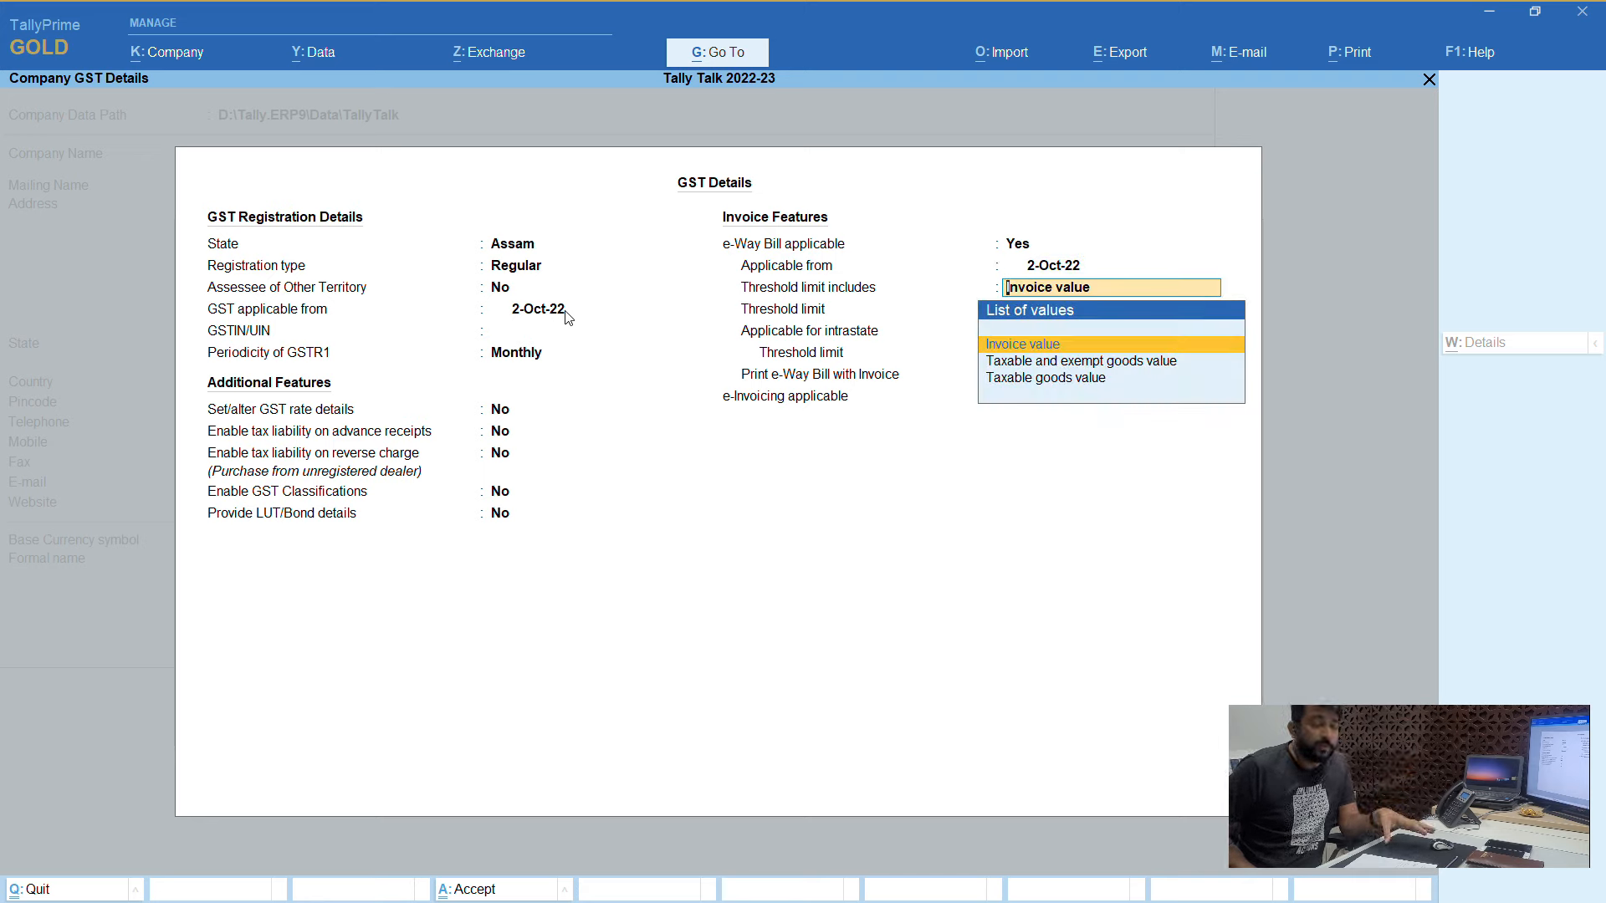
key(Return)
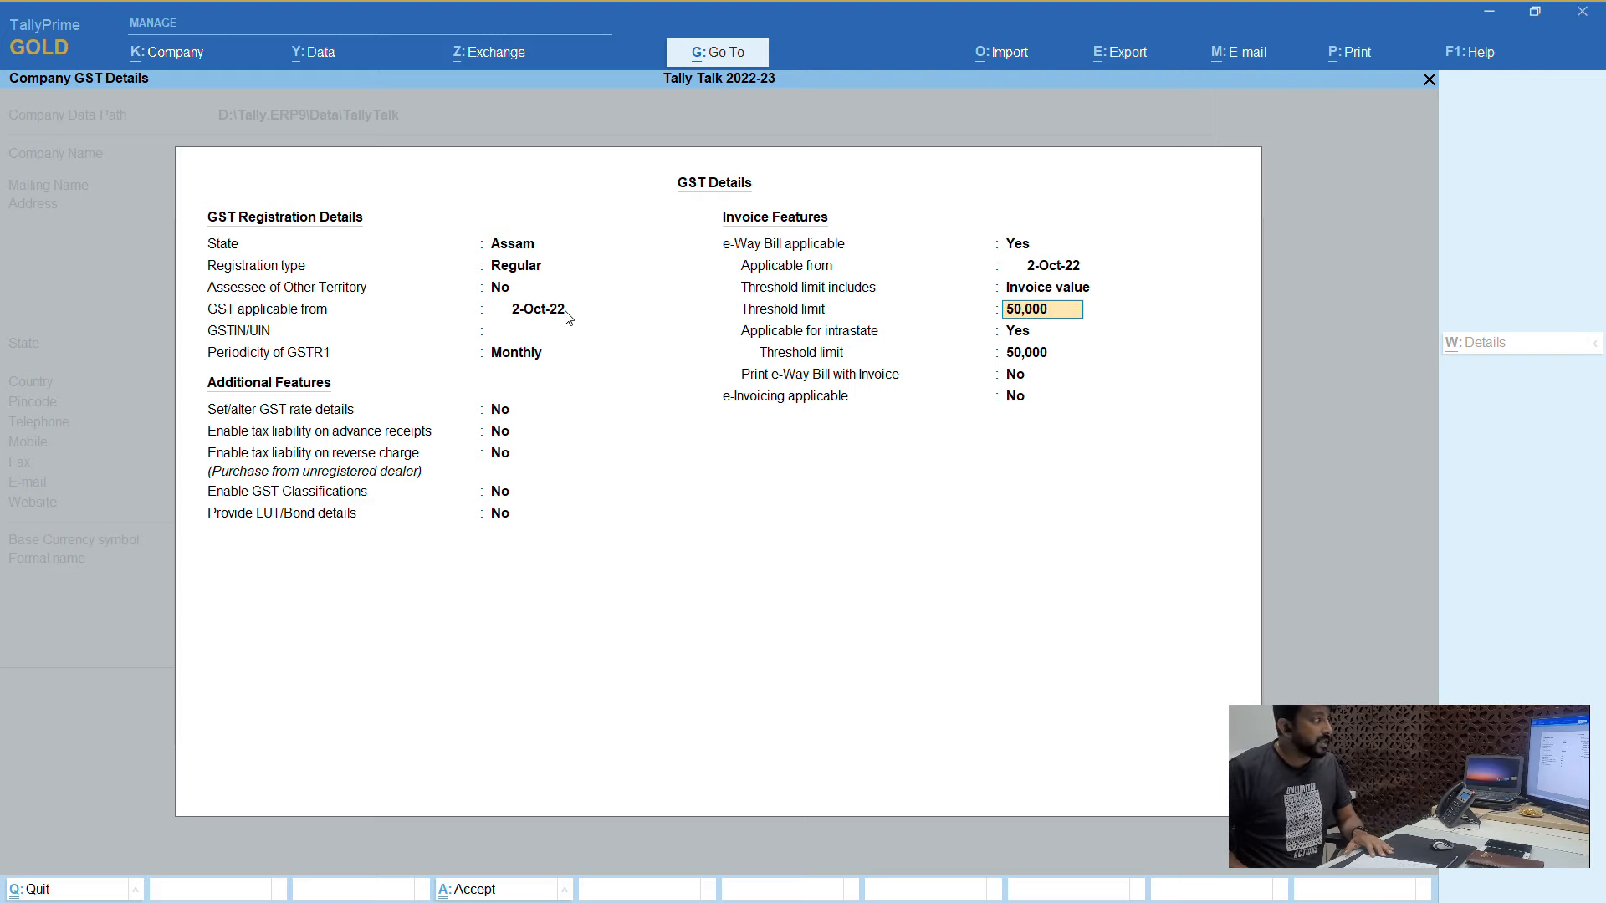
key(Return)
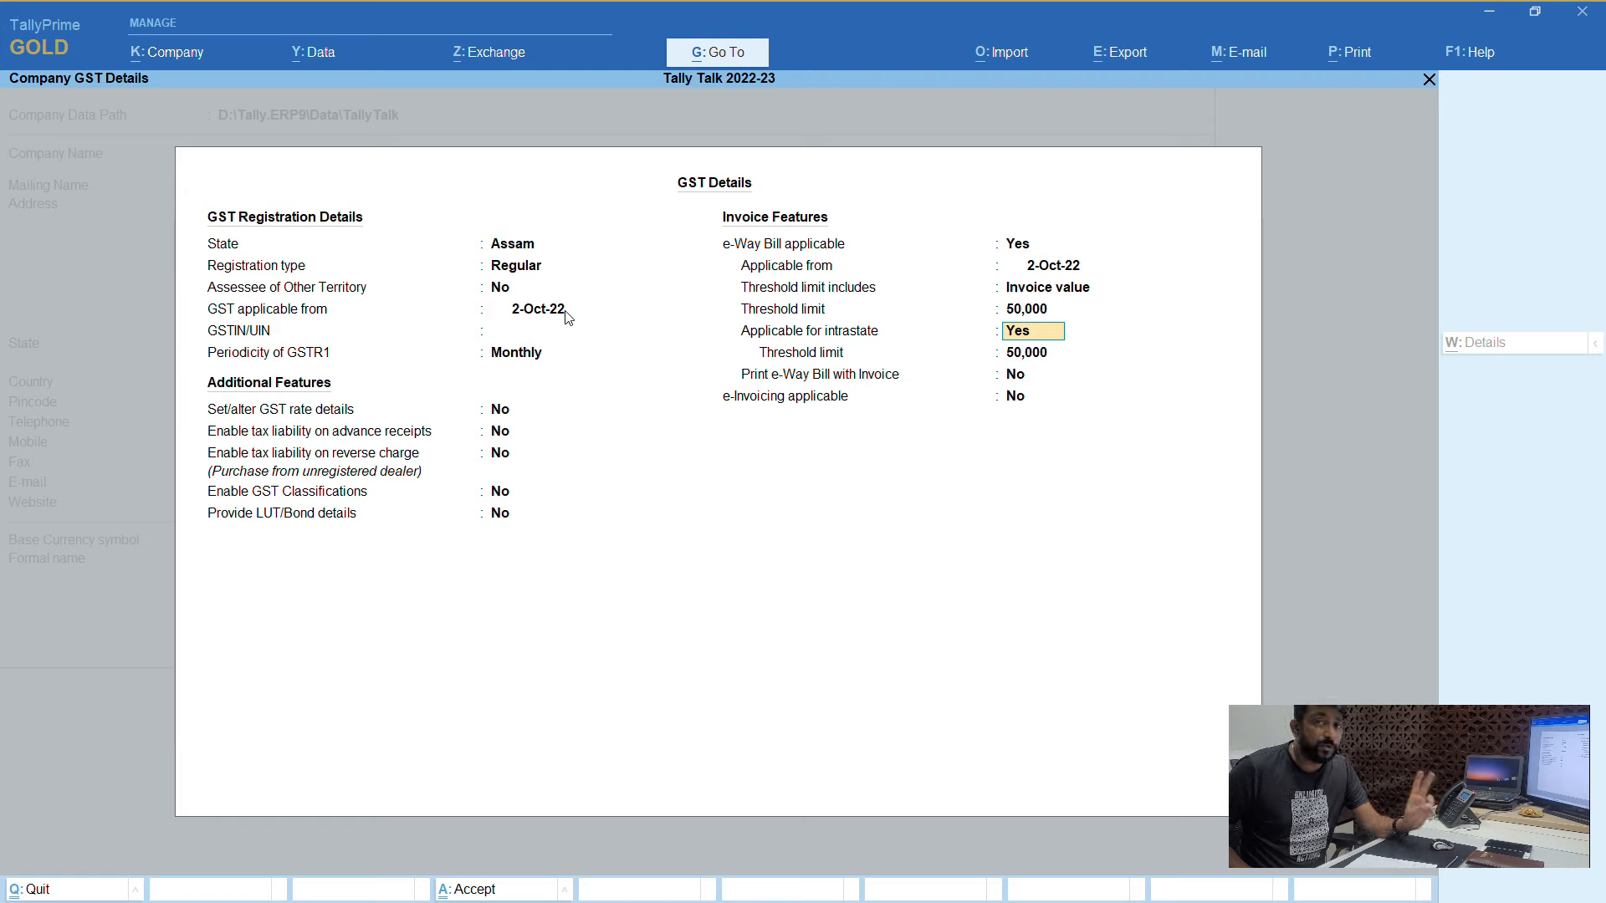
key(Up)
key(Up)
key(Return)
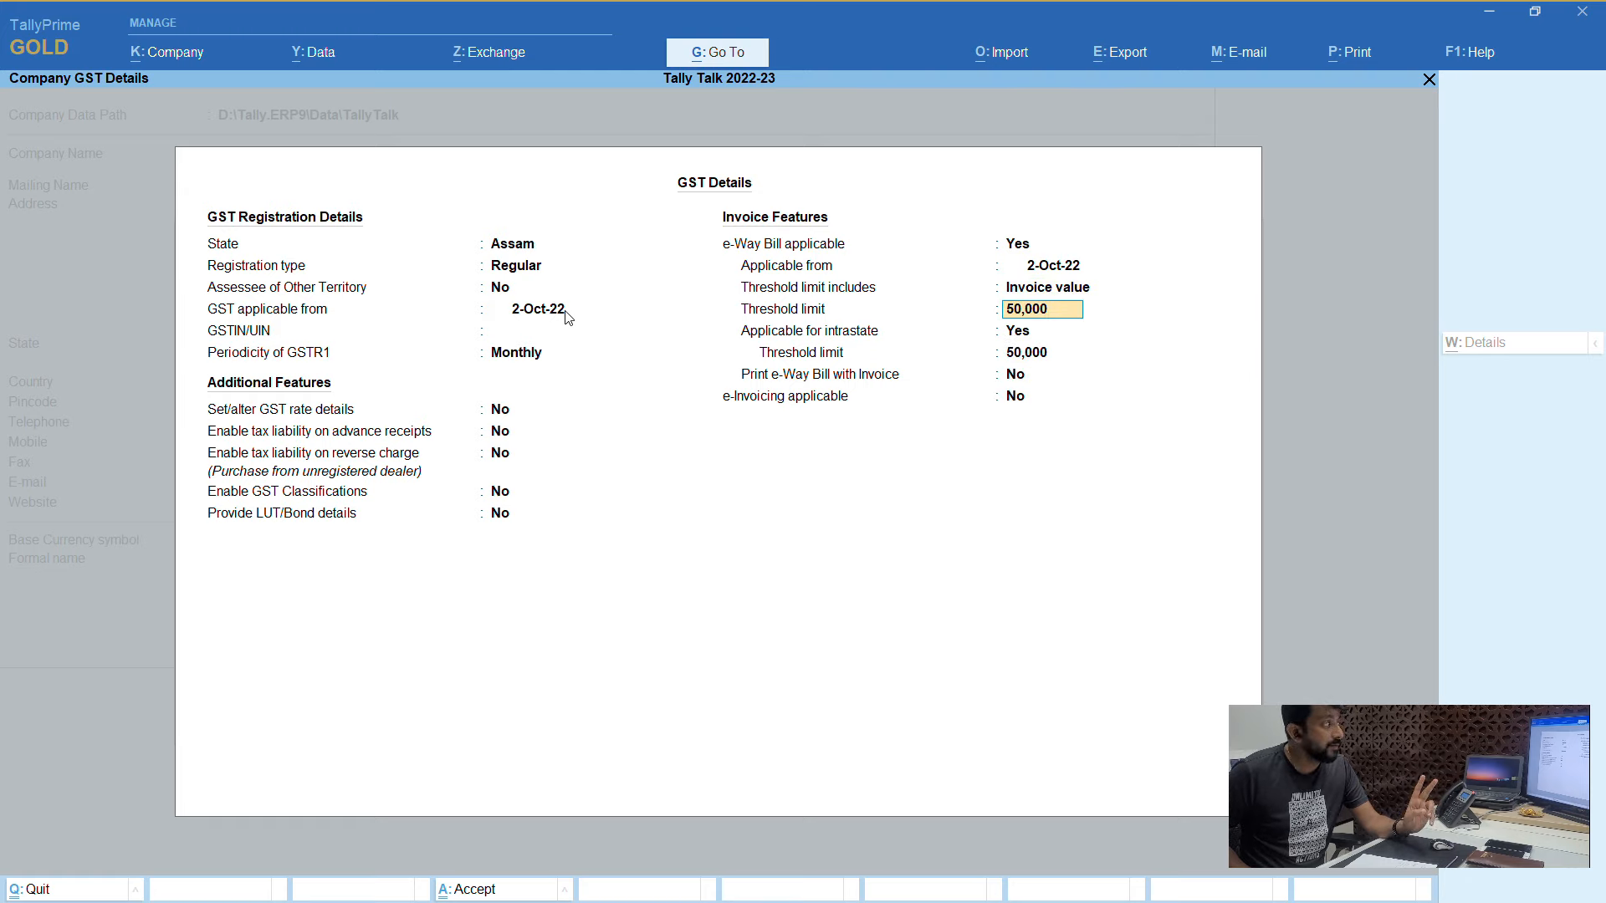
key(Return)
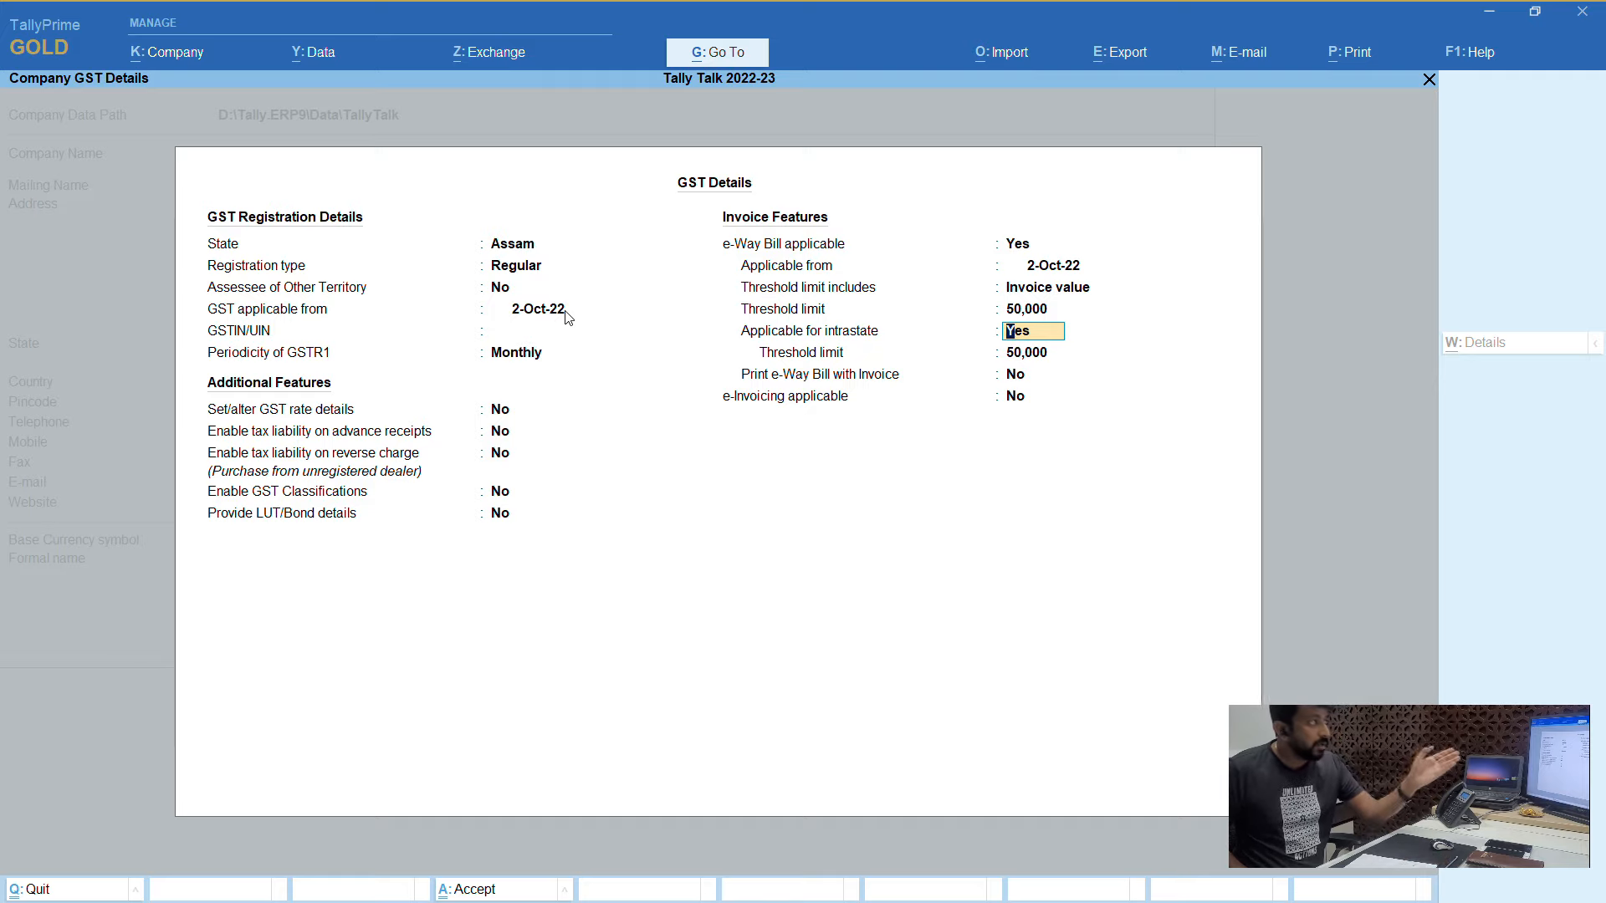
Keep e-Way Bill applicable for intrastate with a 50,000 threshold, and set Print e-Way Bill with Invoice to Yes.
key(Return)
key(Return)
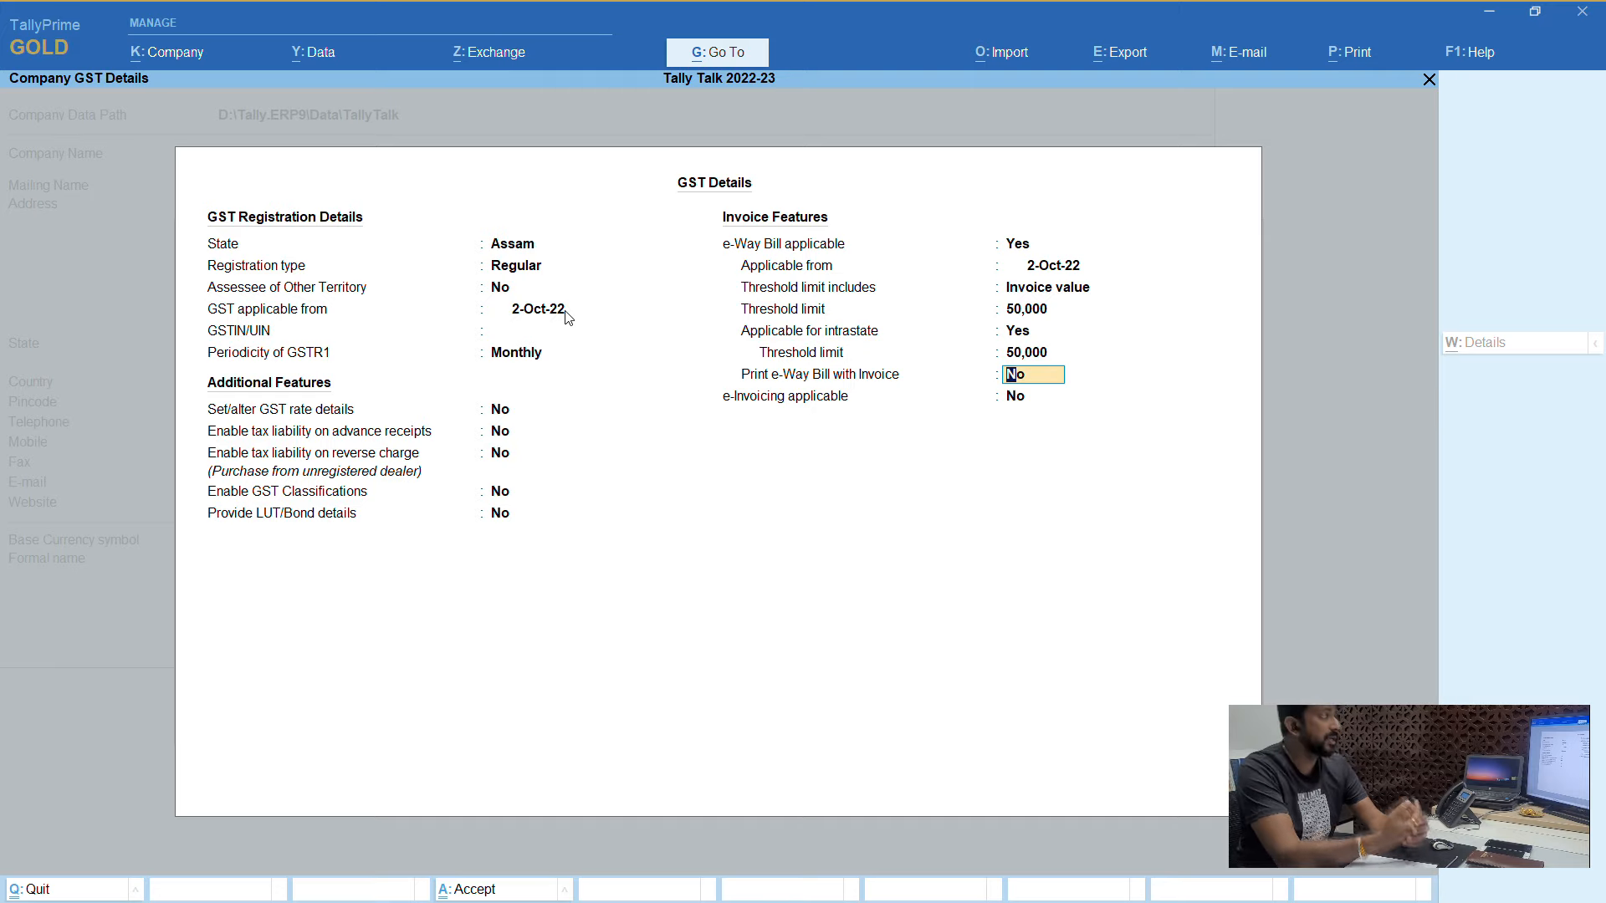
text(y)
key(Return)
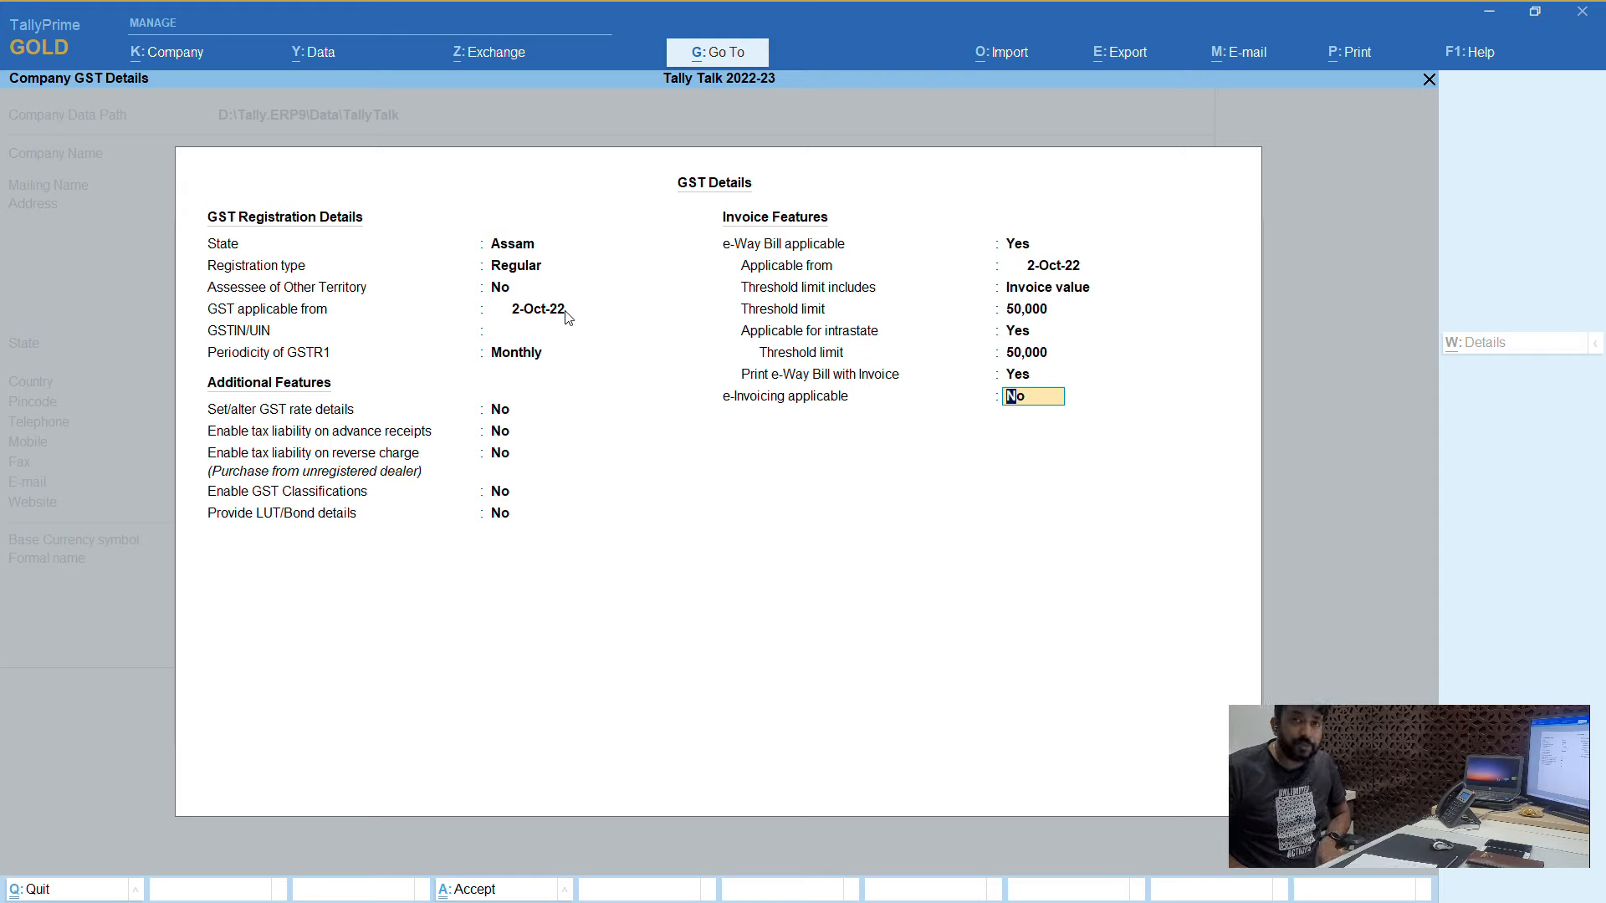
Enable e-Invoicing from 2-Oct-22 with a blank Bill from place, 3-day report period and e-Way Bill details sent with e-Invoice, and accept the GST details.
text(y)
key(Return)
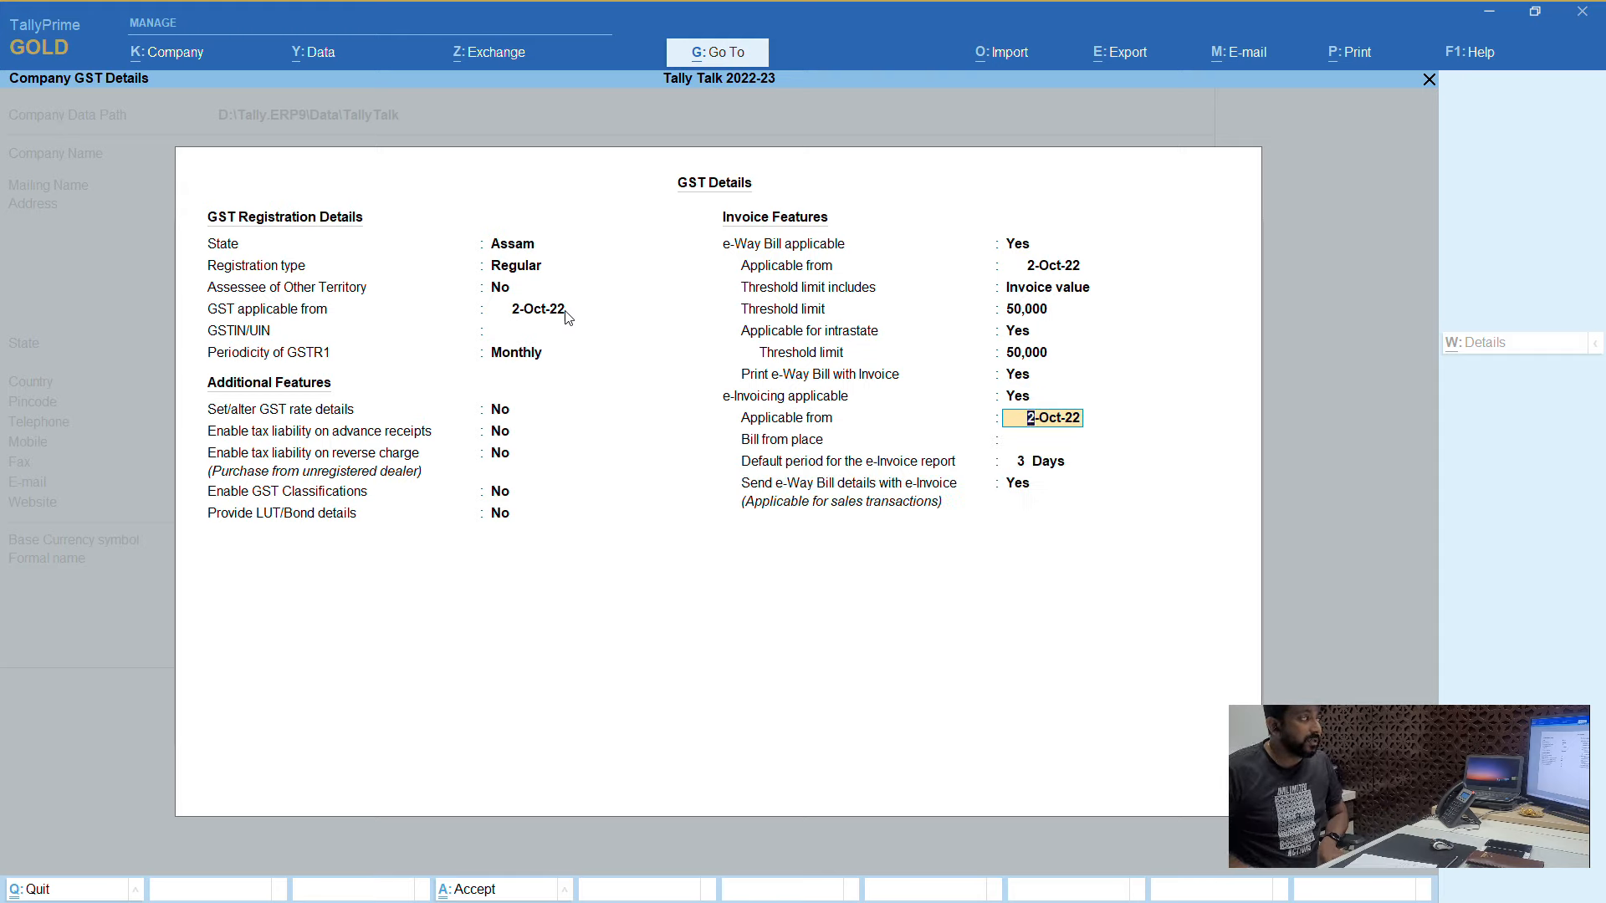
key(Up)
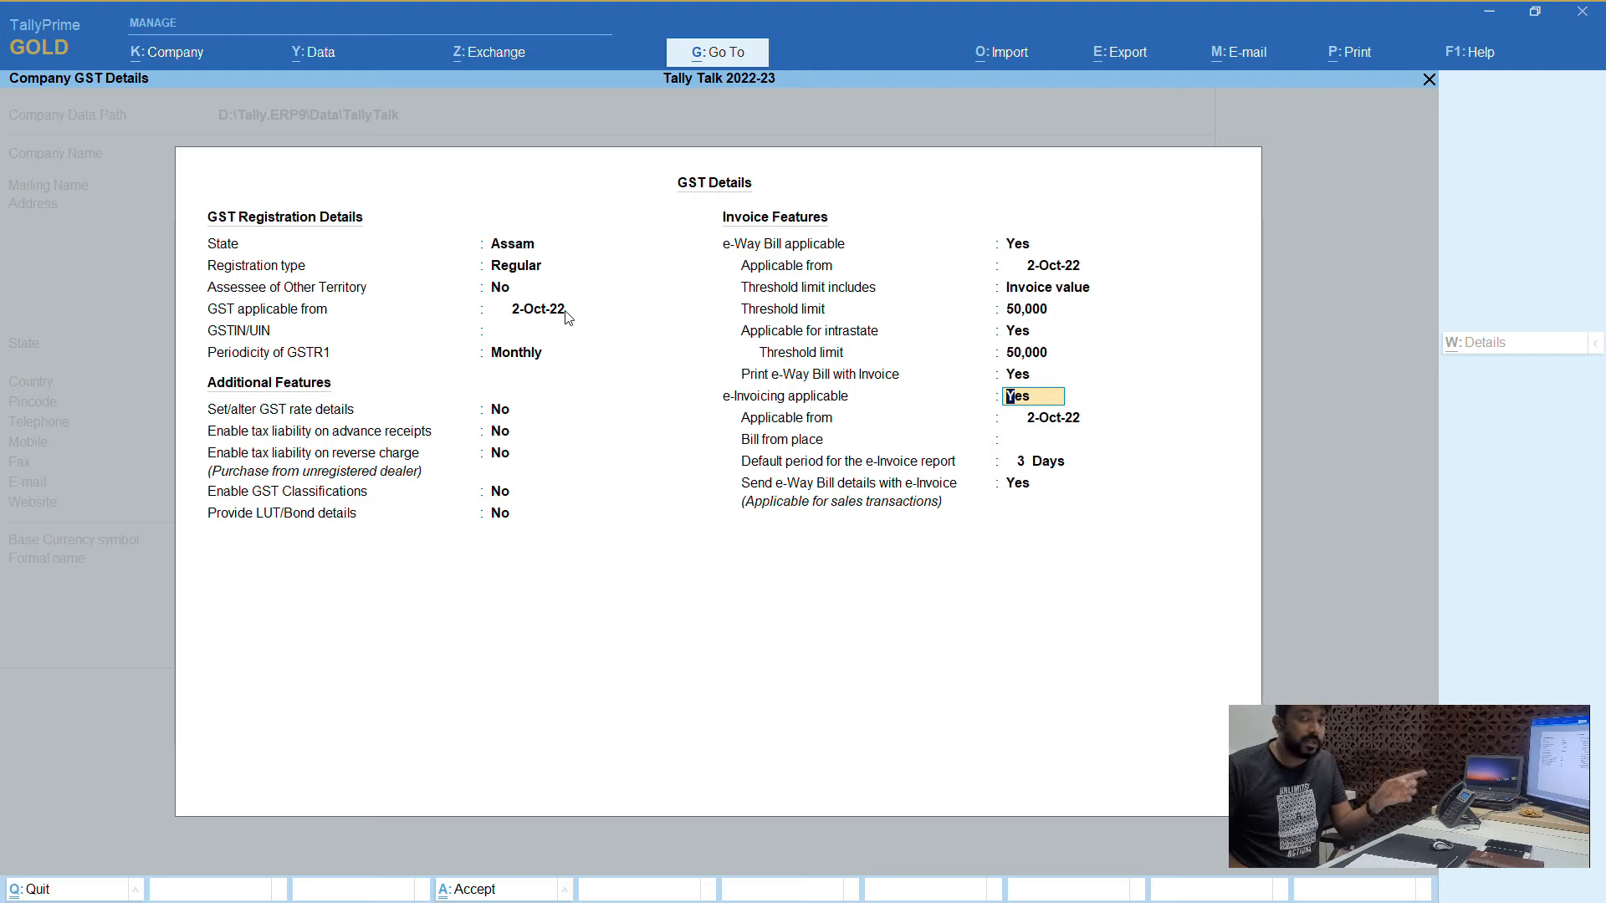
key(Return)
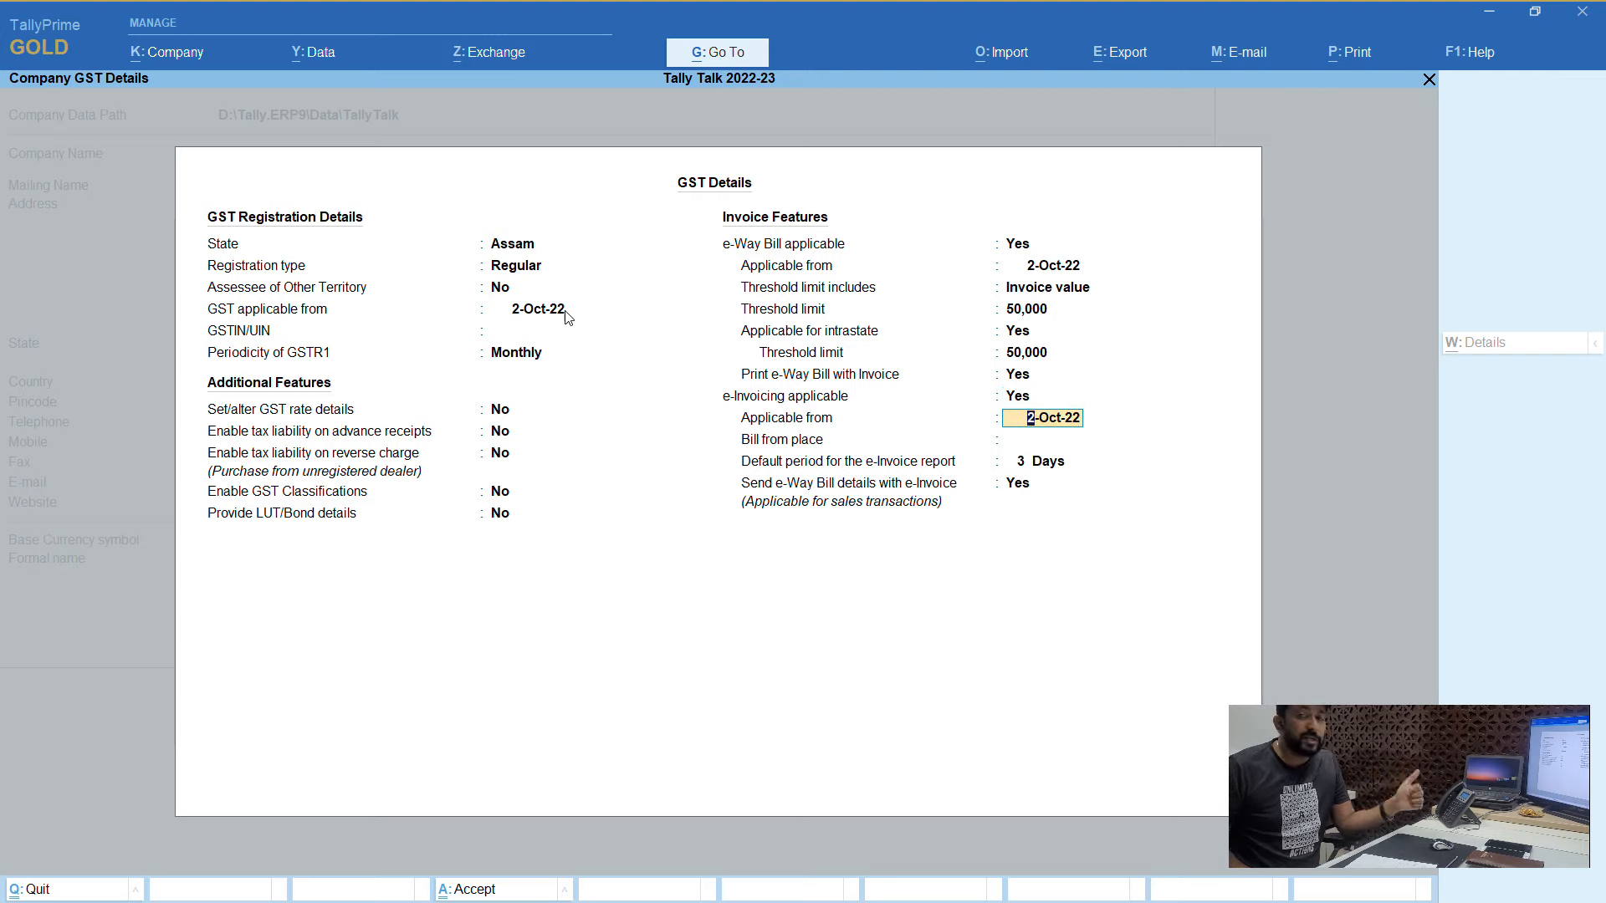
key(Return)
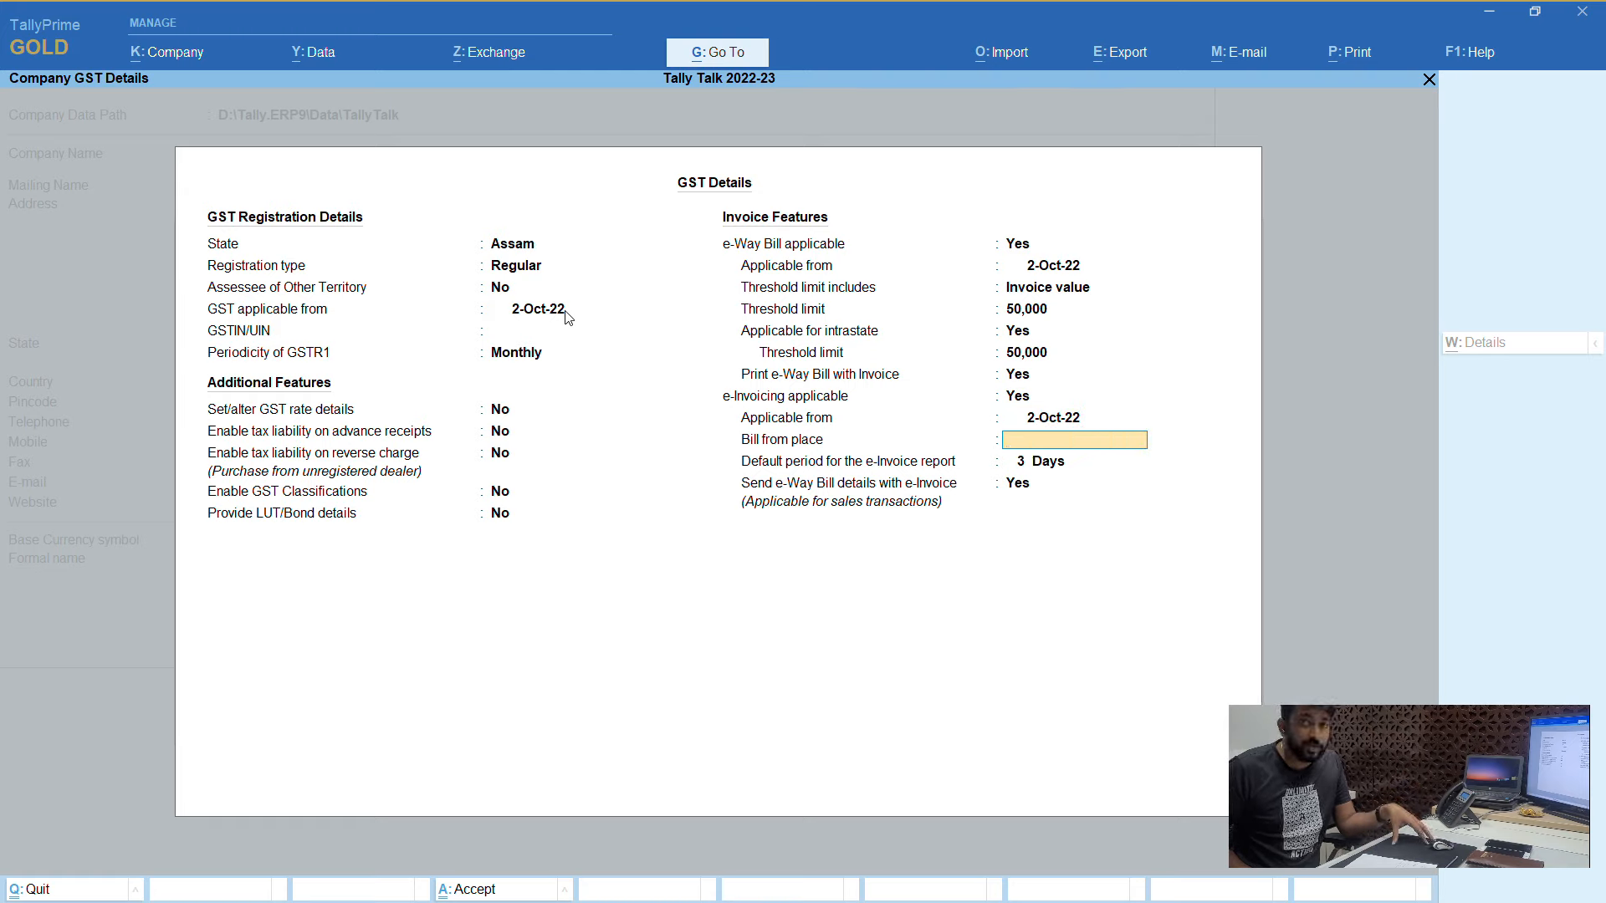
key(Return)
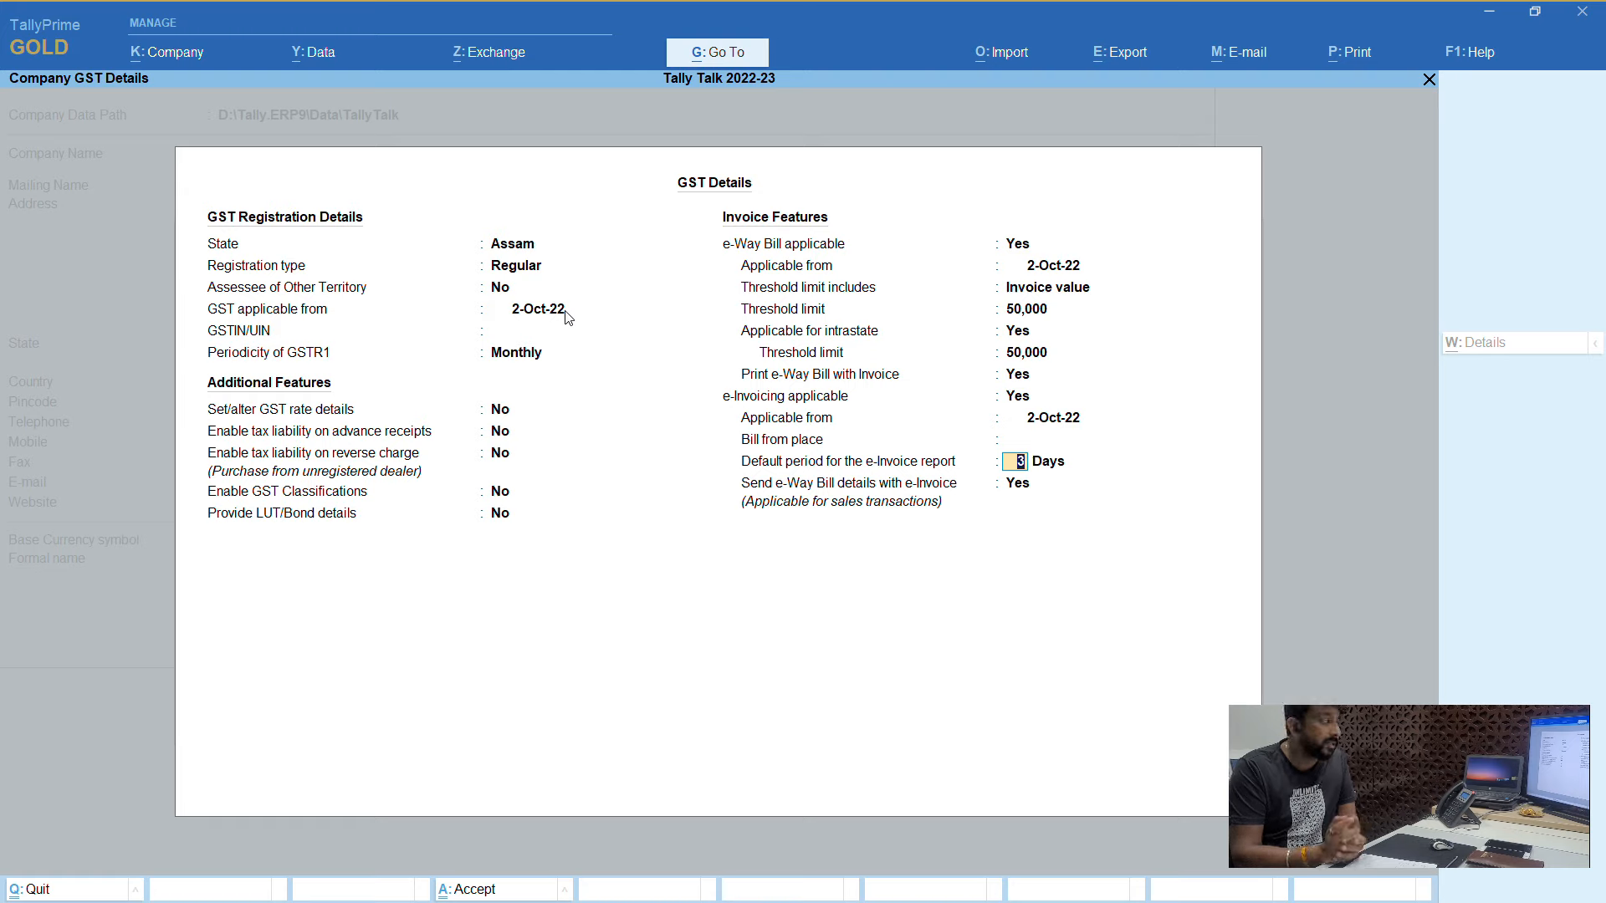
key(Return)
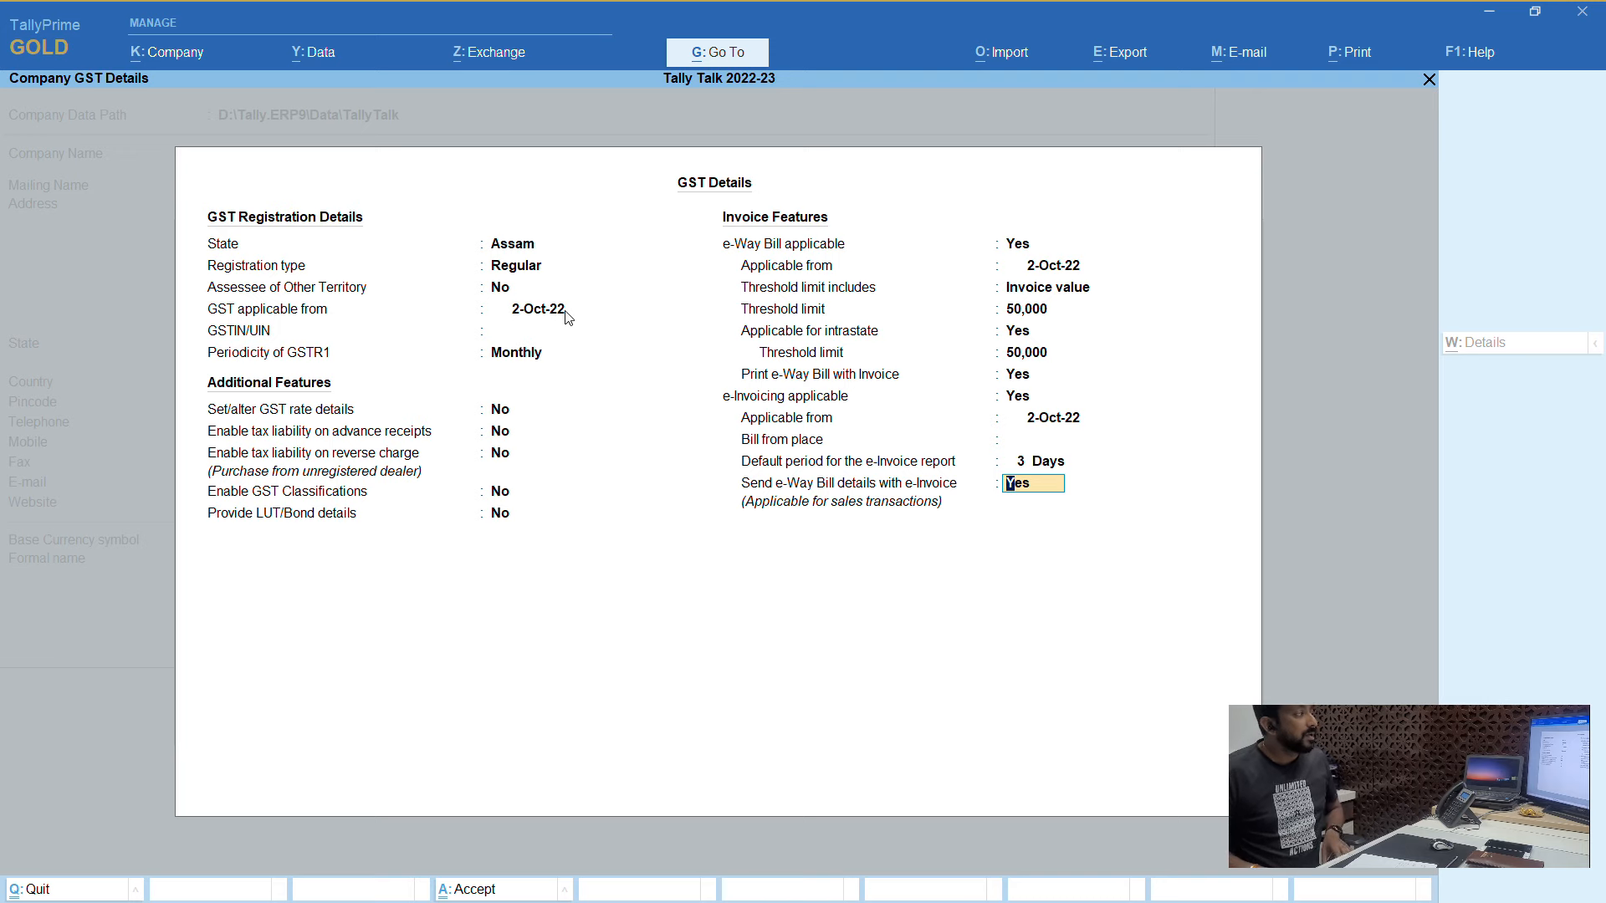
key(Return)
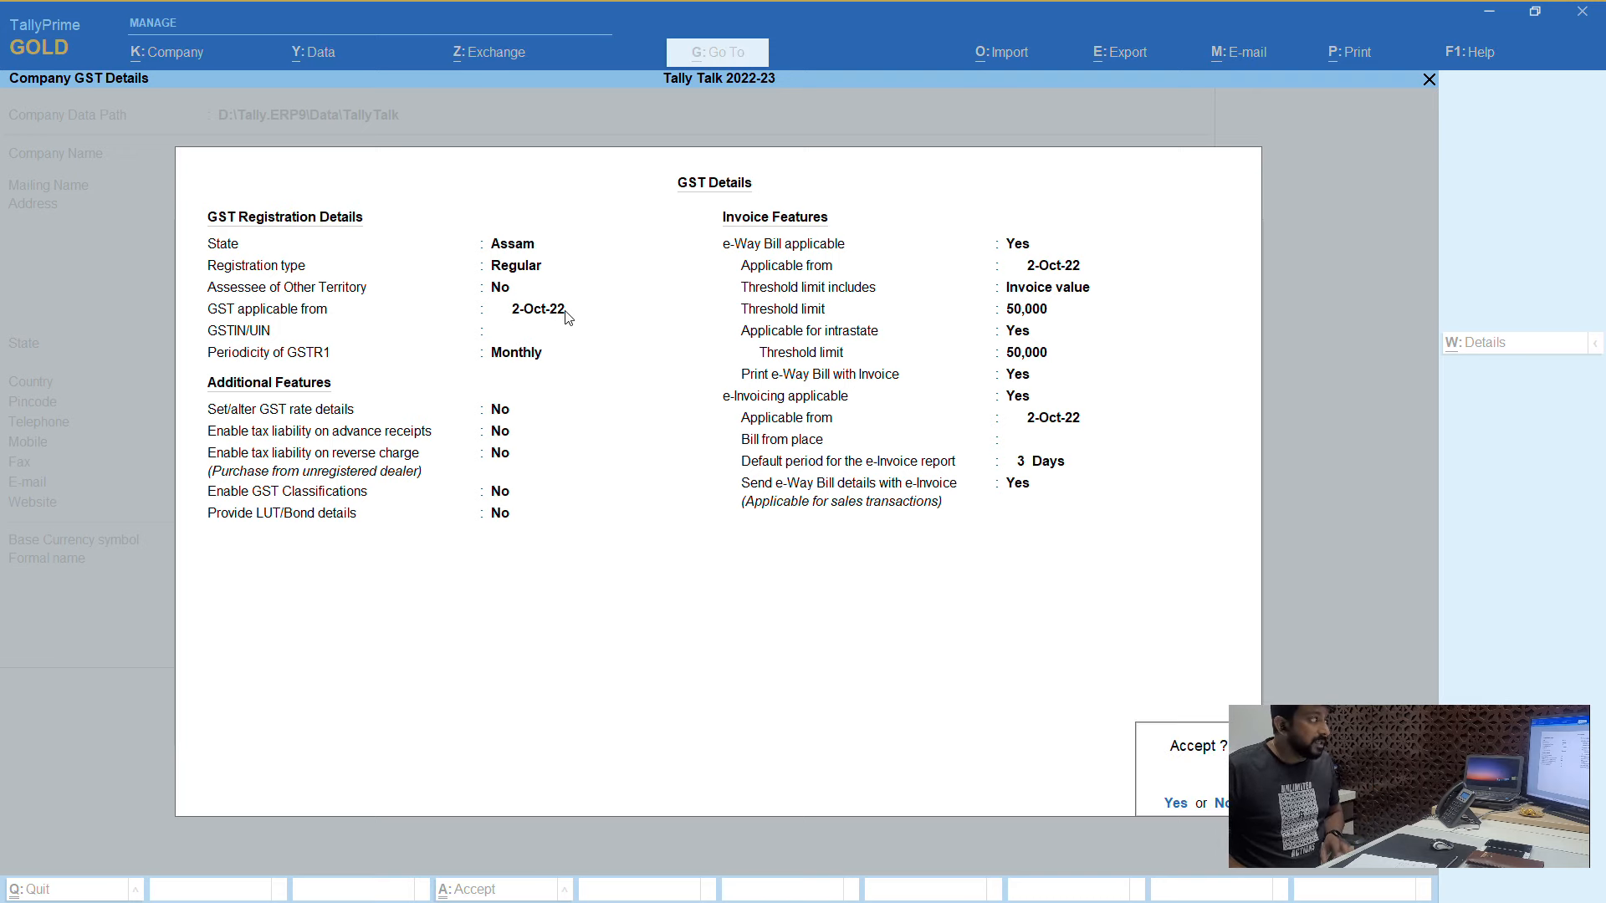
key(y)
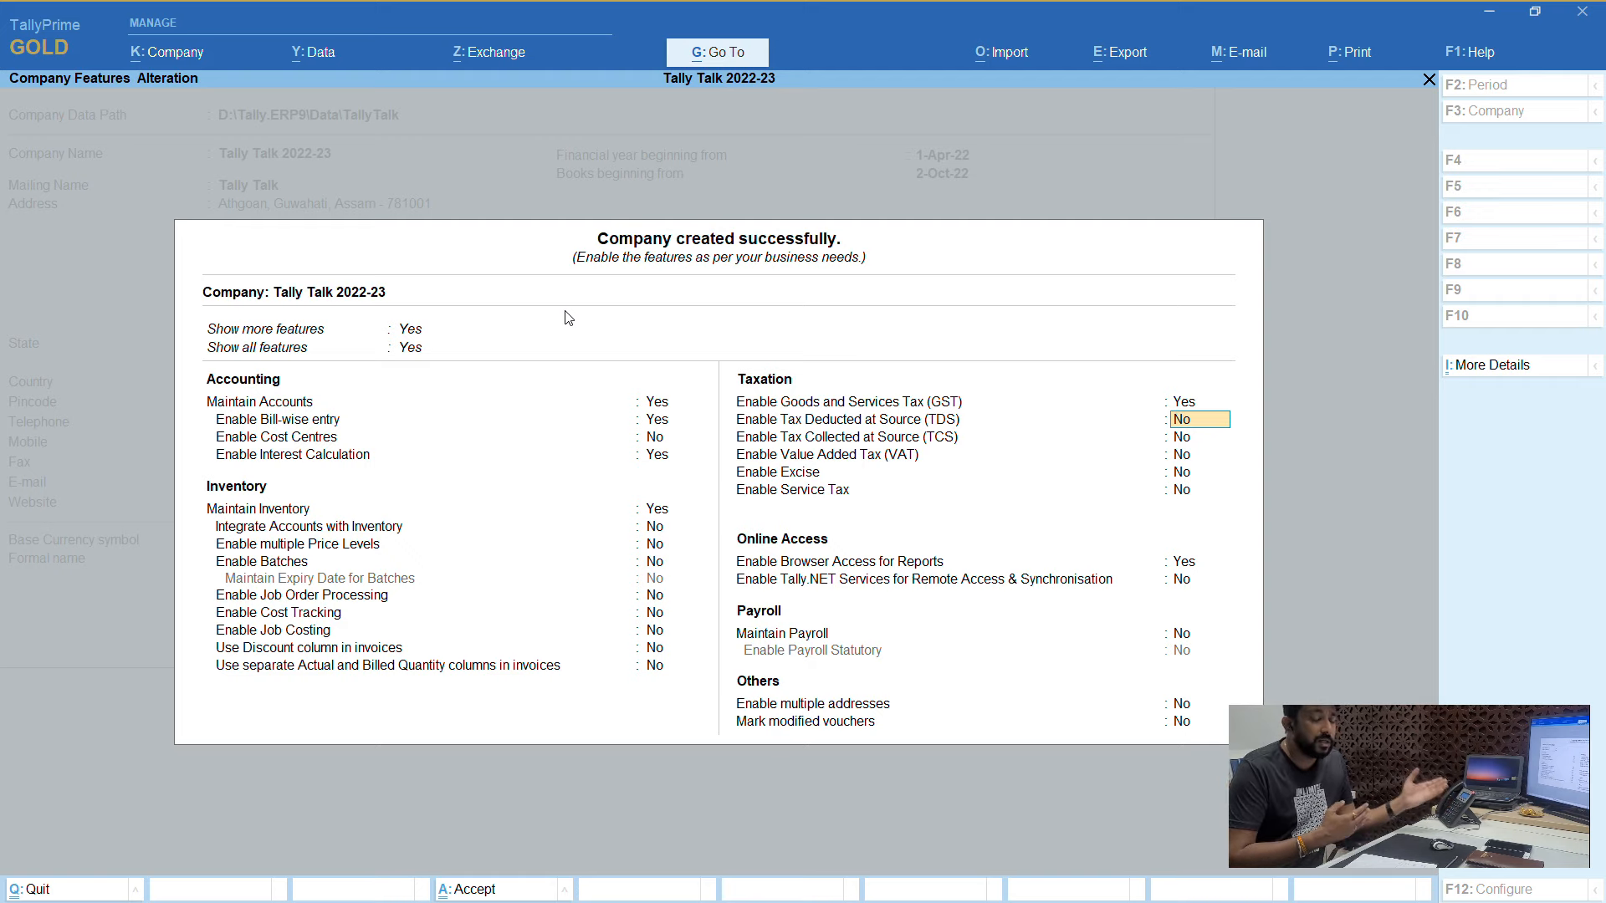
Enable TDS with blank TAN fields, deductor type Individual/HUF and no branch/division, and save the deductor details.
text(y)
key(Return)
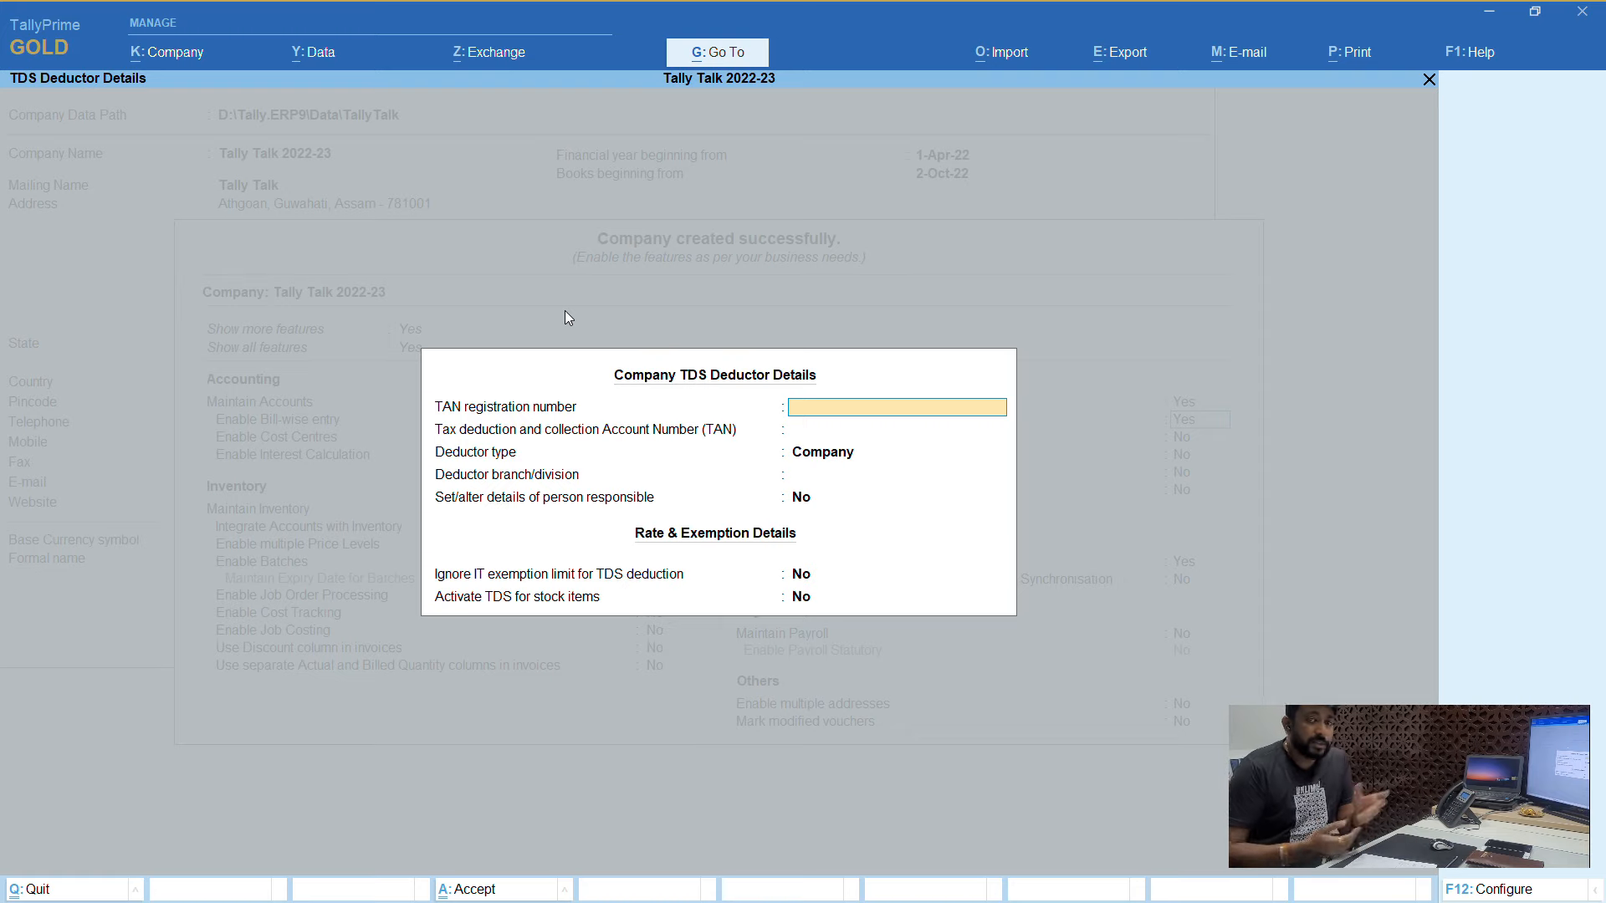
key(Return)
key(Return)
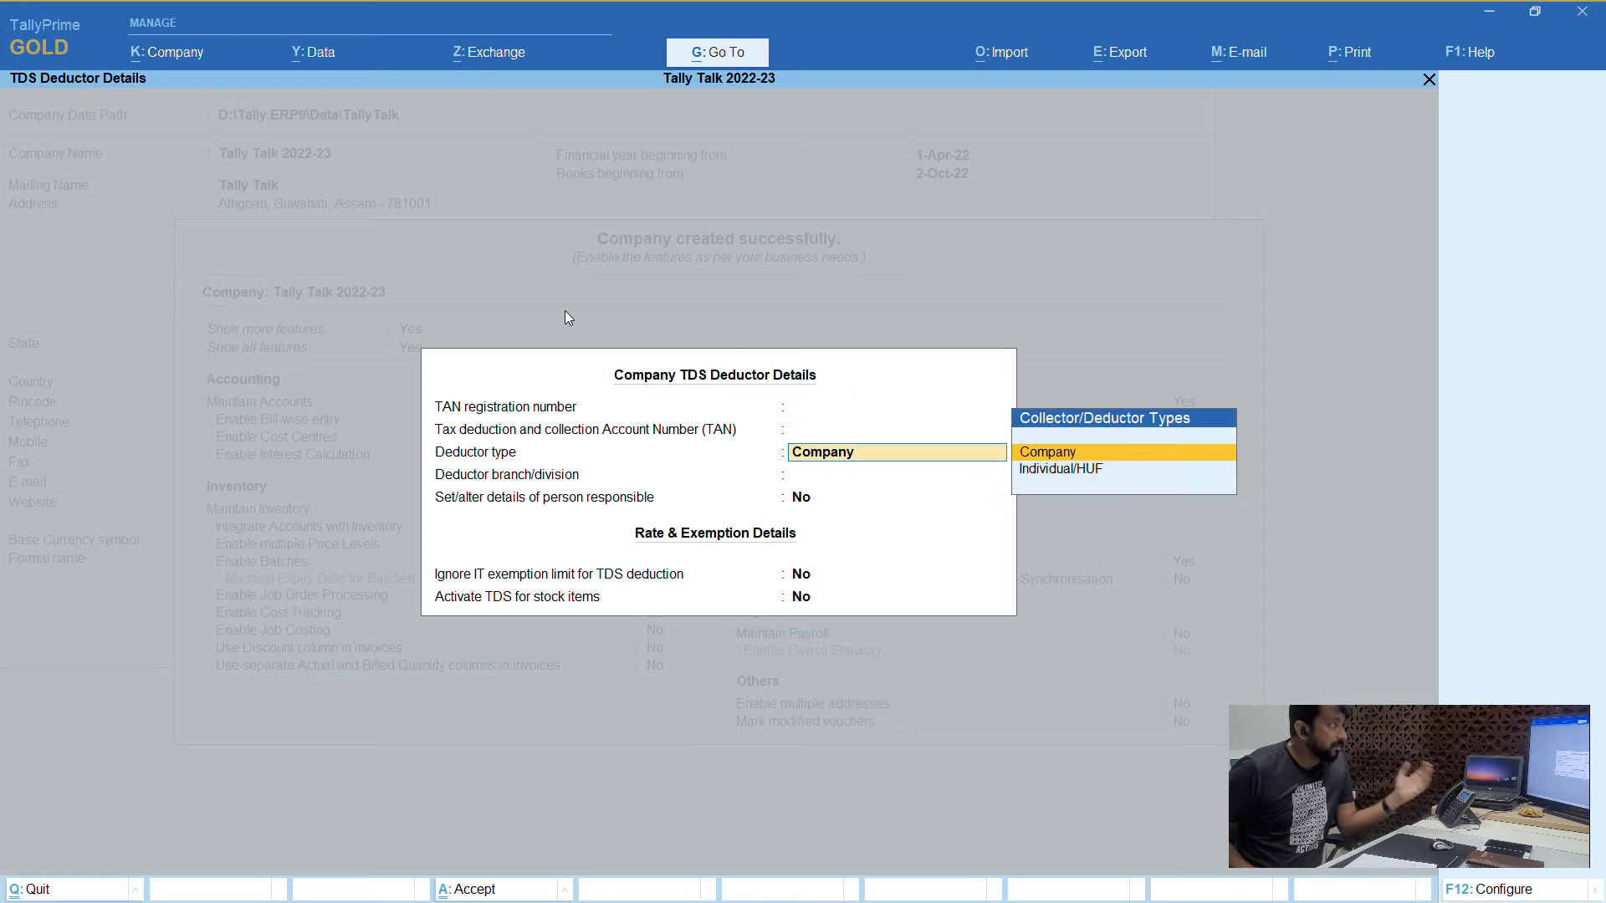
key(Down)
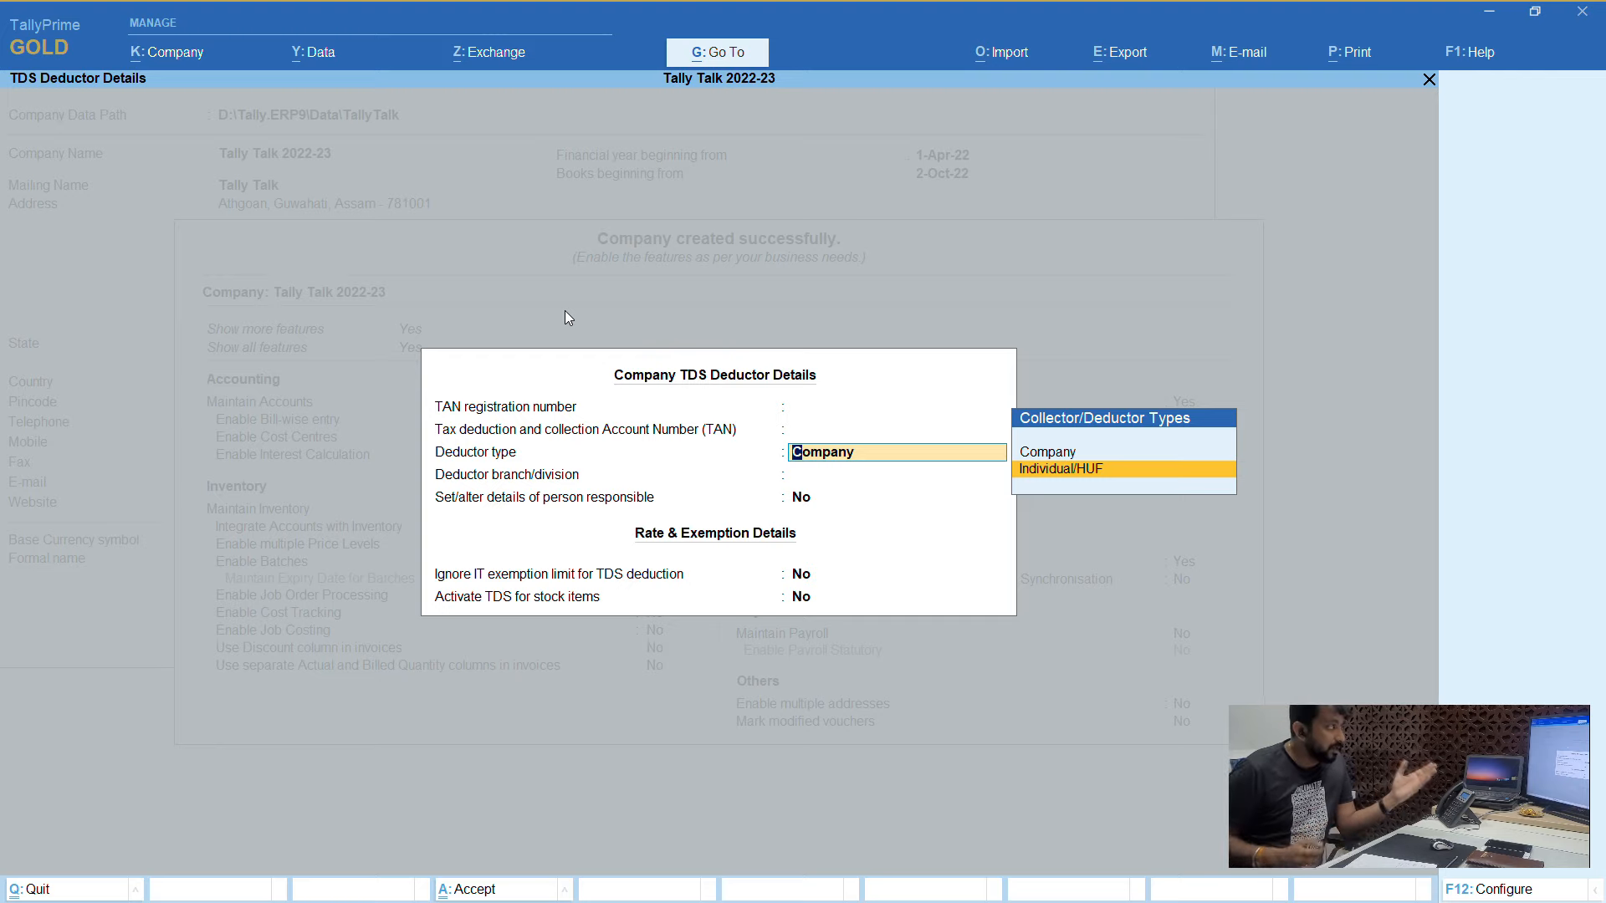
key(Return)
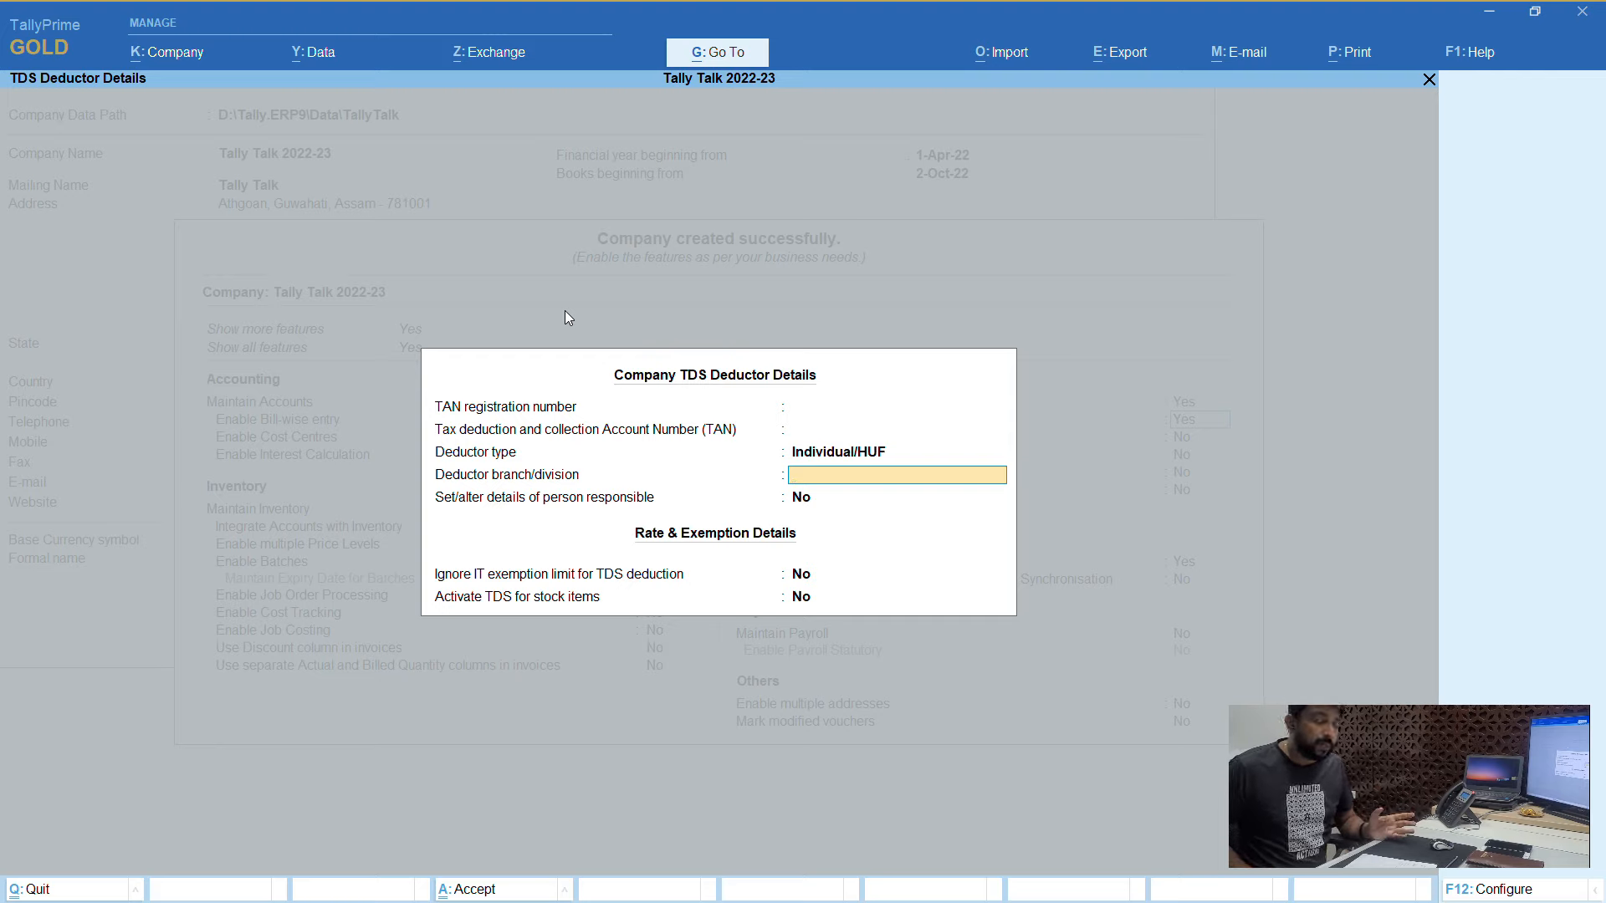
key(Return)
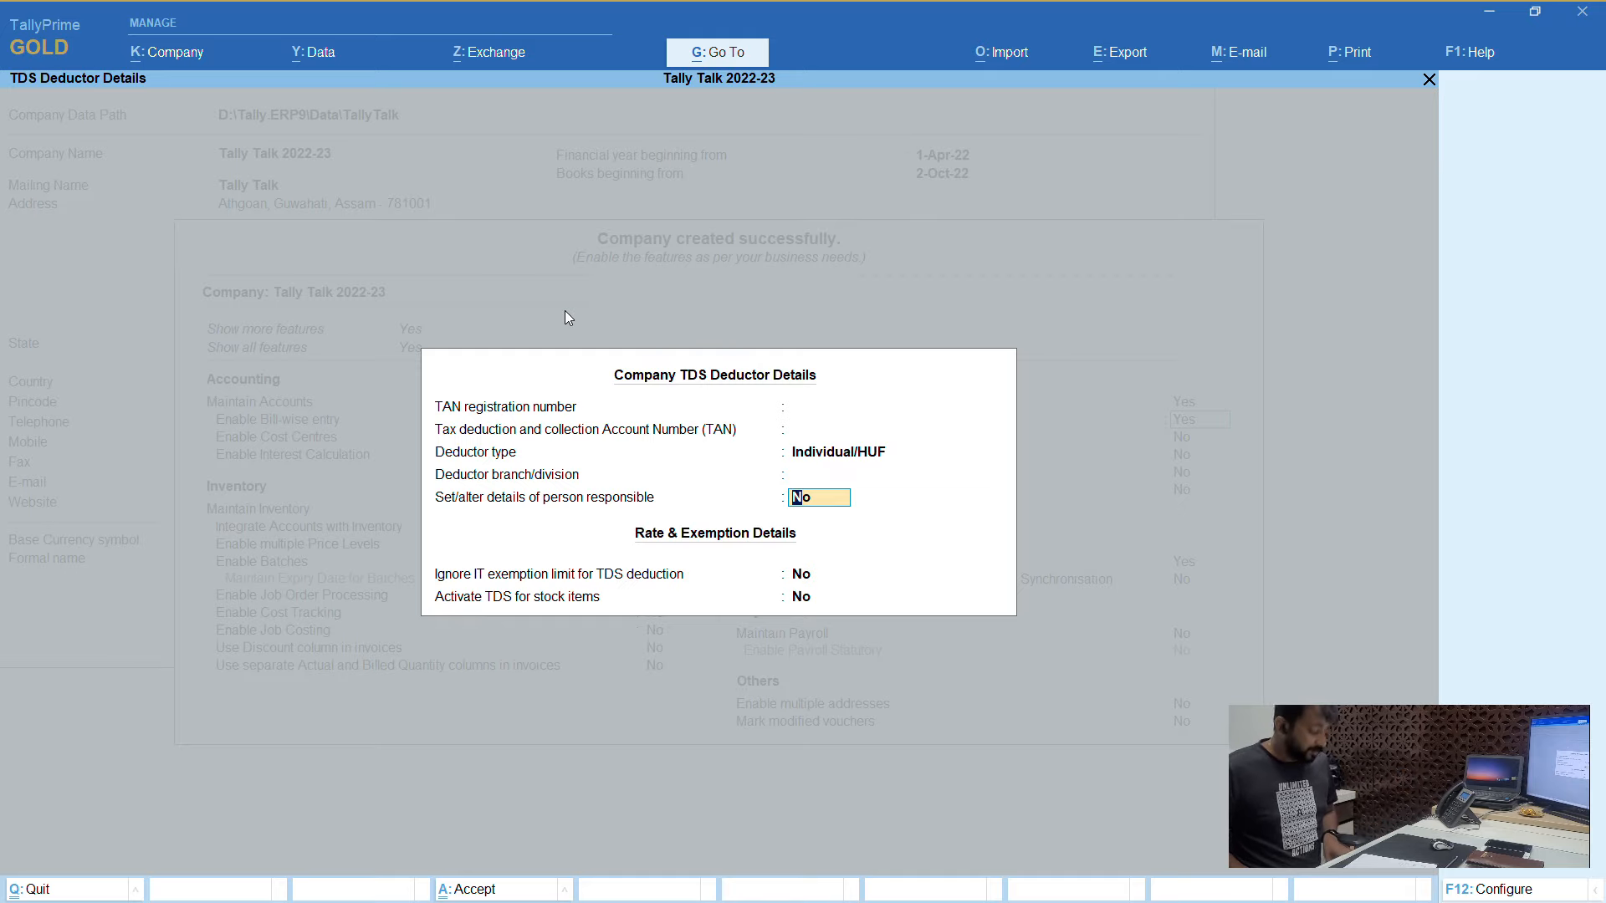
key(ctrl+a)
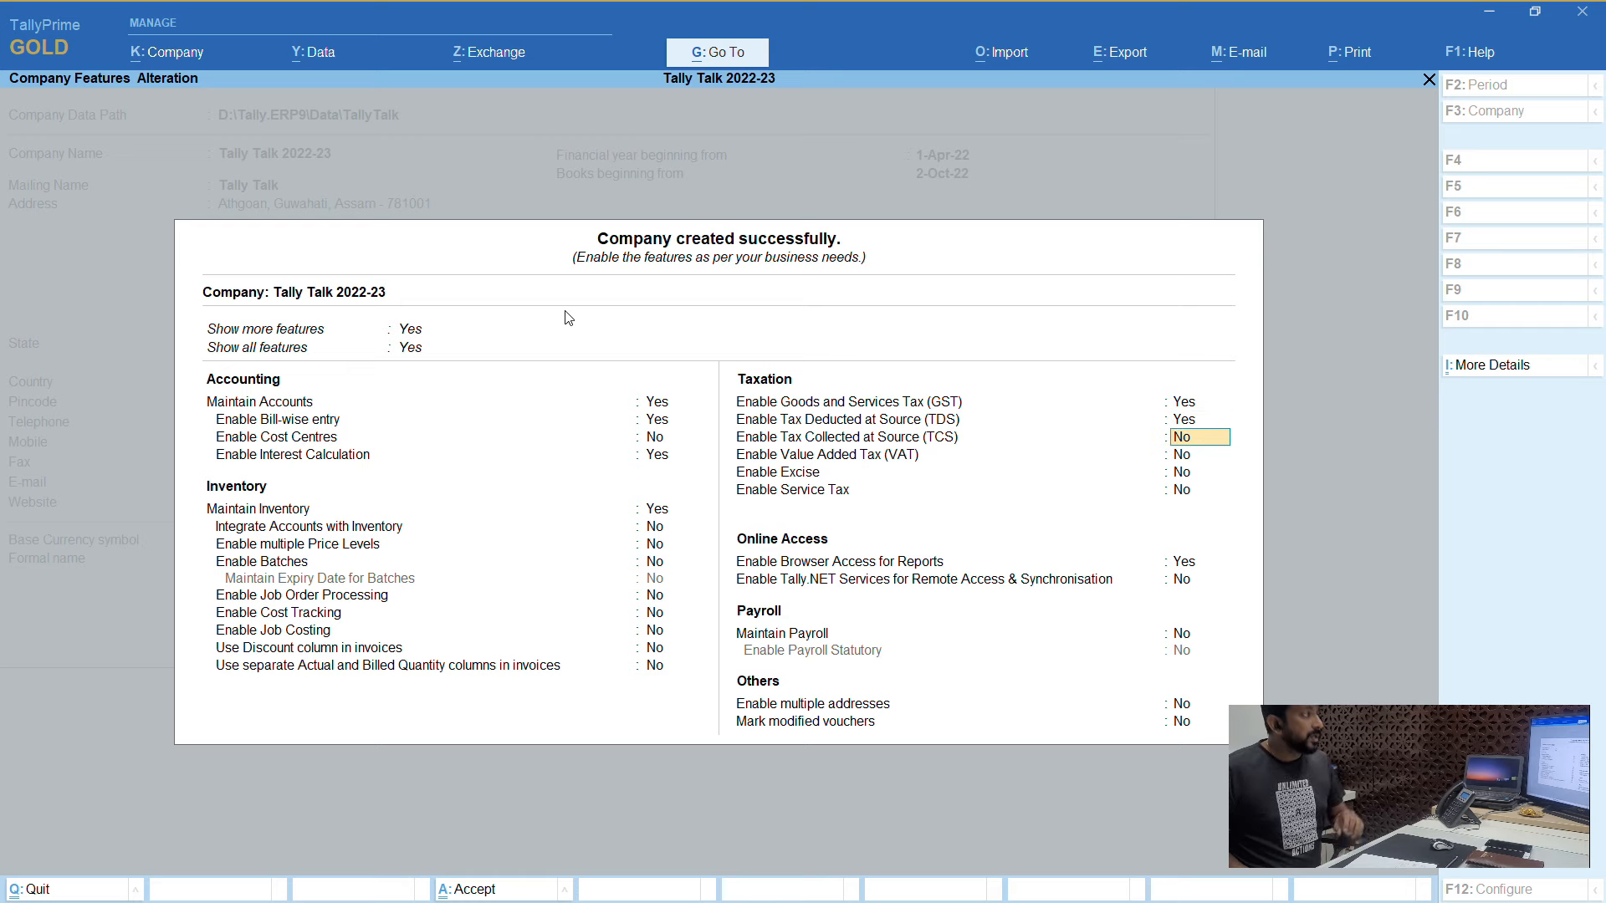
Set Tax Deducted at Source to No, and leave TCS, VAT, Excise and Service Tax at No.
text(n)
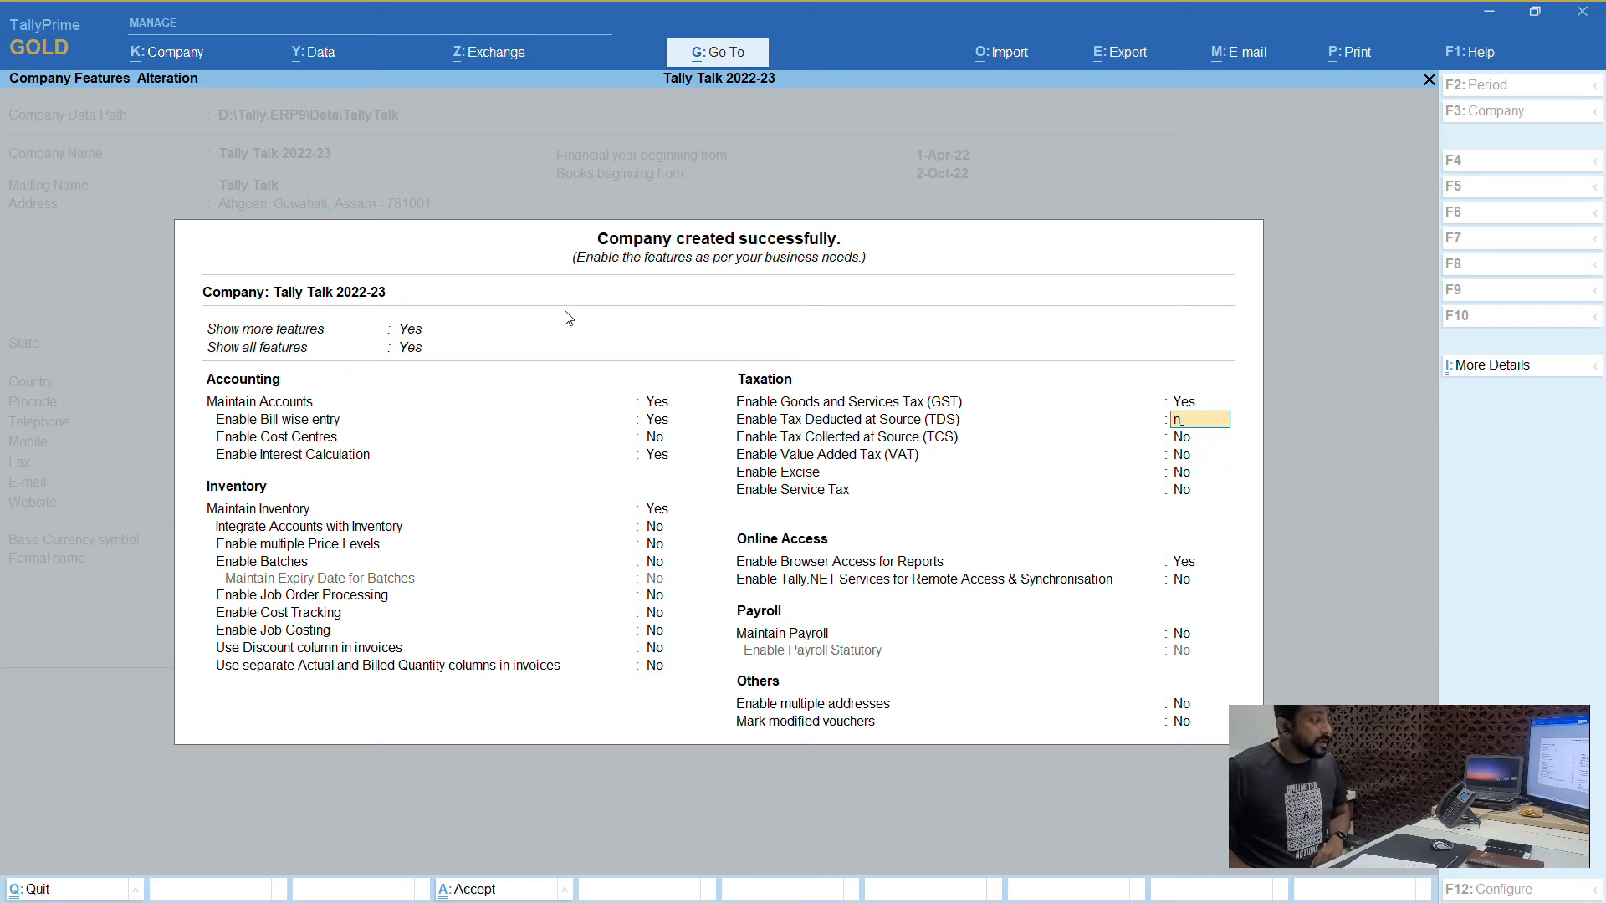
key(Return)
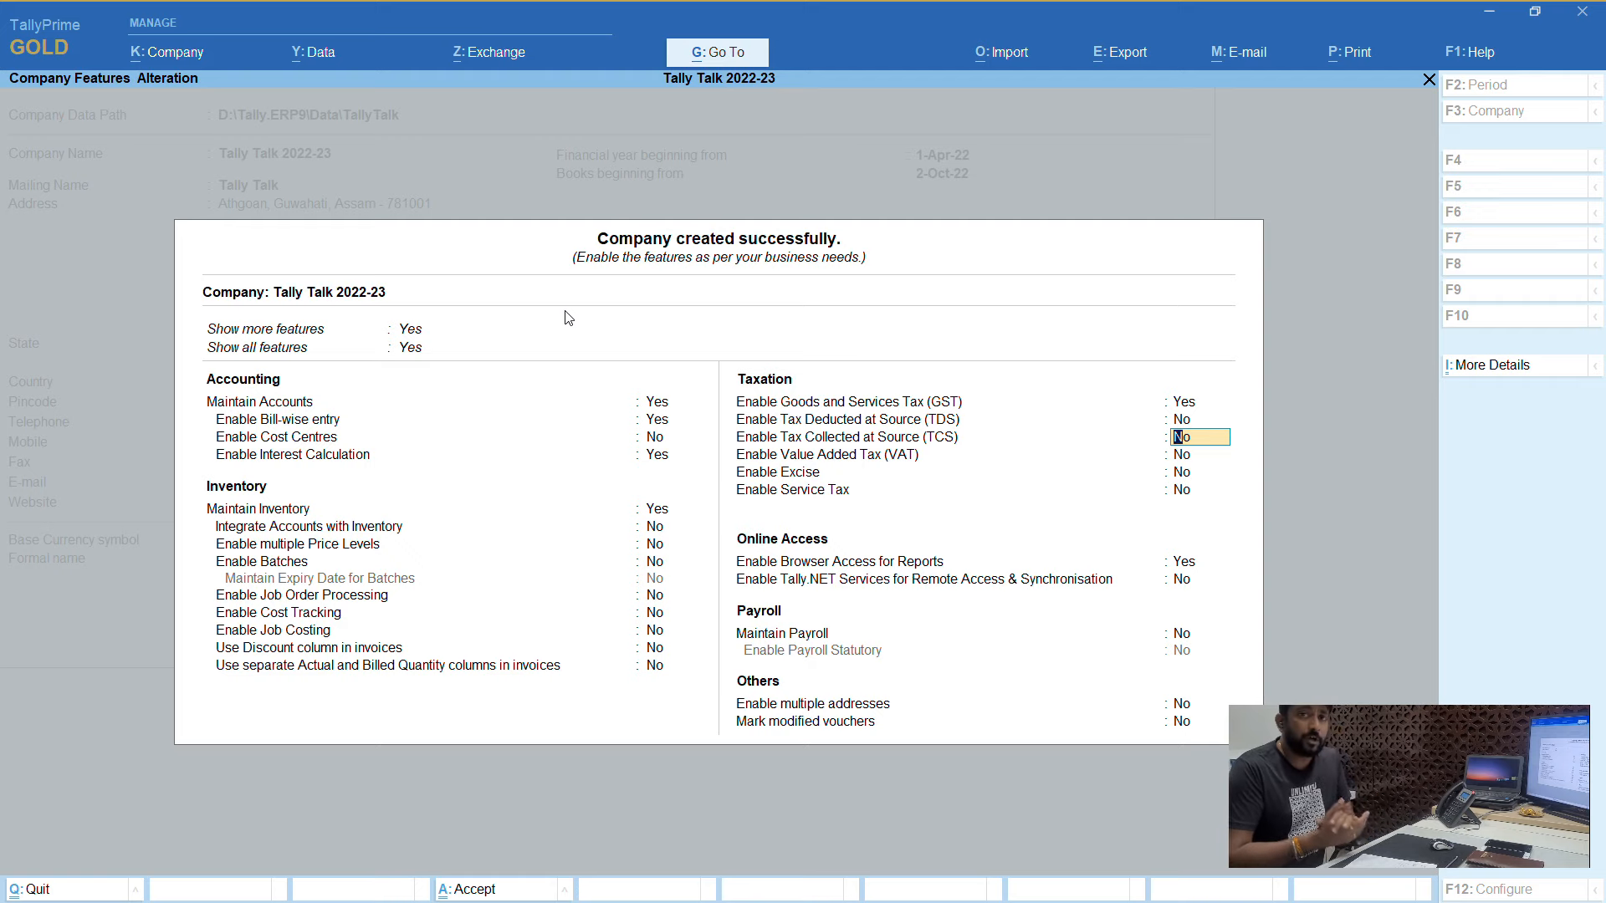
key(Return)
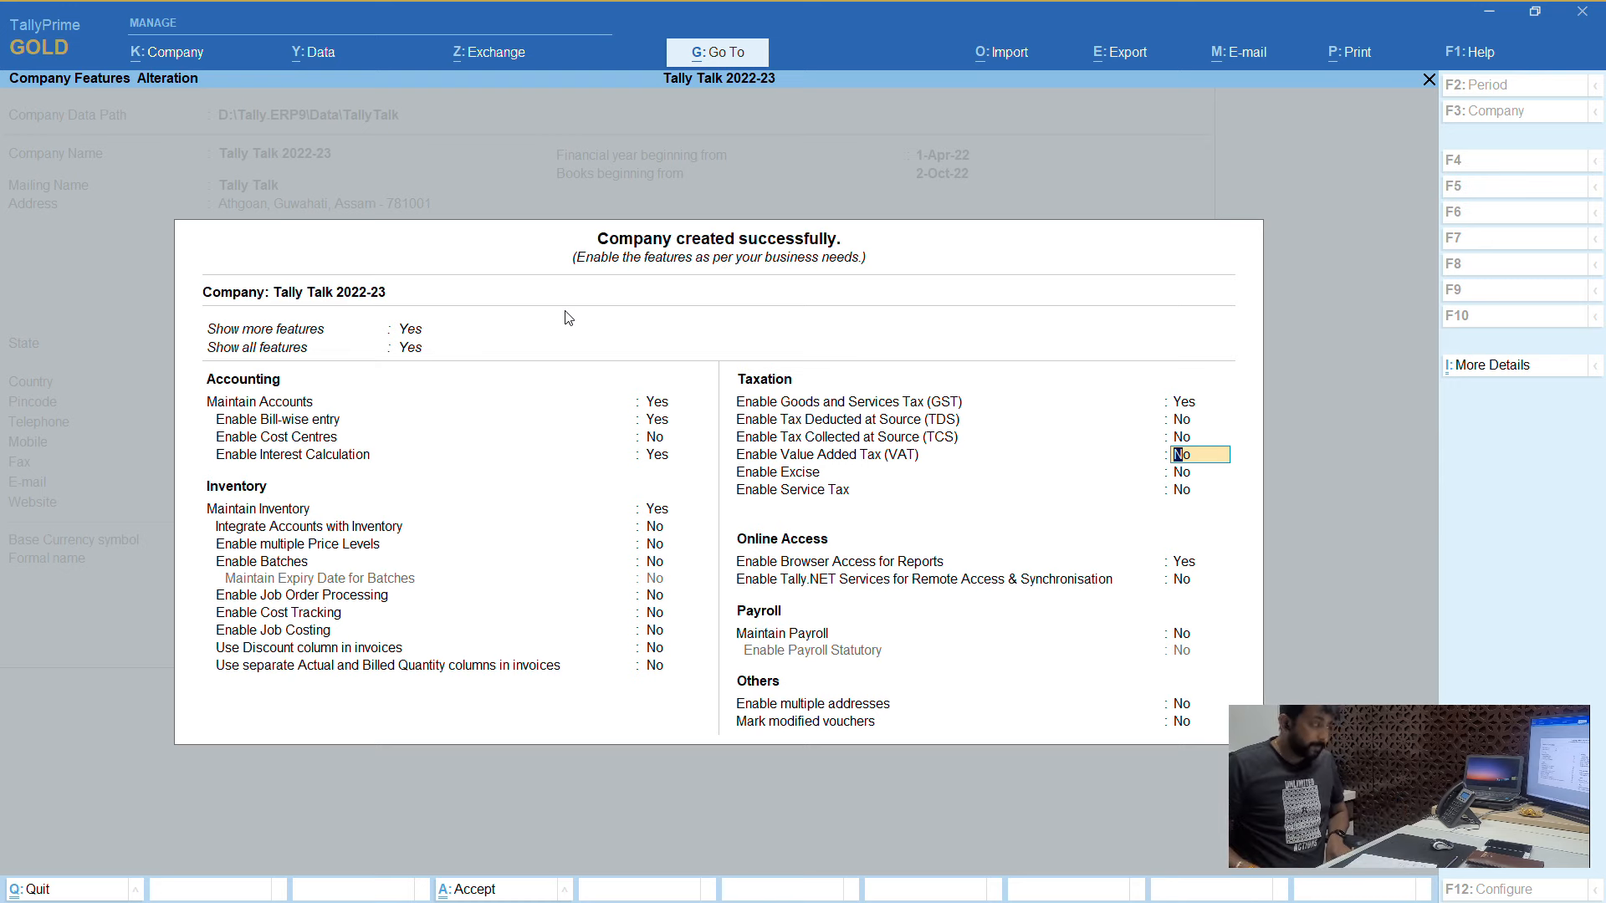
key(Return)
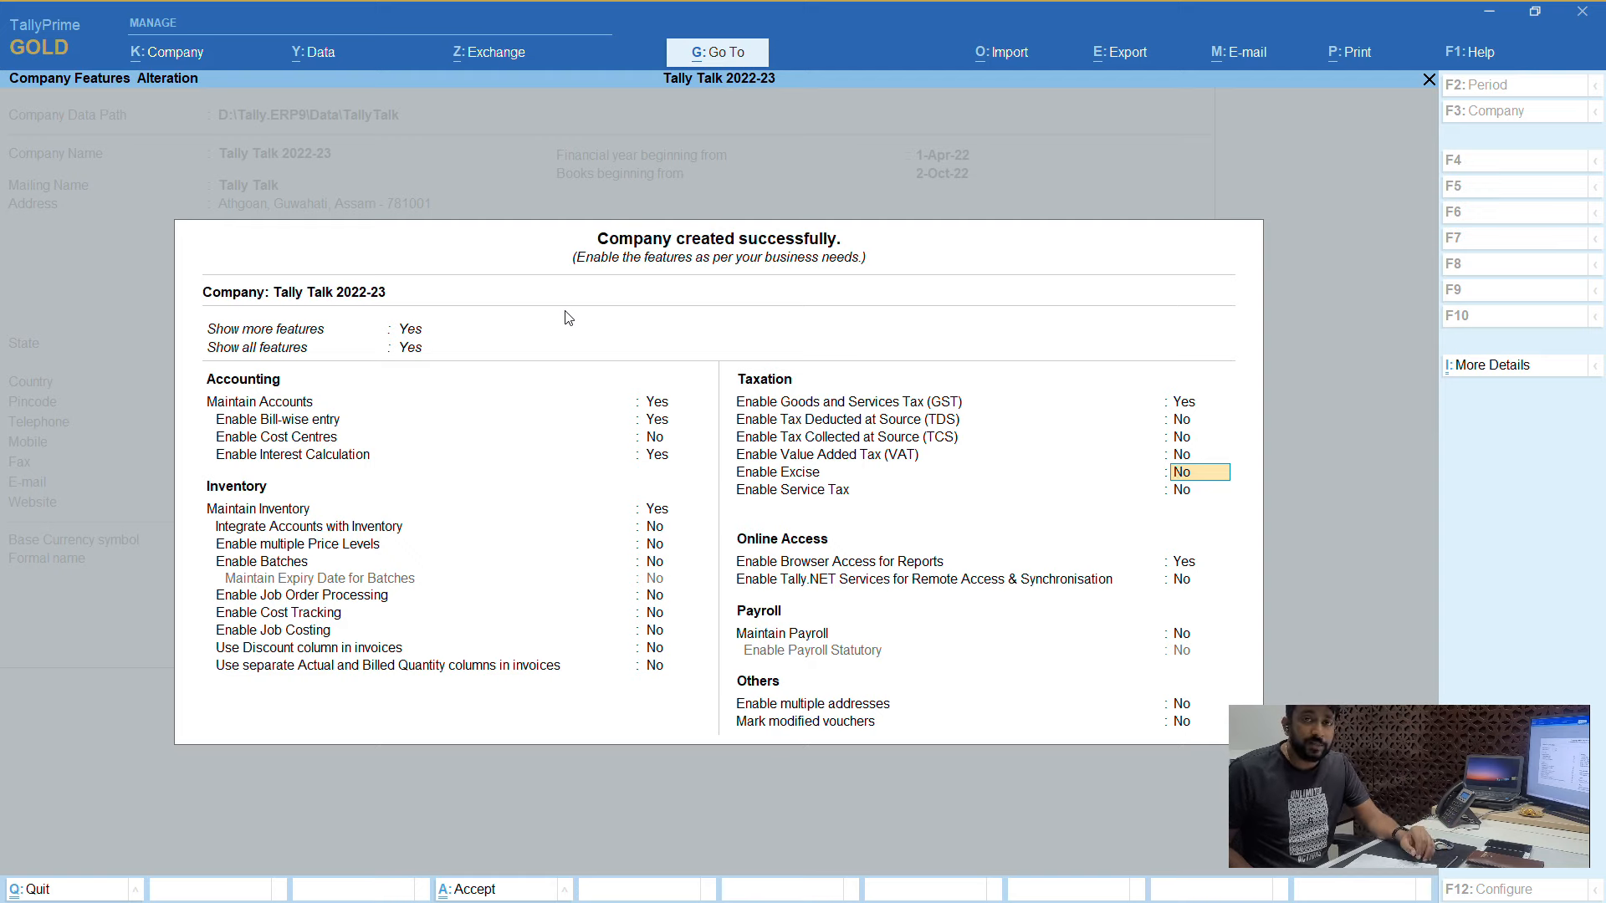
key(Return)
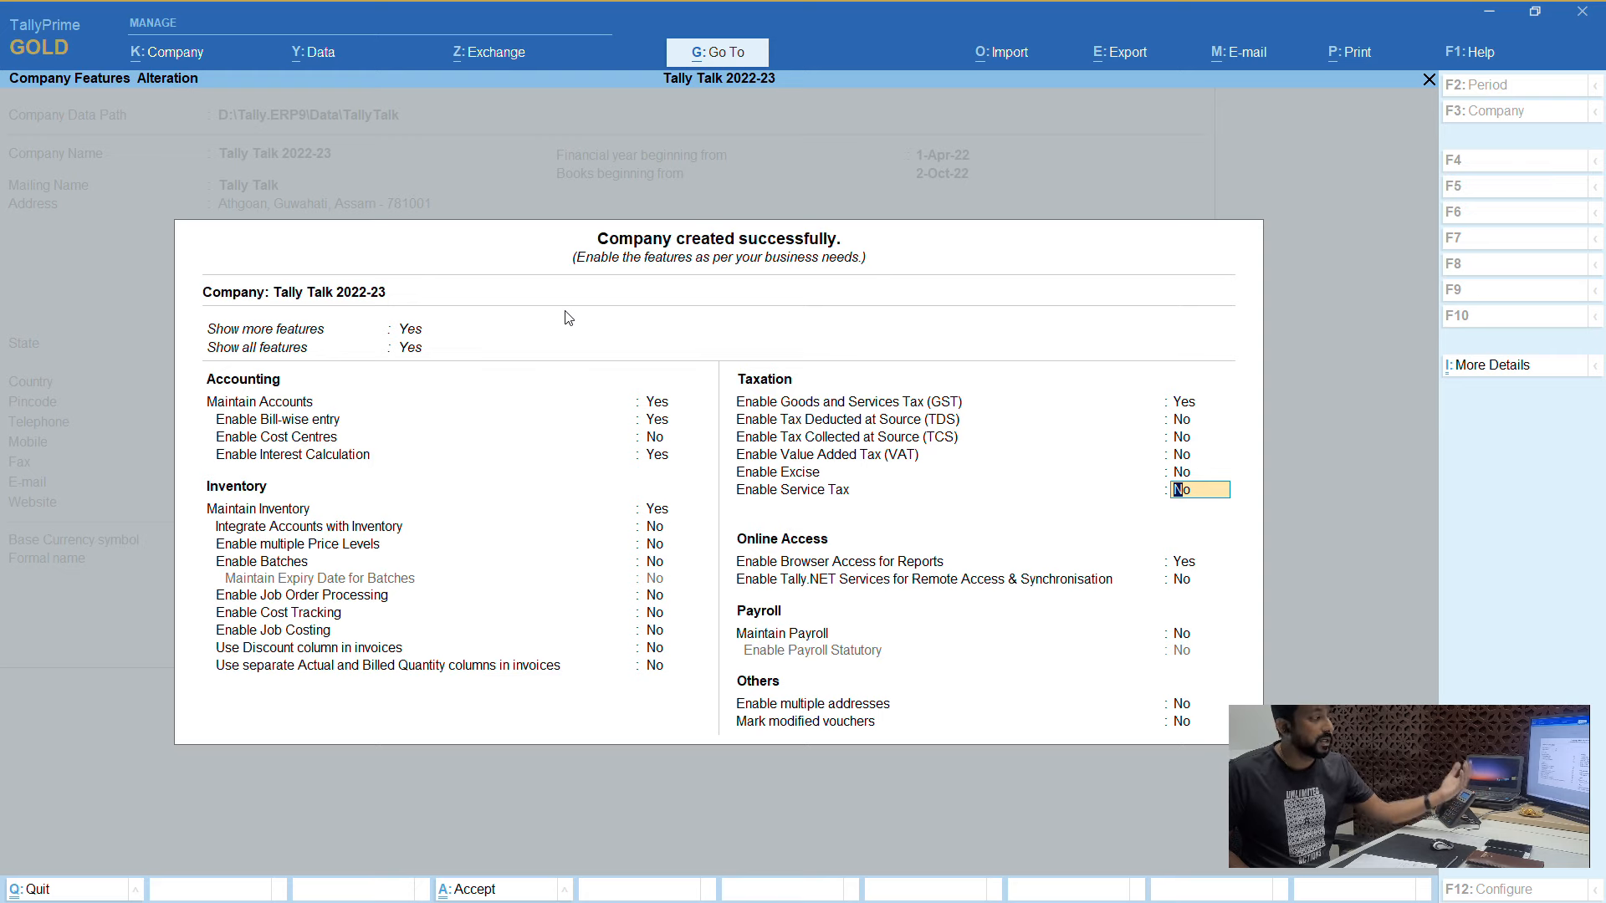
key(Return)
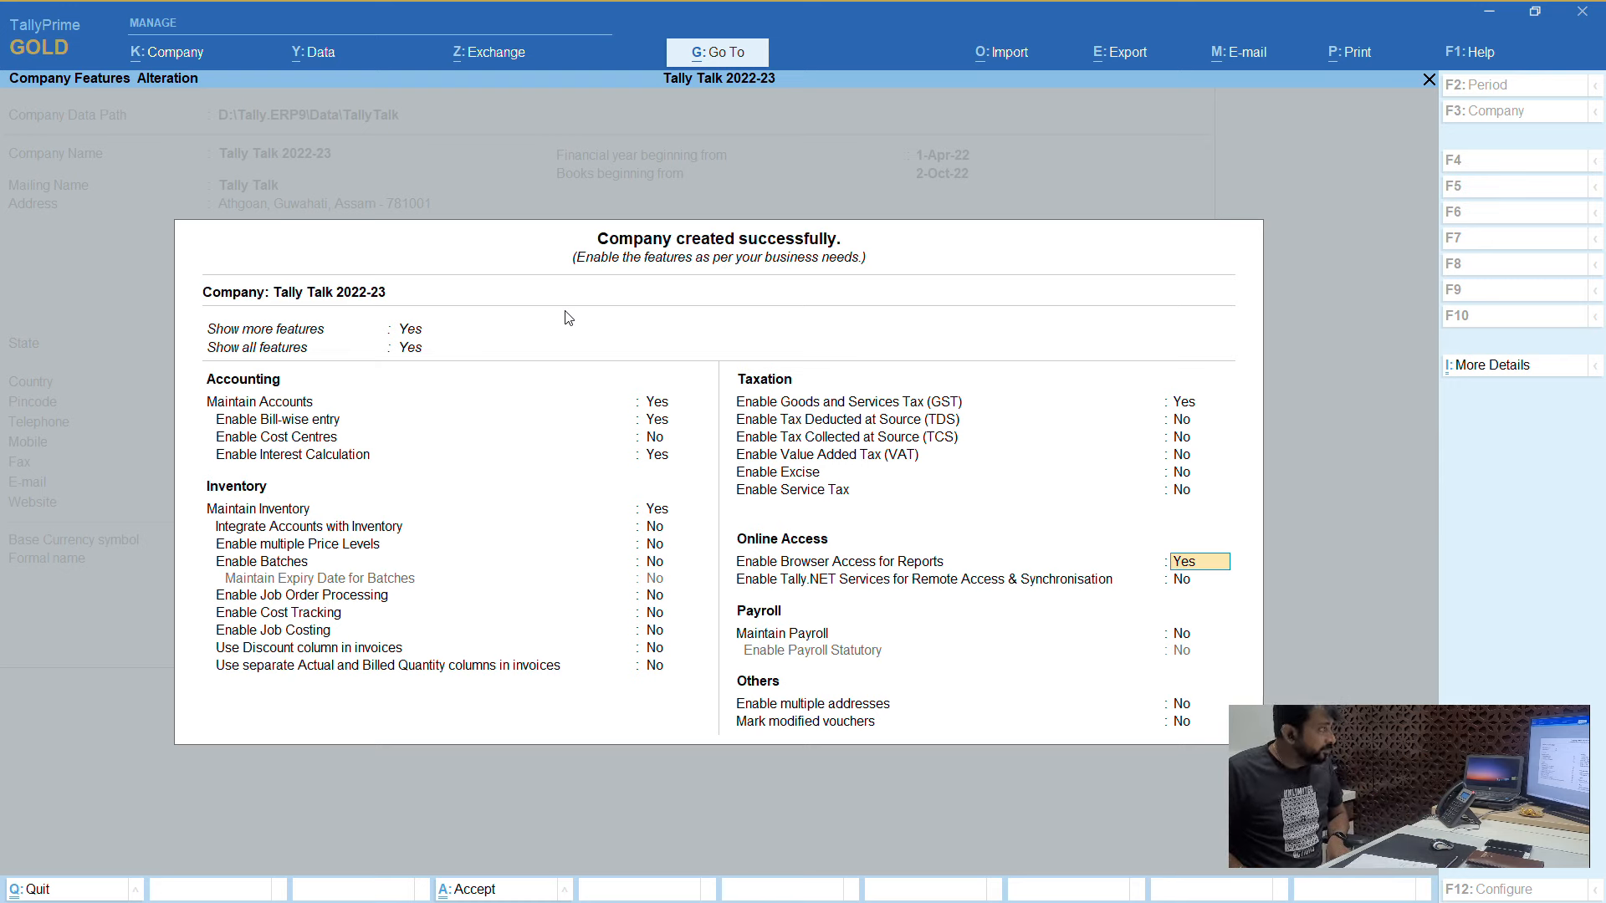
Keep Browser Access for Reports at Yes and set Tally.NET Services for Remote Access & Synchronisation to Yes.
key(Return)
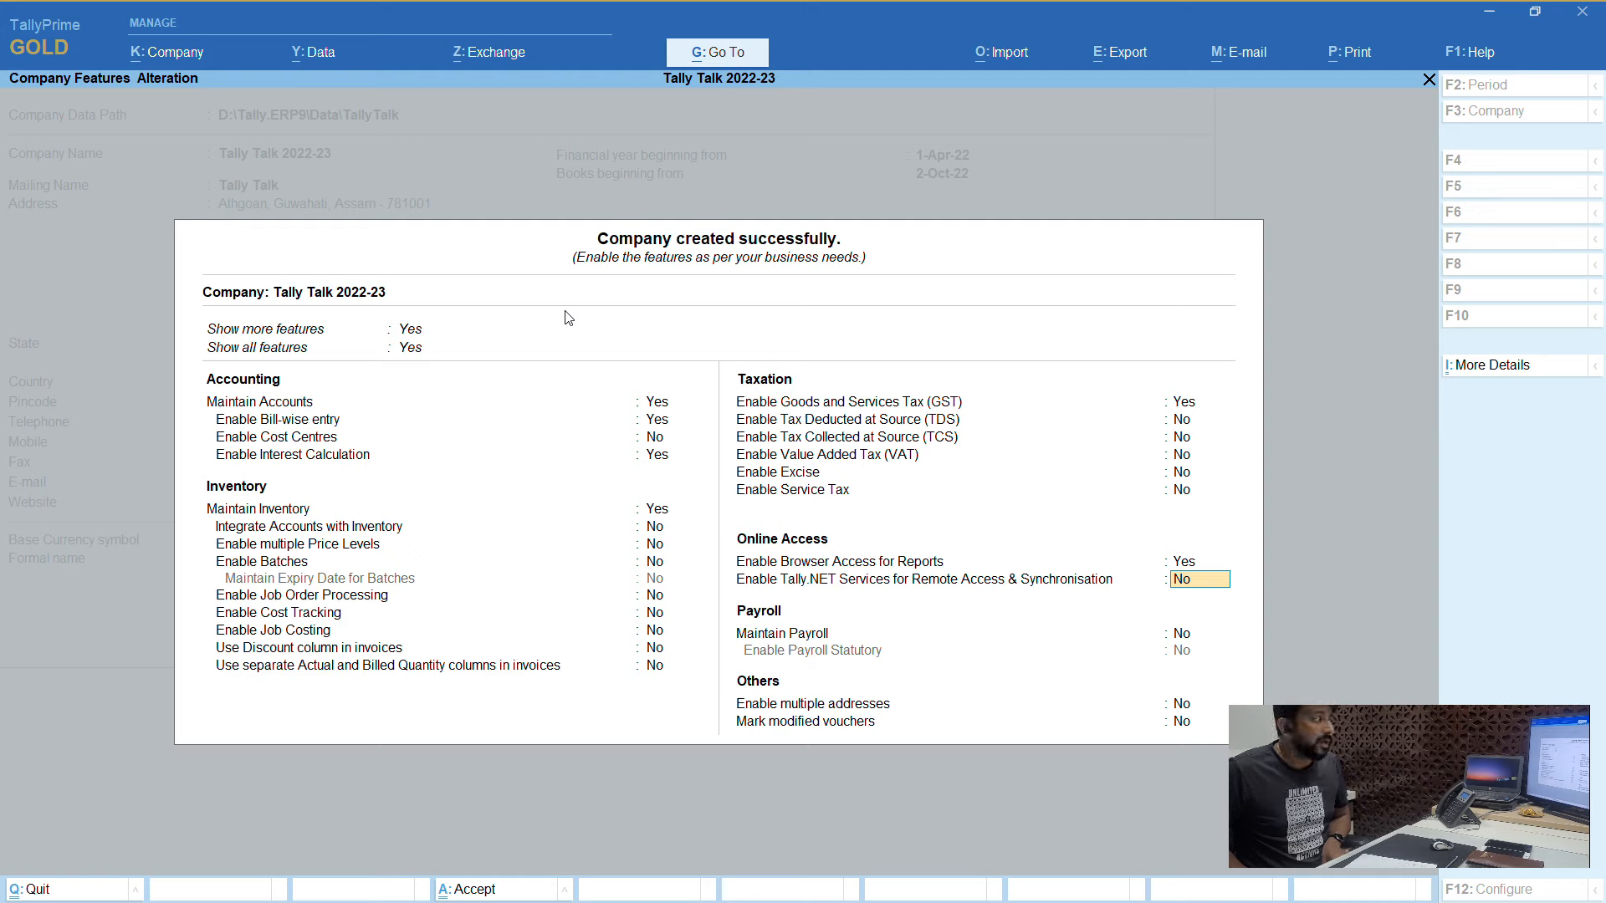
key(Up)
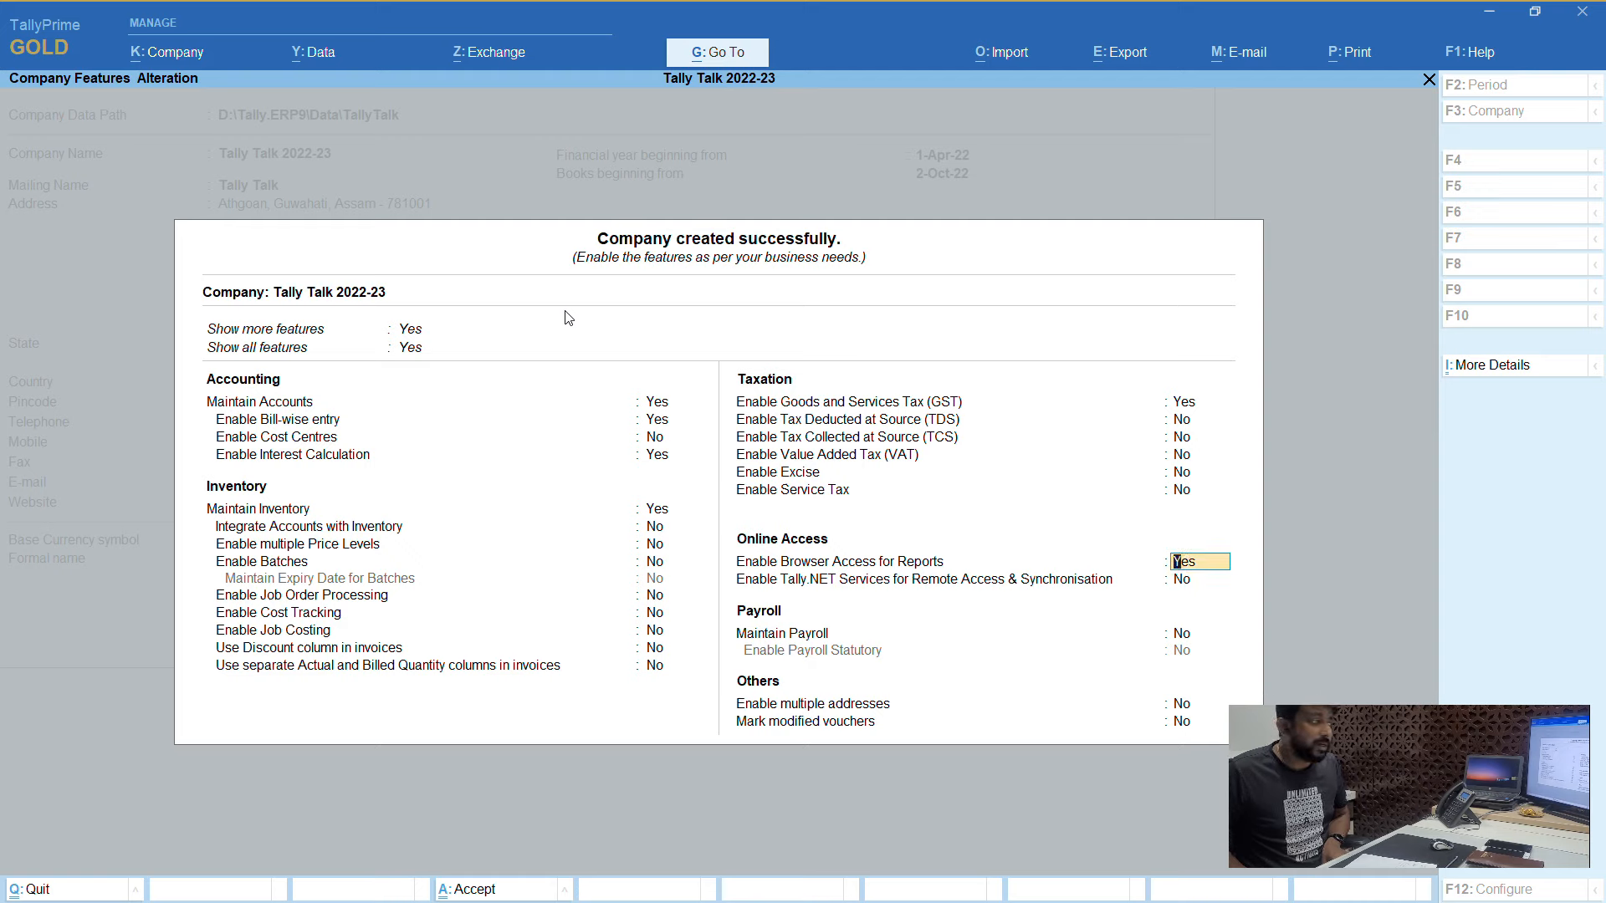
key(Down)
key(y)
key(Return)
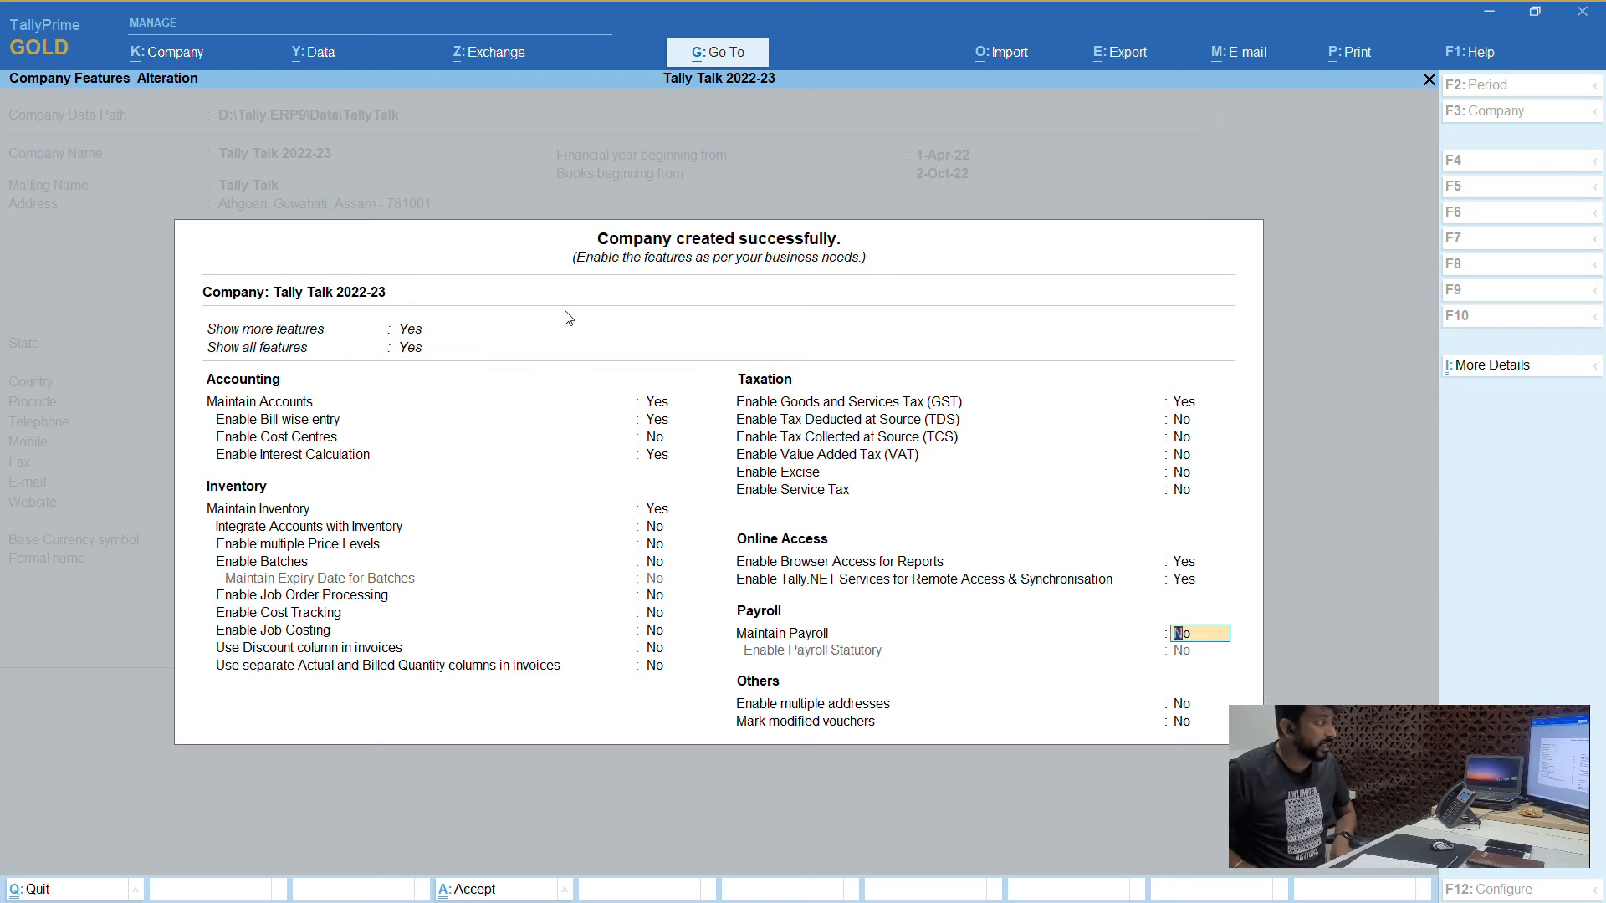
Leave Maintain Payroll, multiple addresses and Mark modified vouchers at No, and accept the company features.
key(Return)
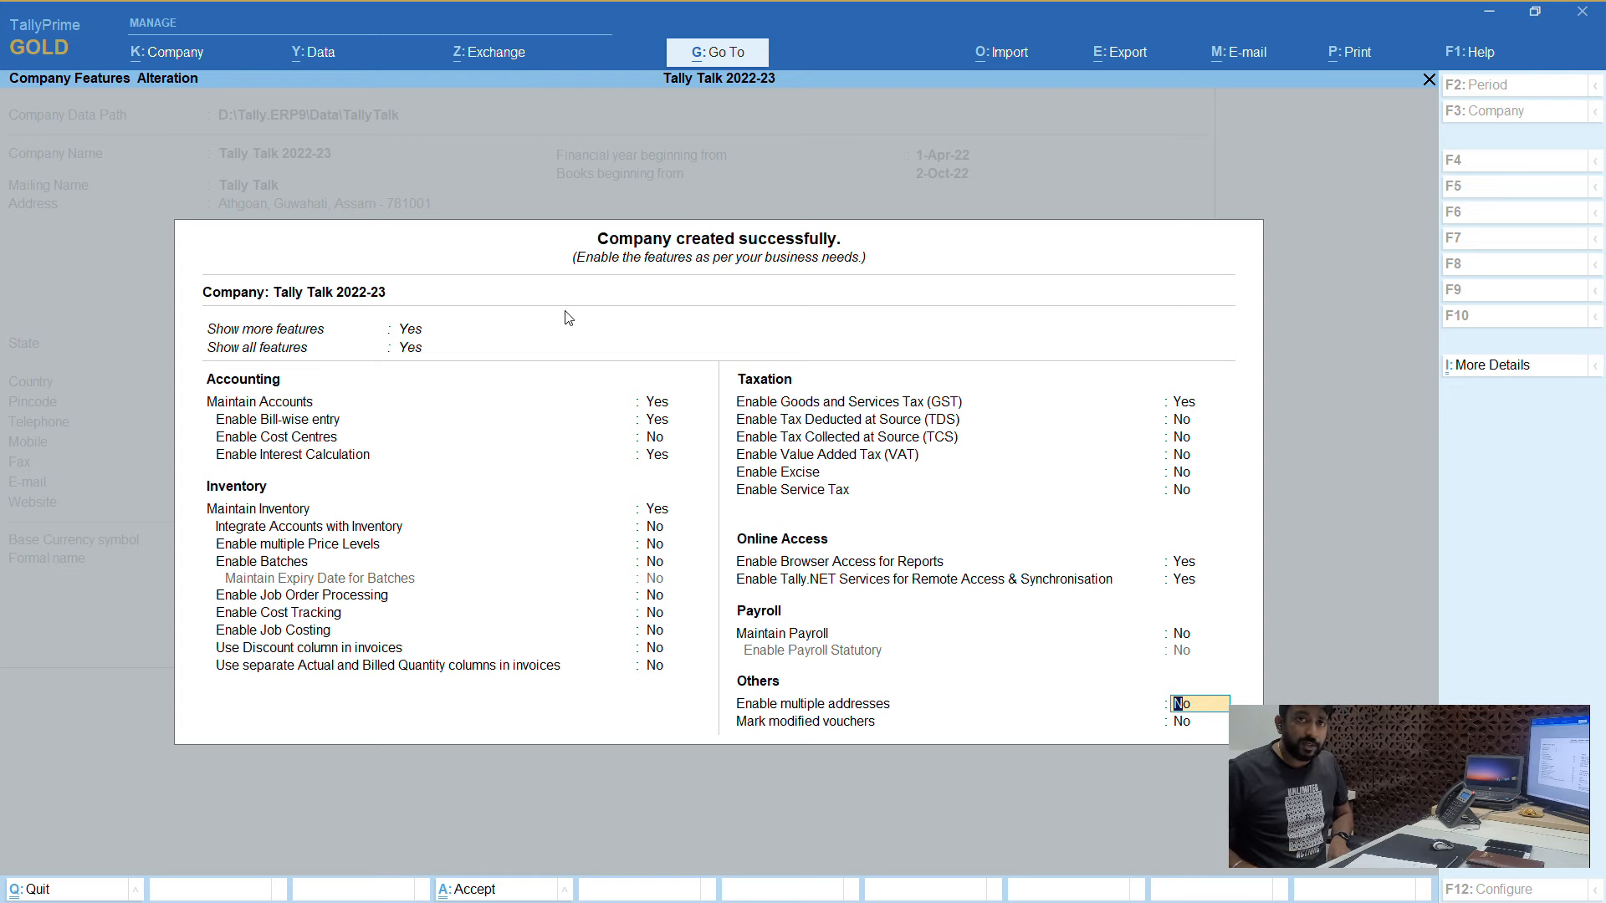
key(Return)
key(Return)
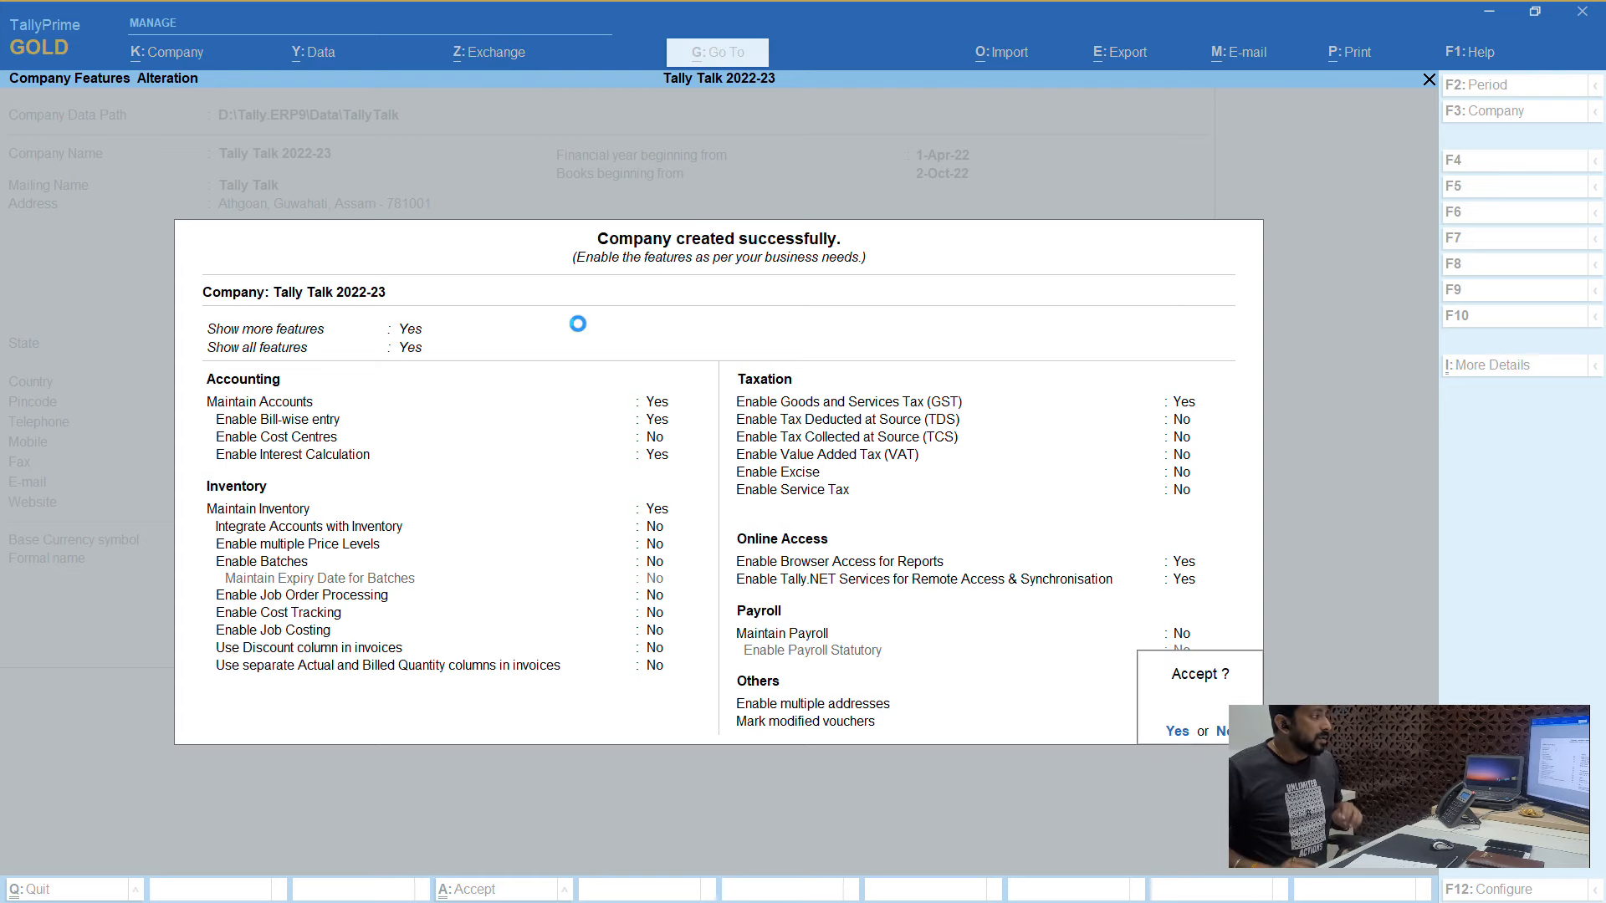
key(Return)
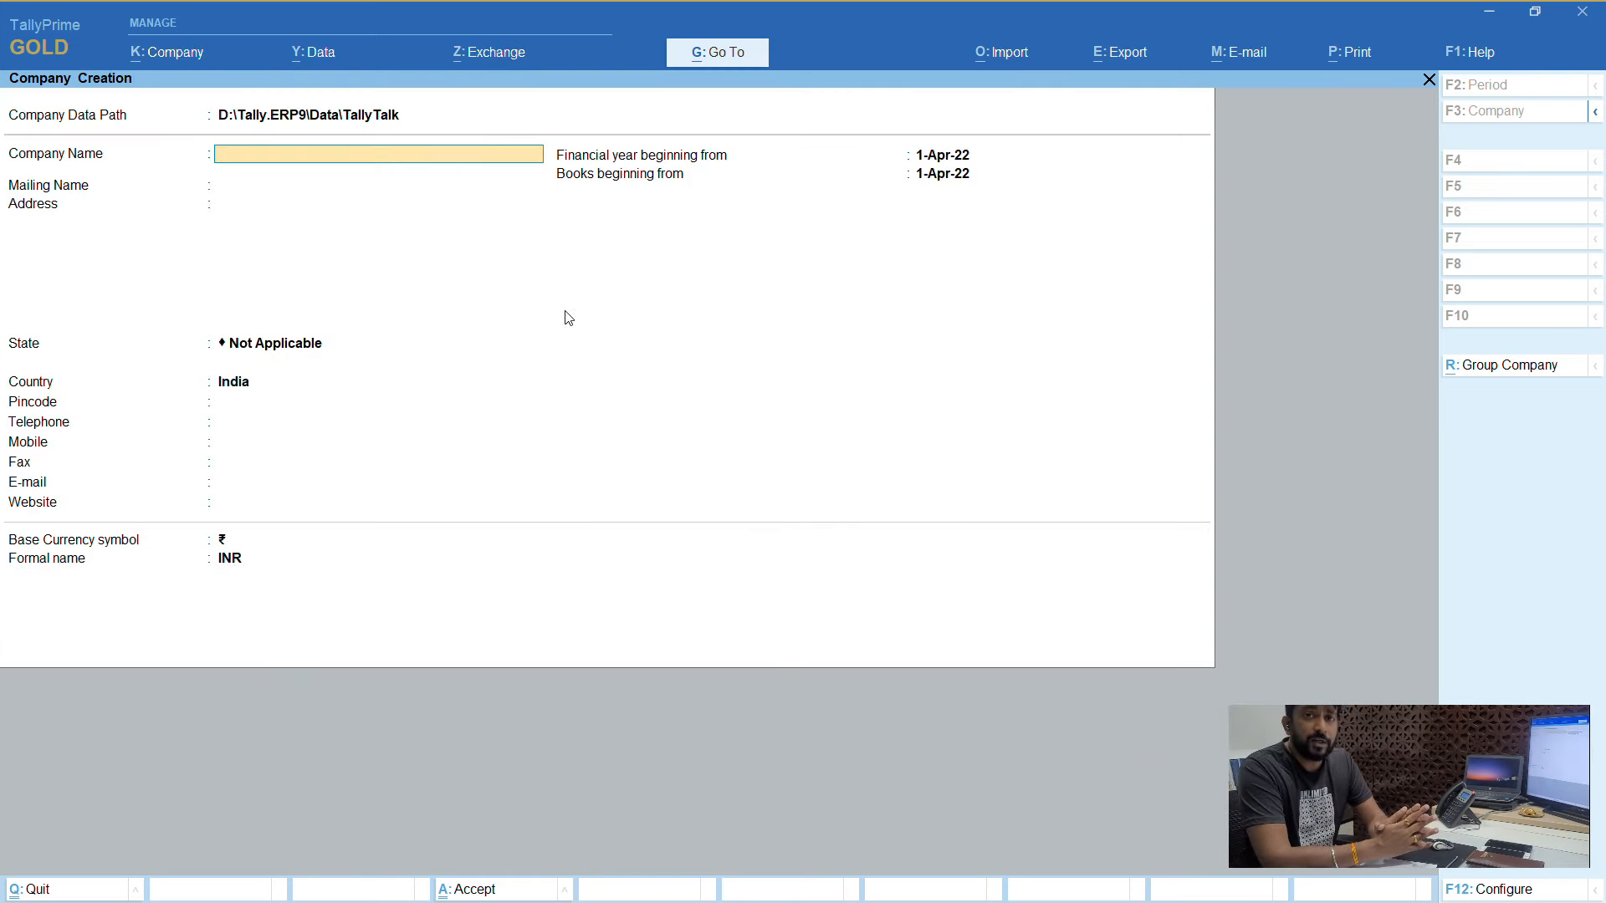